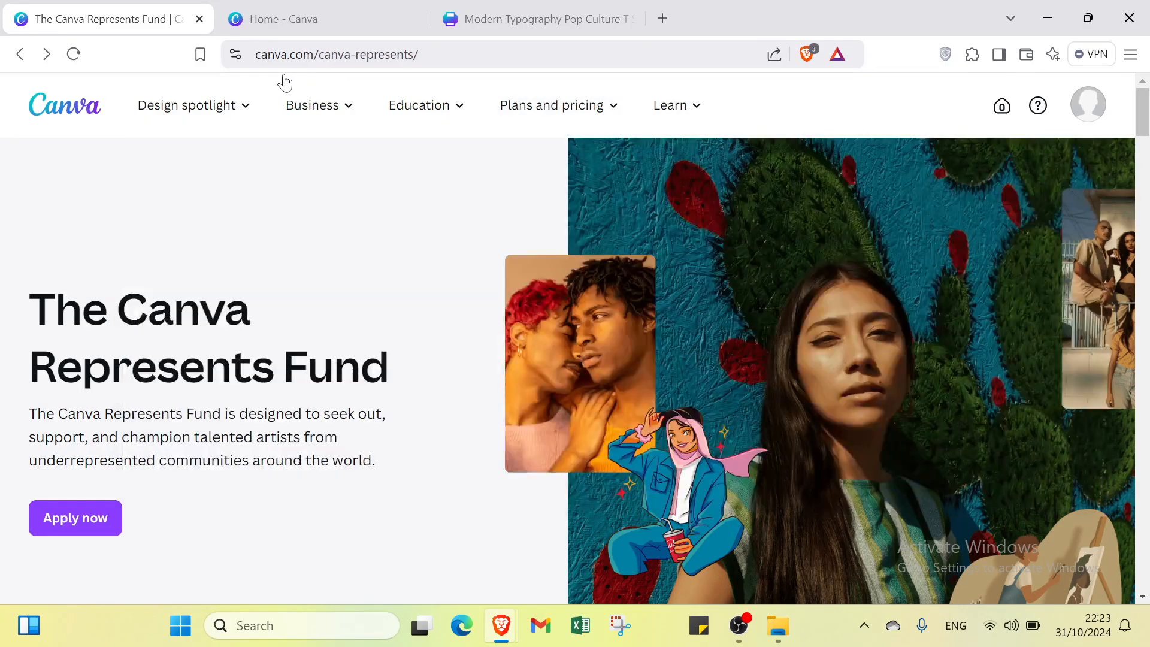
Step: Examine the Canva Represents Fund page, including its artist application criteria, diversity commitments and site navigation
{"action": "mouse_move", "coordinate": [312, 106]}
{"action": "scroll", "coordinate": [468, 457], "scroll_direction": "down", "scroll_amount": 5}
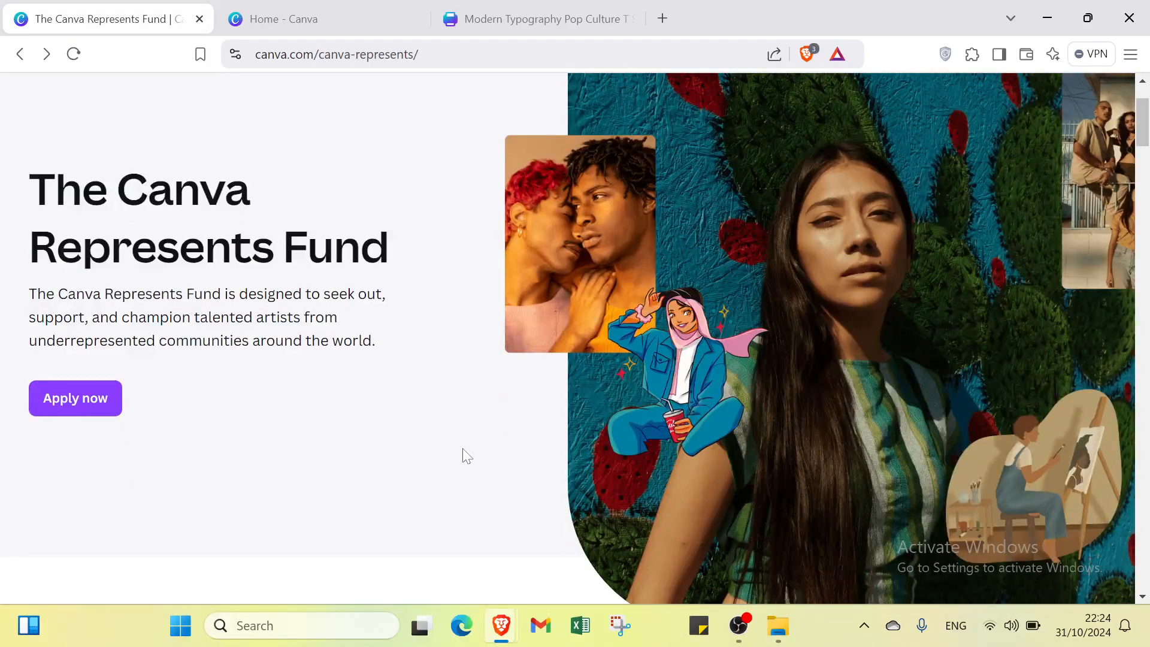
{"action": "scroll", "coordinate": [468, 457], "scroll_direction": "down", "scroll_amount": 7}
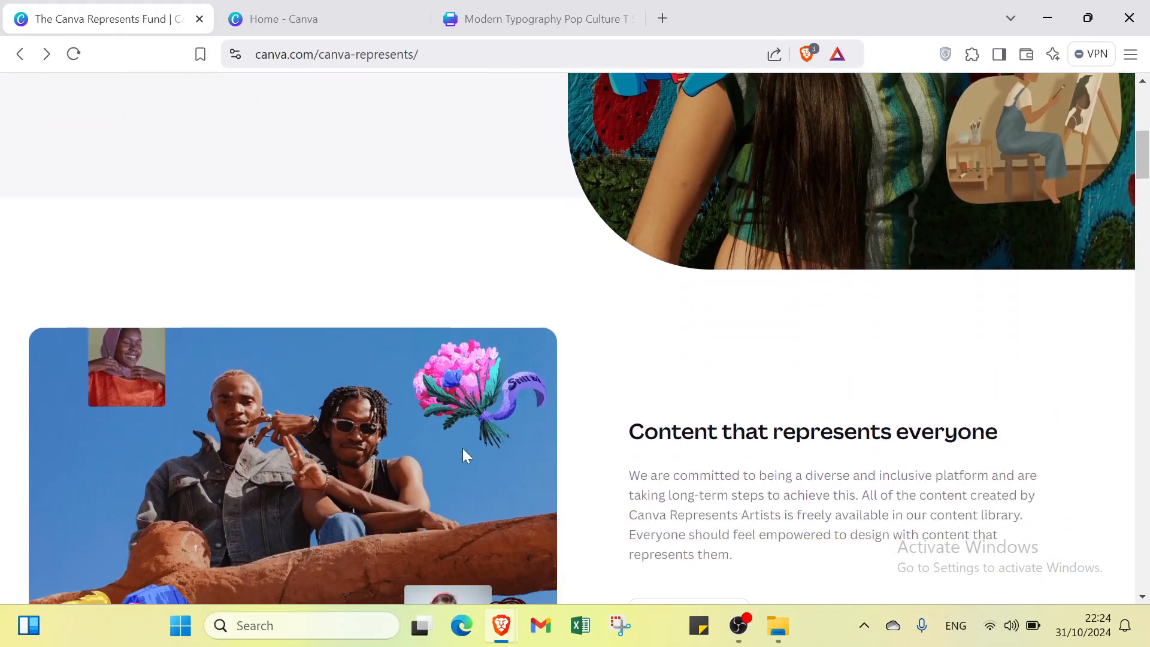
{"action": "scroll", "coordinate": [462, 448], "scroll_direction": "down", "scroll_amount": 3}
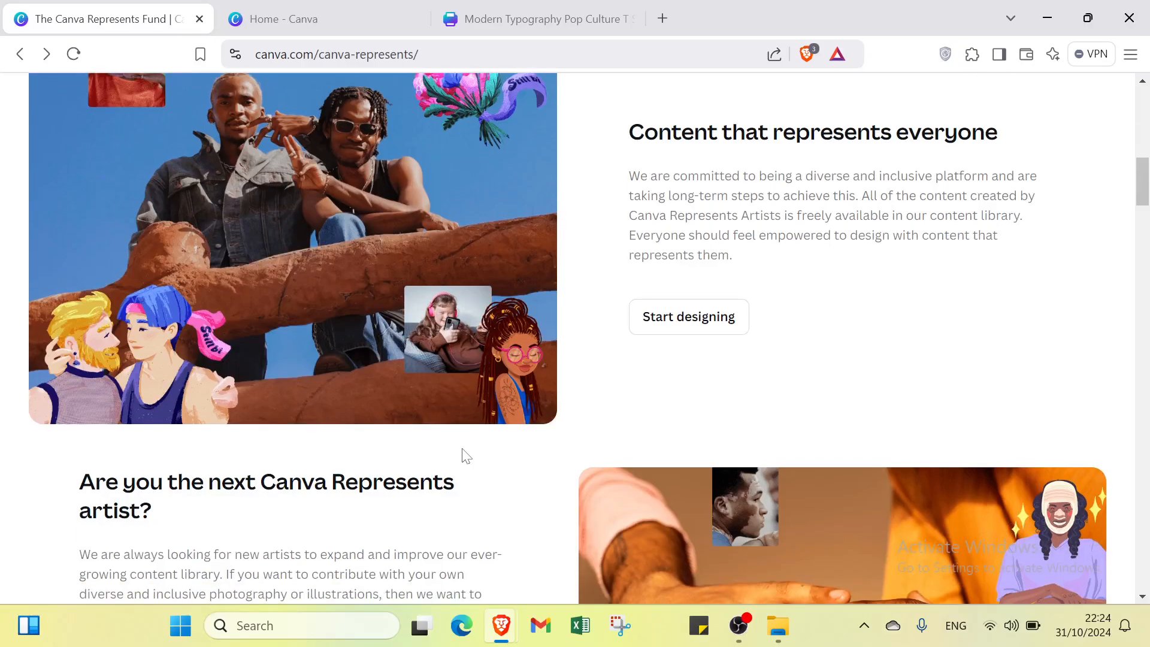
{"action": "scroll", "coordinate": [464, 455], "scroll_direction": "down", "scroll_amount": 3}
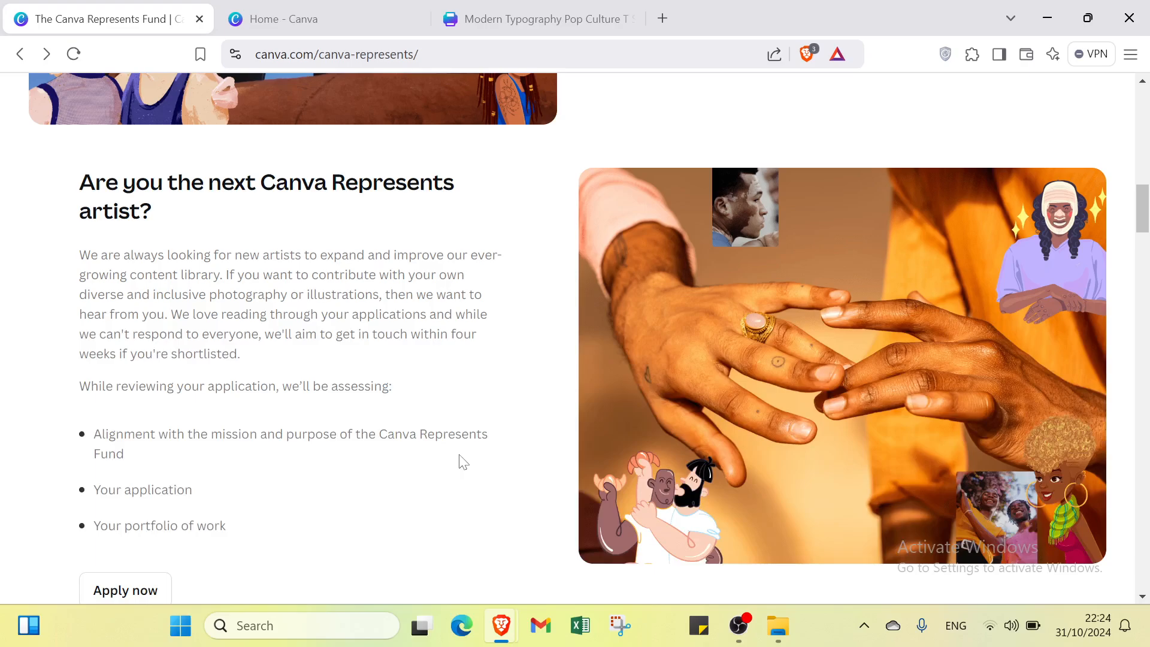
{"action": "scroll", "coordinate": [470, 463], "scroll_direction": "down", "scroll_amount": 4}
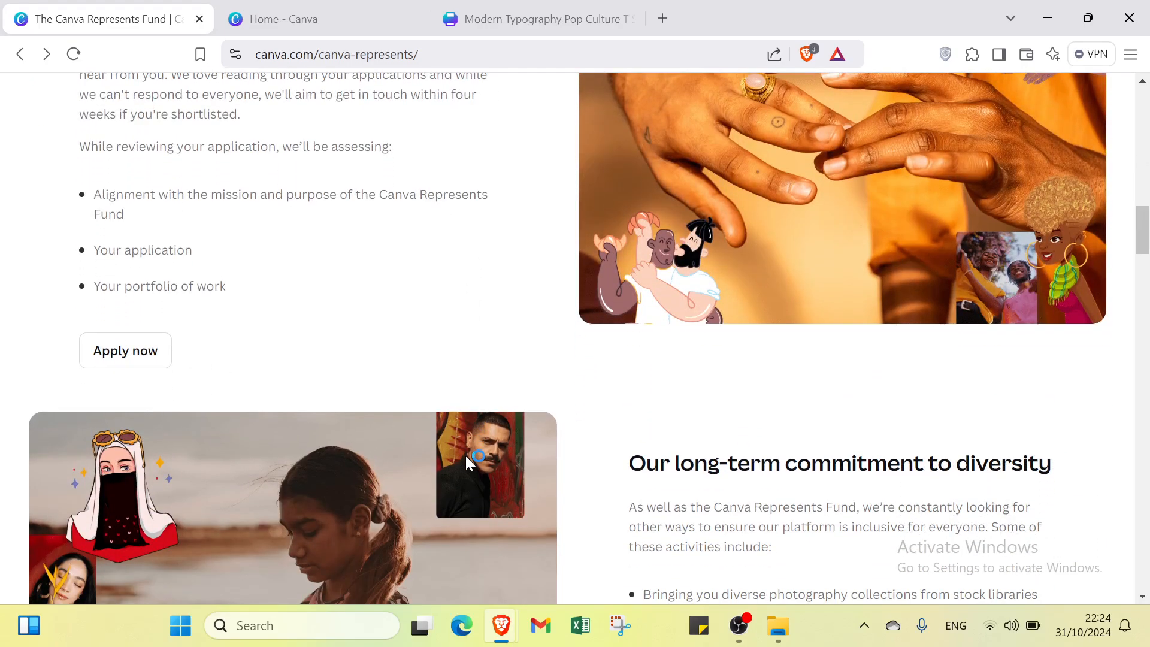
{"action": "scroll", "coordinate": [465, 456], "scroll_direction": "down", "scroll_amount": 3}
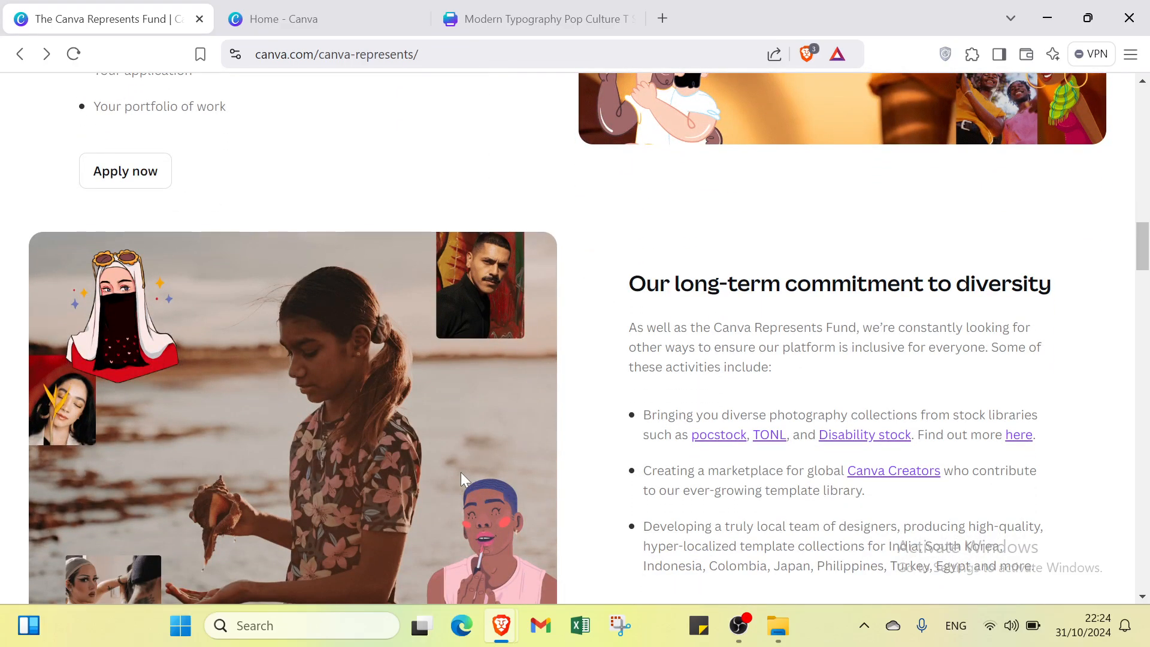
{"action": "scroll", "coordinate": [459, 473], "scroll_direction": "up", "scroll_amount": 10}
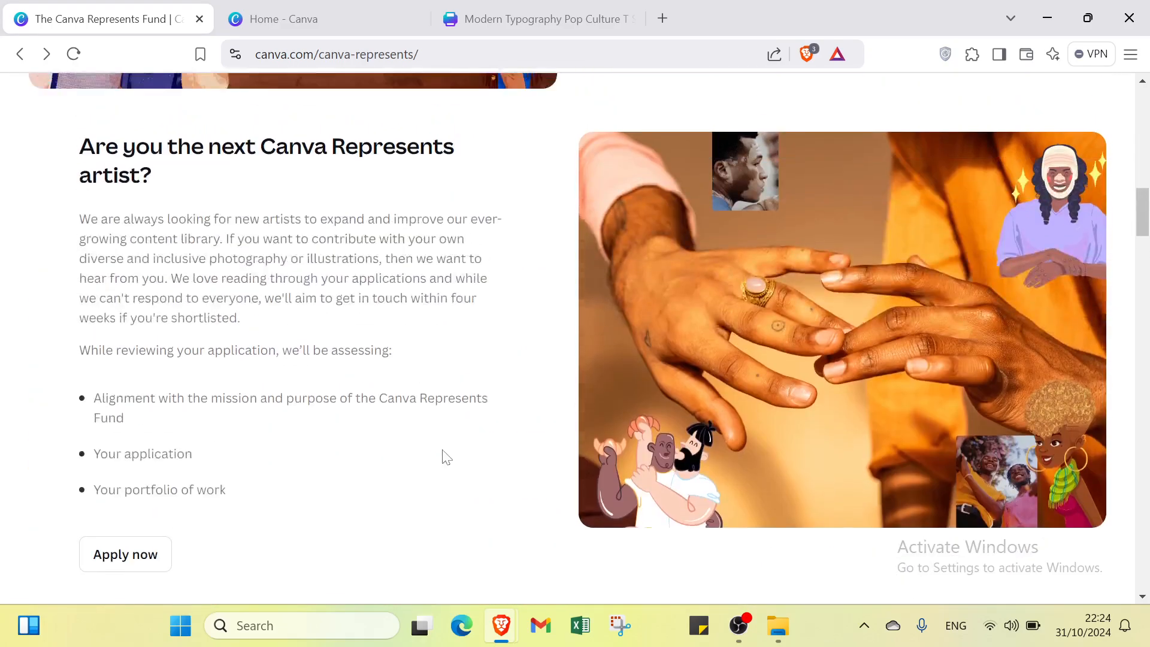
{"action": "scroll", "coordinate": [456, 450], "scroll_direction": "down", "scroll_amount": 5}
{"action": "scroll", "coordinate": [634, 367], "scroll_direction": "up", "scroll_amount": 15}
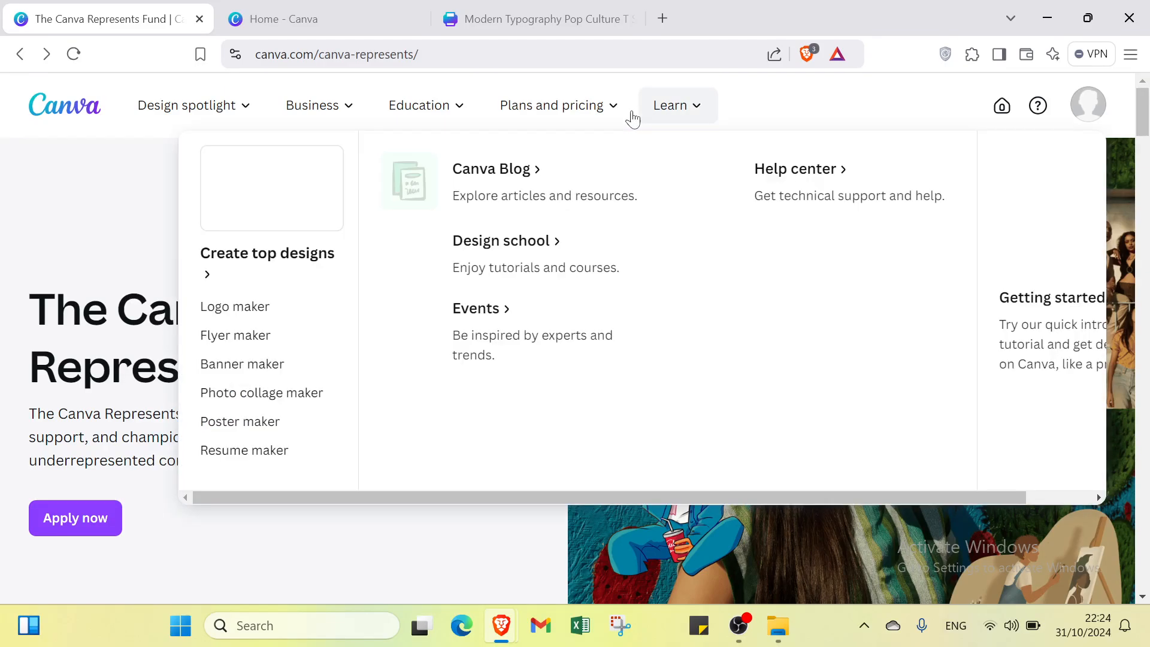
{"action": "mouse_move", "coordinate": [552, 106]}
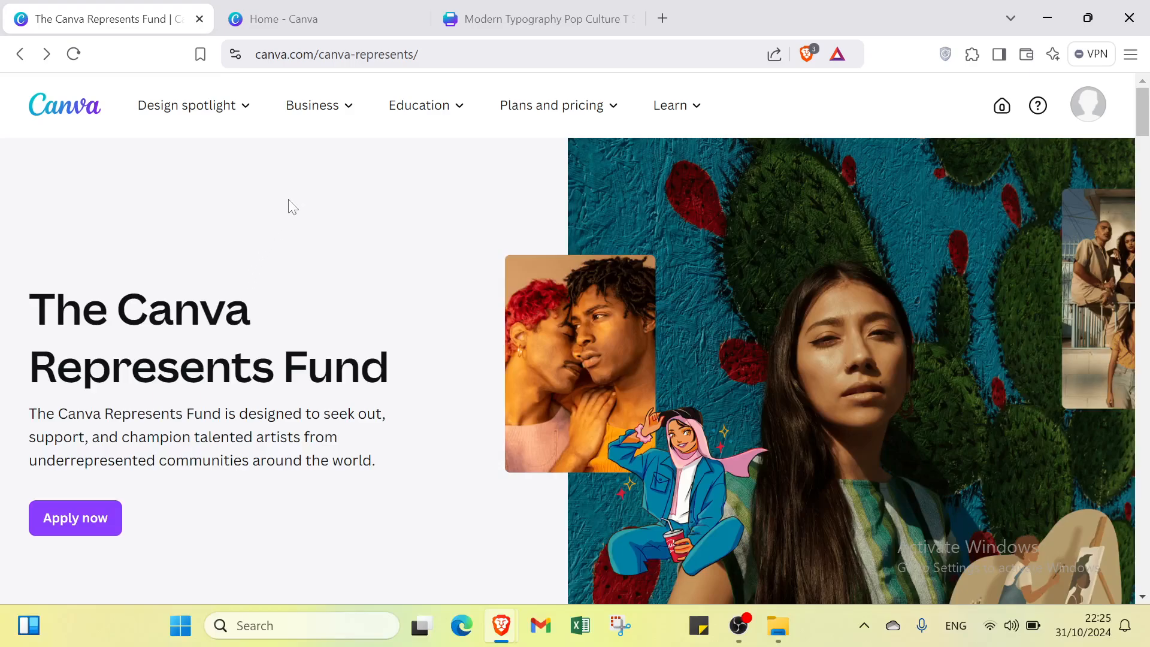
Step: Go to the Canva home page and search for "t-shirt"
{"action": "left_click", "coordinate": [1096, 114]}
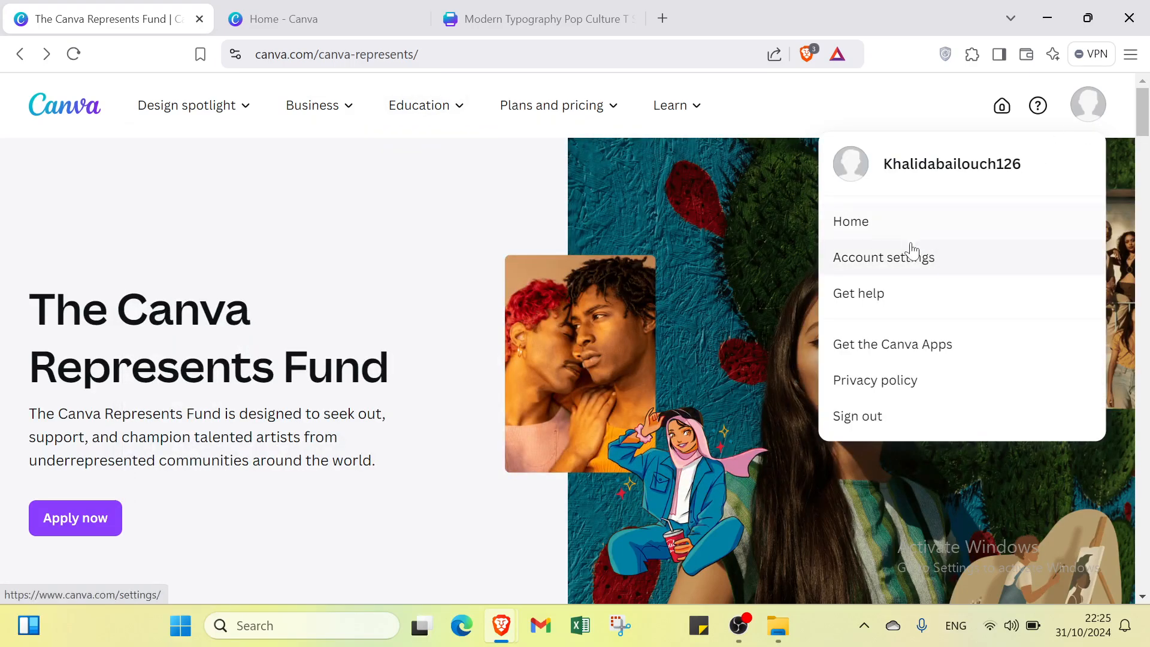
{"action": "left_click", "coordinate": [865, 223]}
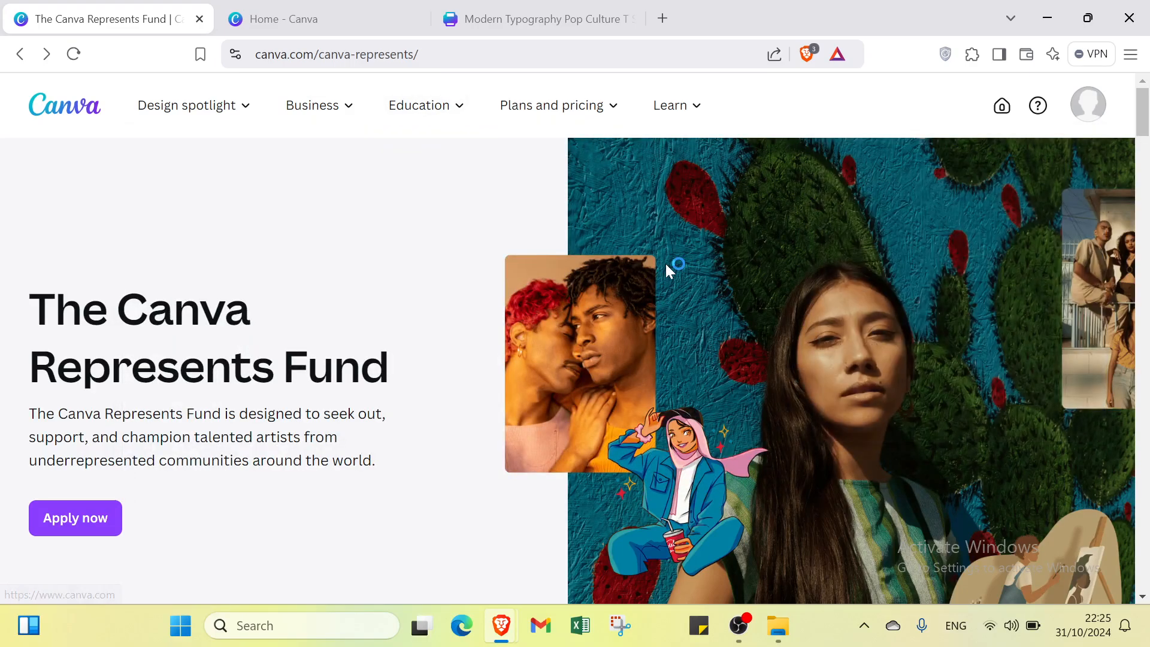
{"action": "left_click", "coordinate": [357, 9]}
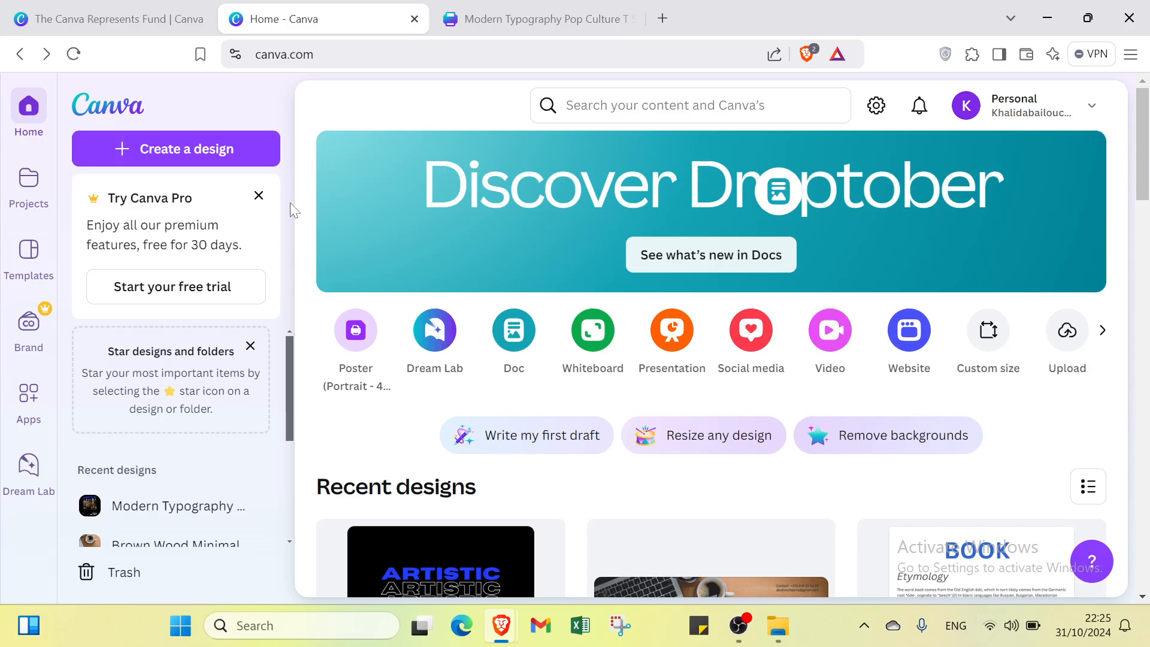
{"action": "left_click", "coordinate": [638, 106]}
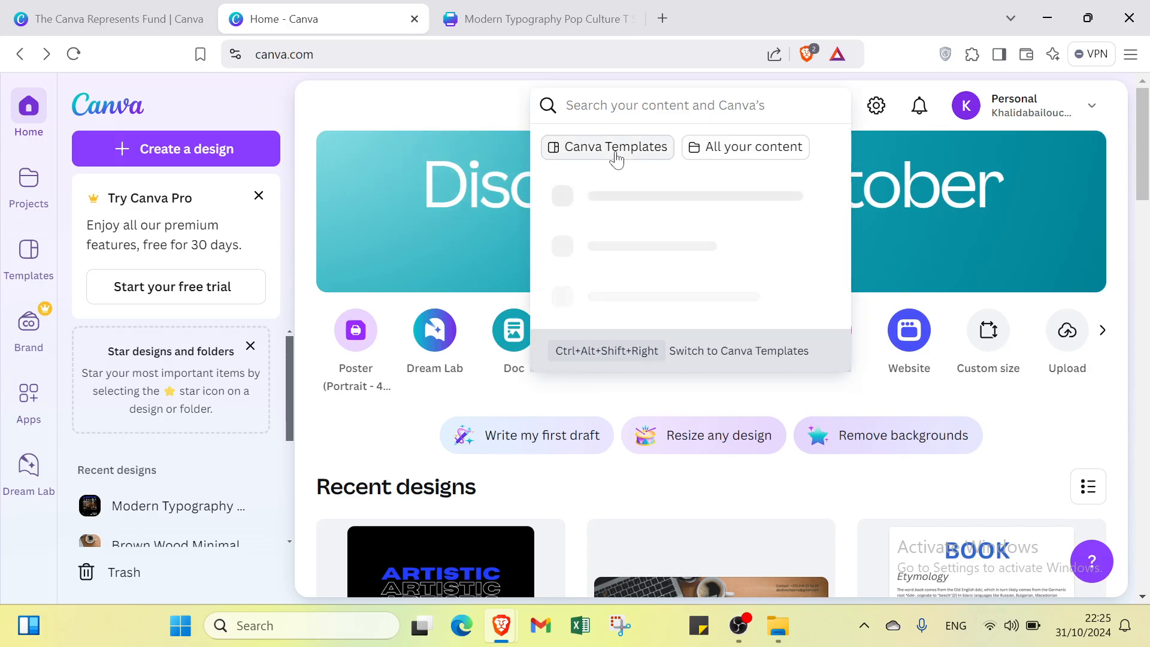
{"action": "left_click", "coordinate": [611, 198]}
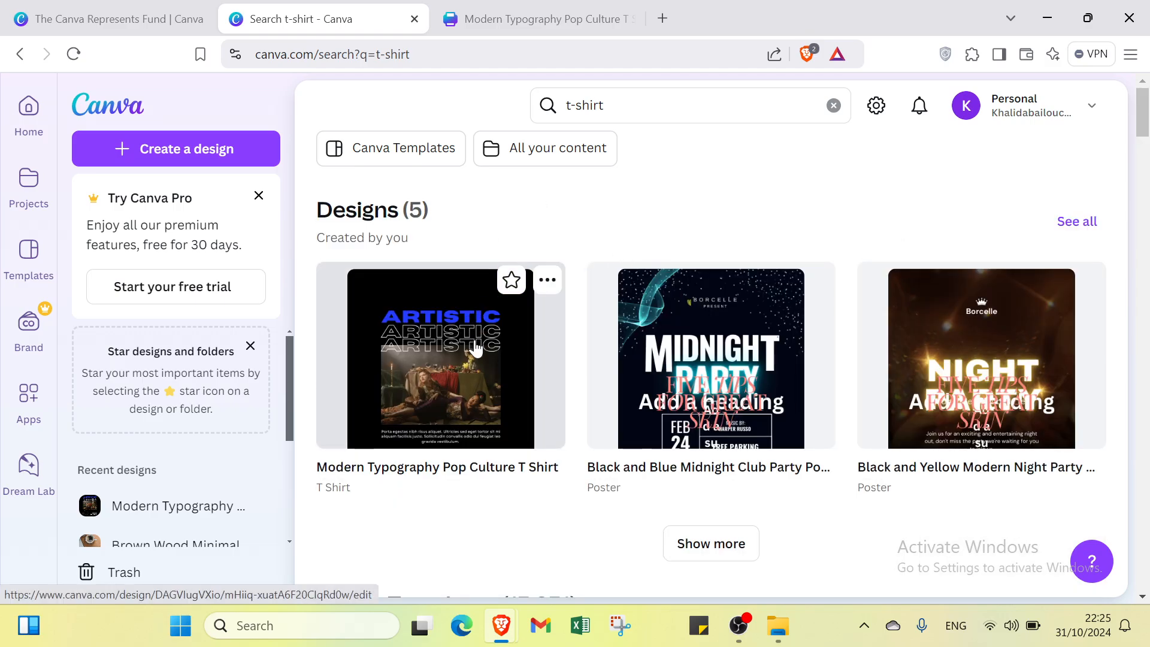
Step: Browse the t-shirt search results and show all matching Canva Templates
{"action": "scroll", "coordinate": [474, 348], "scroll_direction": "down", "scroll_amount": 10}
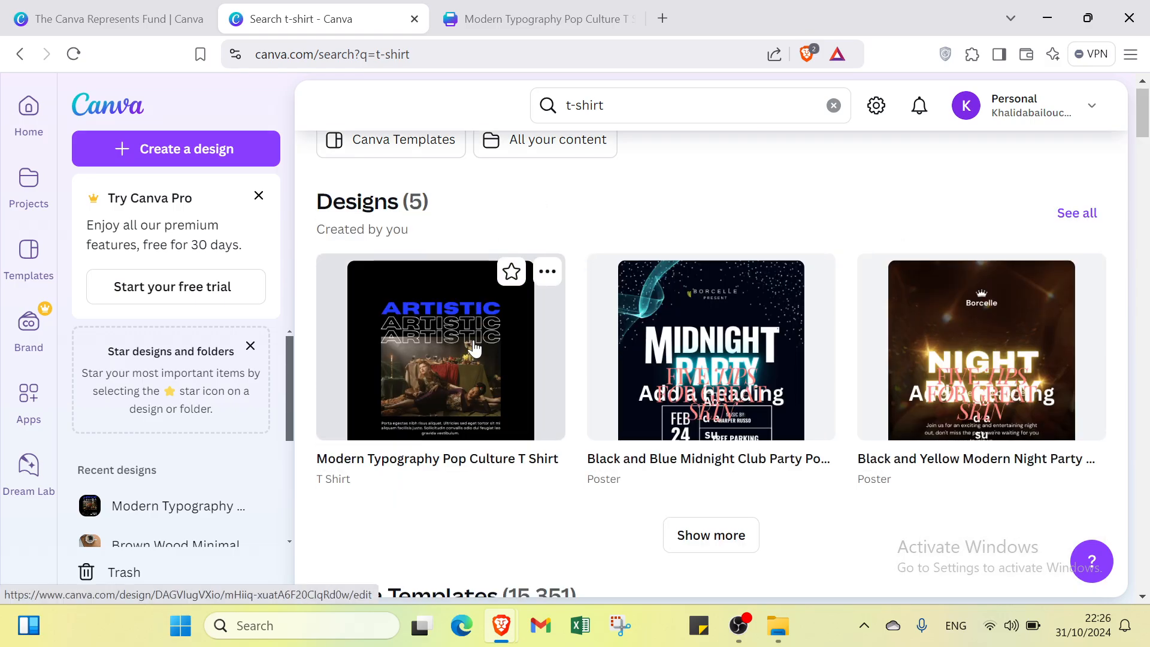
{"action": "scroll", "coordinate": [474, 341], "scroll_direction": "down", "scroll_amount": 14}
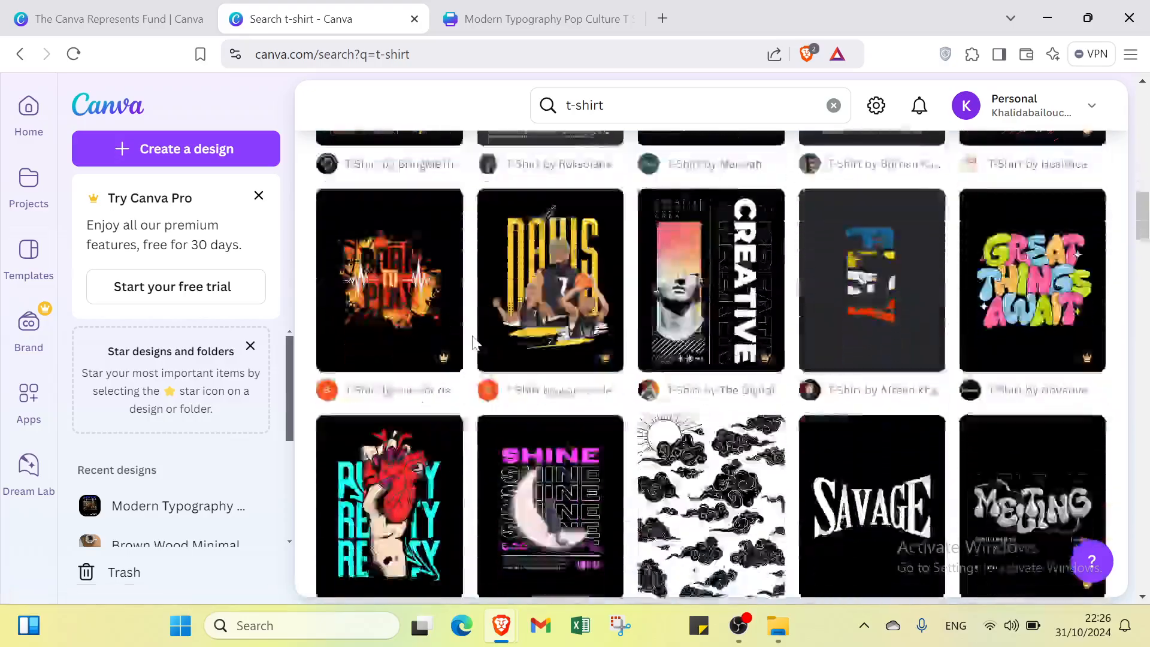
{"action": "scroll", "coordinate": [474, 342], "scroll_direction": "up", "scroll_amount": 7}
{"action": "scroll", "coordinate": [474, 342], "scroll_direction": "up", "scroll_amount": 15}
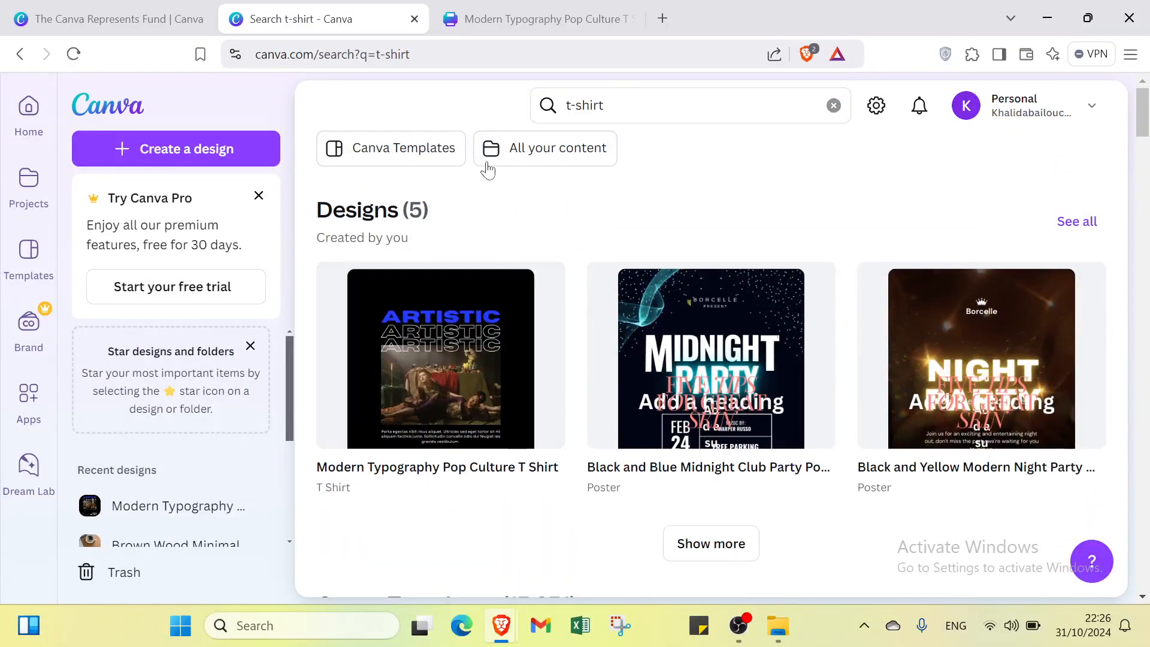
{"action": "scroll", "coordinate": [800, 370], "scroll_direction": "down", "scroll_amount": 4}
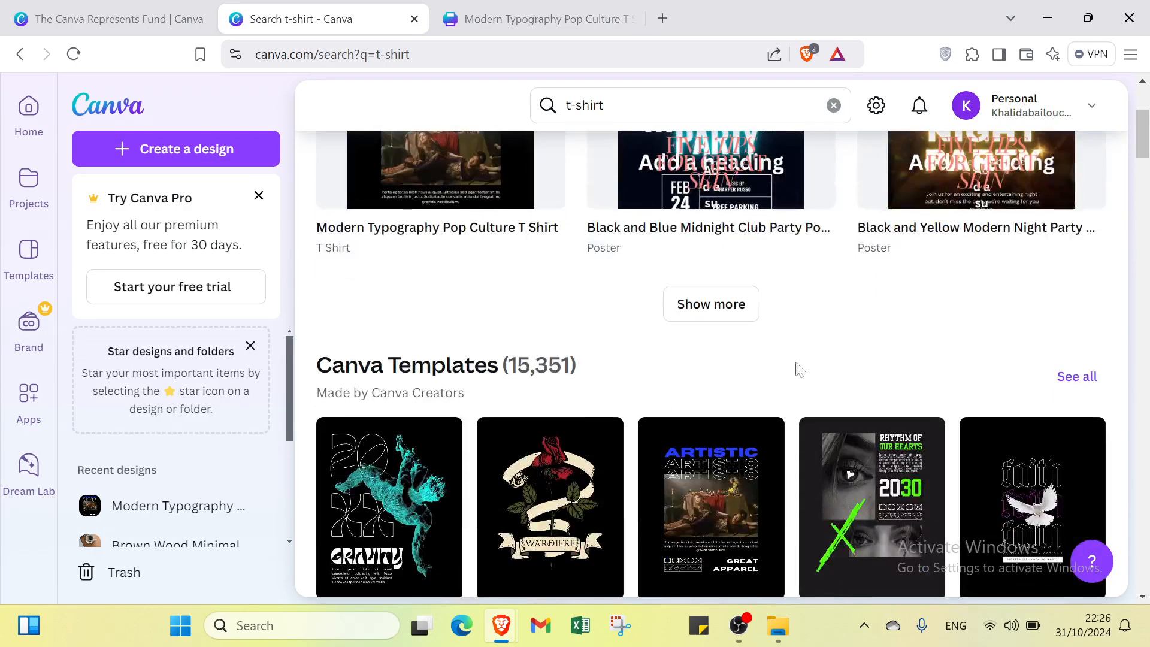
{"action": "left_click", "coordinate": [1062, 376]}
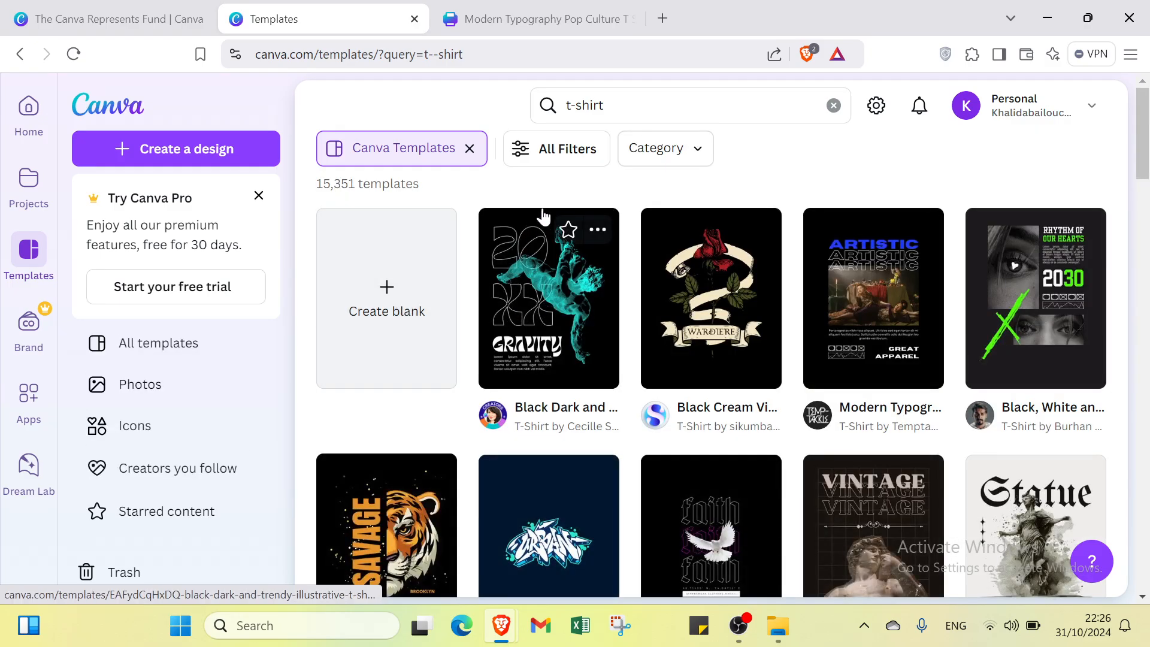
Step: Open all filters for the t-shirt templates and review the category, style and theme options
{"action": "left_click", "coordinate": [588, 149]}
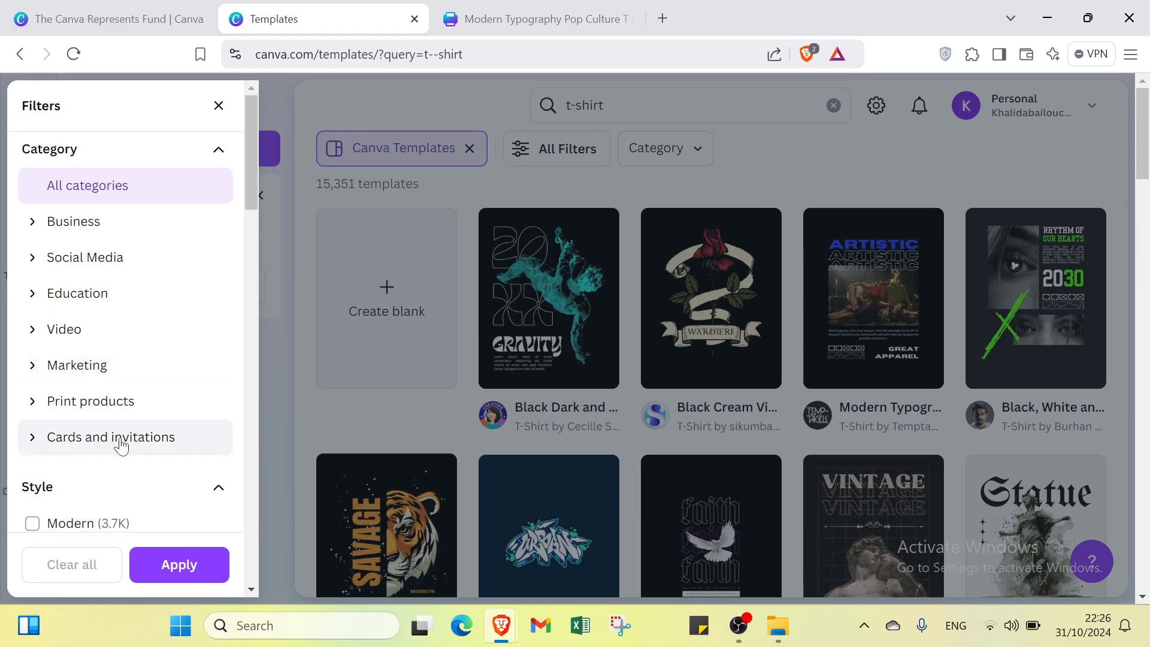
{"action": "scroll", "coordinate": [141, 448], "scroll_direction": "down", "scroll_amount": 2}
{"action": "scroll", "coordinate": [105, 426], "scroll_direction": "down", "scroll_amount": 2}
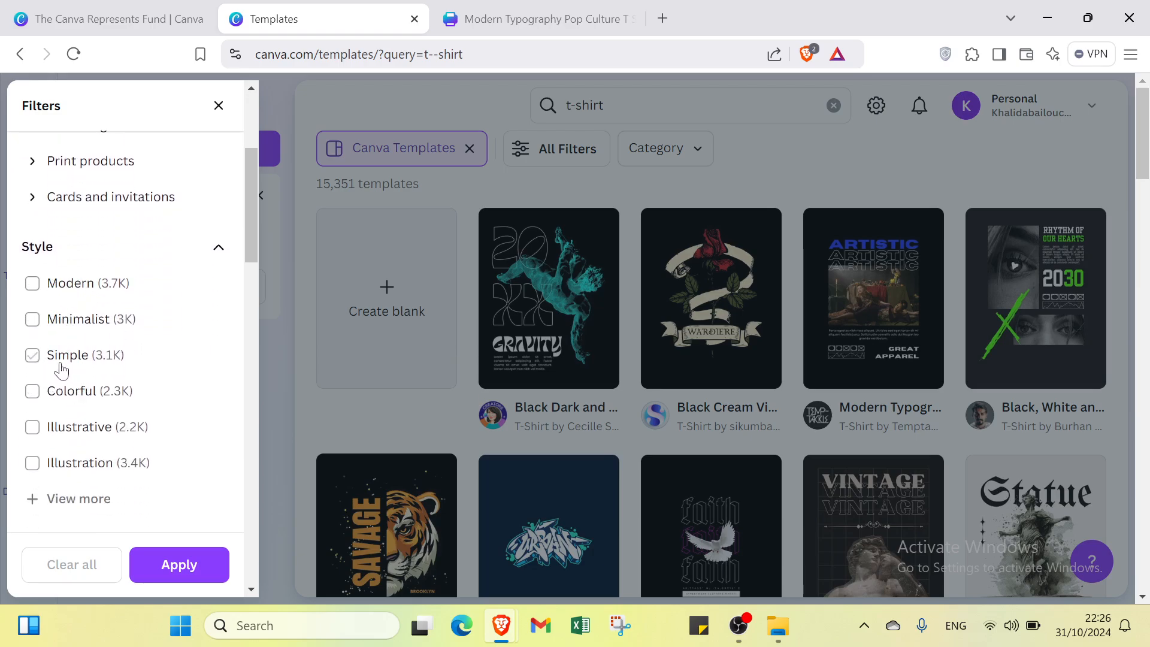
{"action": "scroll", "coordinate": [67, 367], "scroll_direction": "down", "scroll_amount": 5}
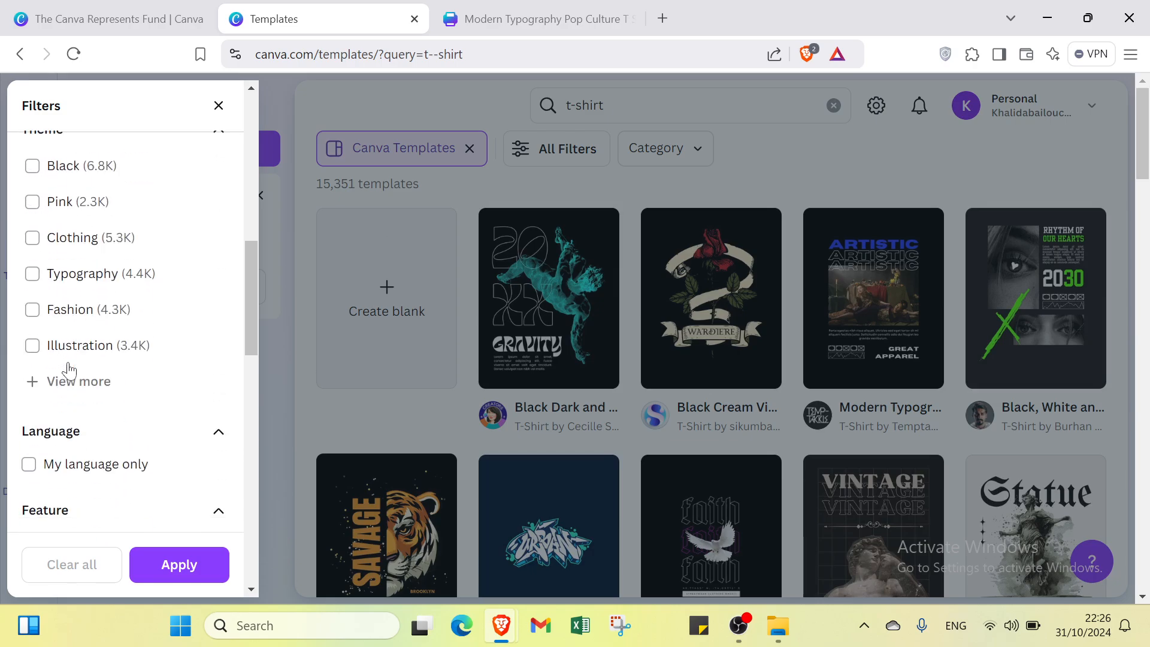
Step: Try the Pink theme filter and clear it again
{"action": "left_click", "coordinate": [89, 202]}
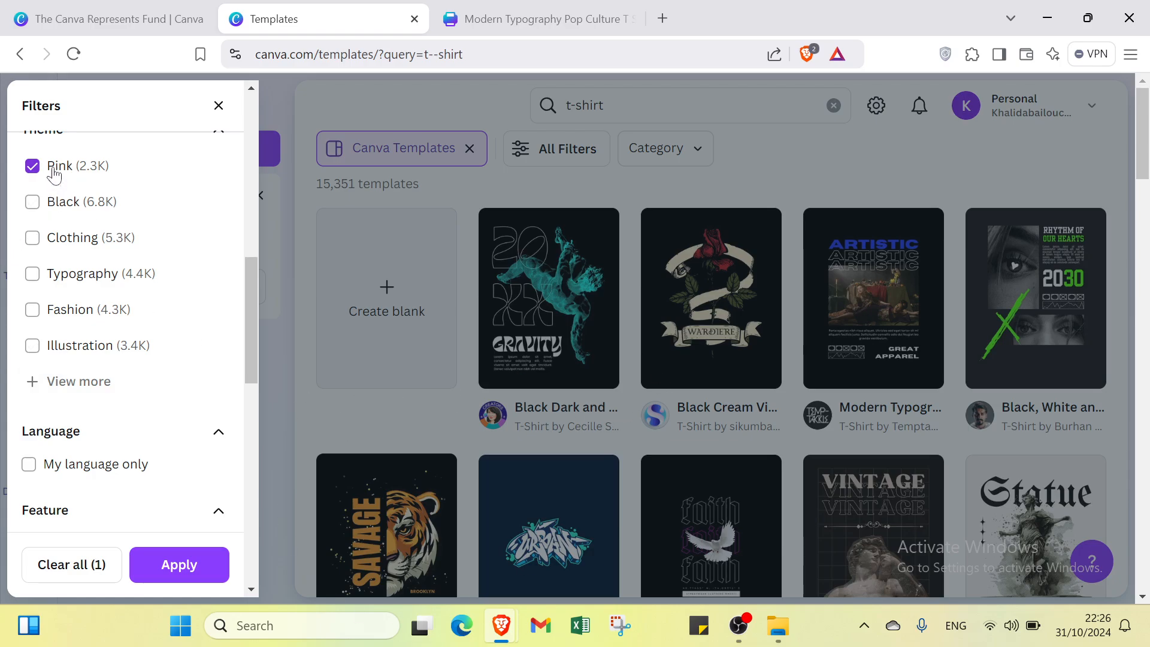
{"action": "scroll", "coordinate": [48, 192], "scroll_direction": "up", "scroll_amount": 1}
{"action": "left_click", "coordinate": [53, 225]}
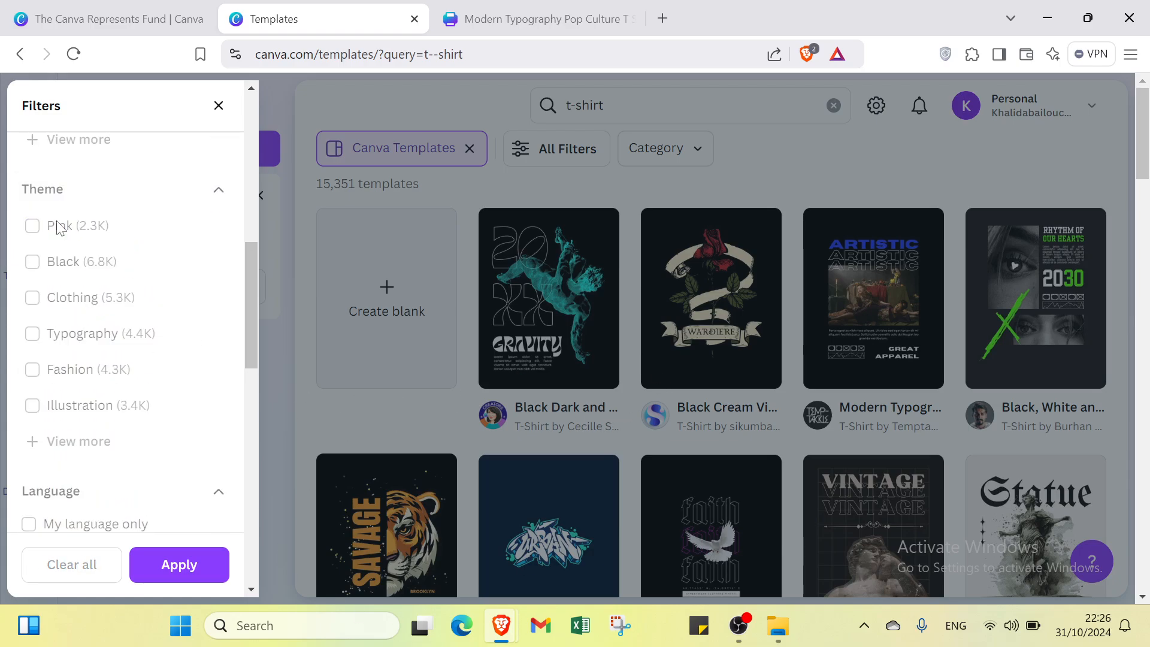
Step: Filter the t-shirt templates by the Free price and the black colour #15181b, and apply the filters
{"action": "scroll", "coordinate": [114, 335], "scroll_direction": "down", "scroll_amount": 2}
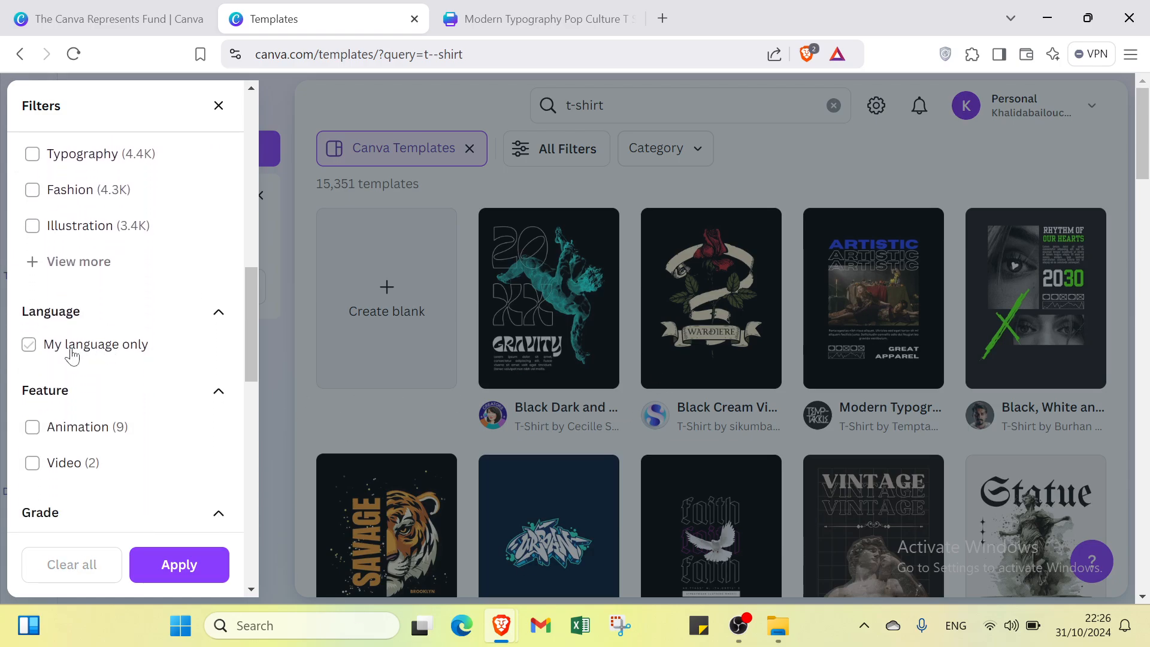
{"action": "scroll", "coordinate": [72, 401], "scroll_direction": "down", "scroll_amount": 6}
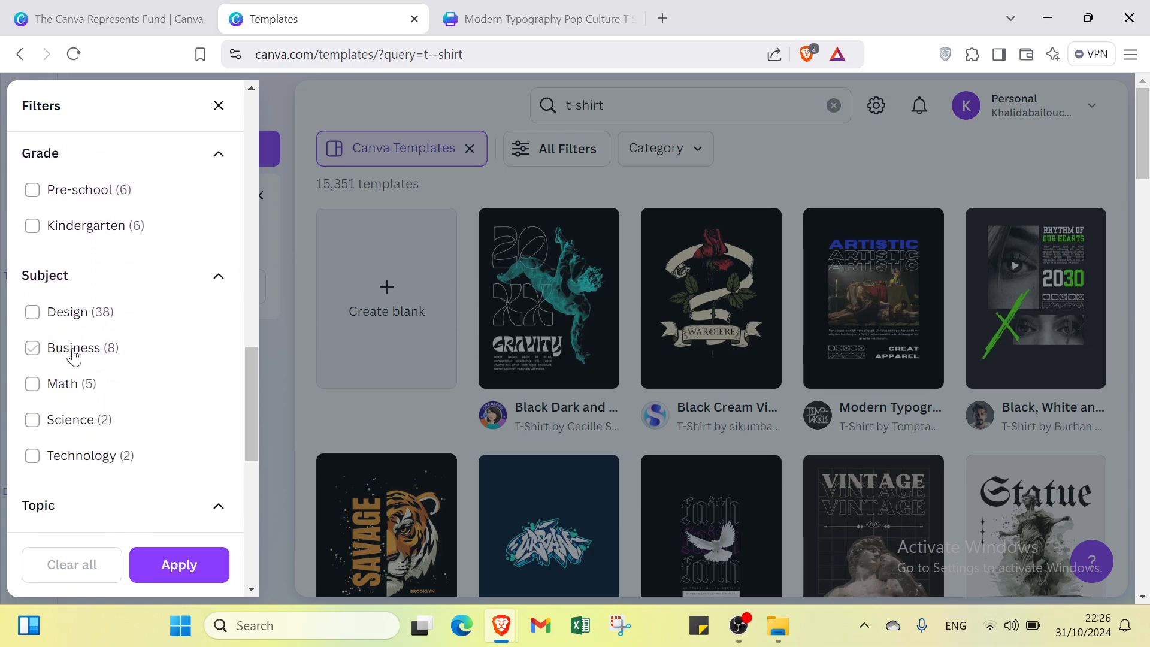
{"action": "scroll", "coordinate": [74, 356], "scroll_direction": "down", "scroll_amount": 2}
{"action": "scroll", "coordinate": [136, 403], "scroll_direction": "down", "scroll_amount": 3}
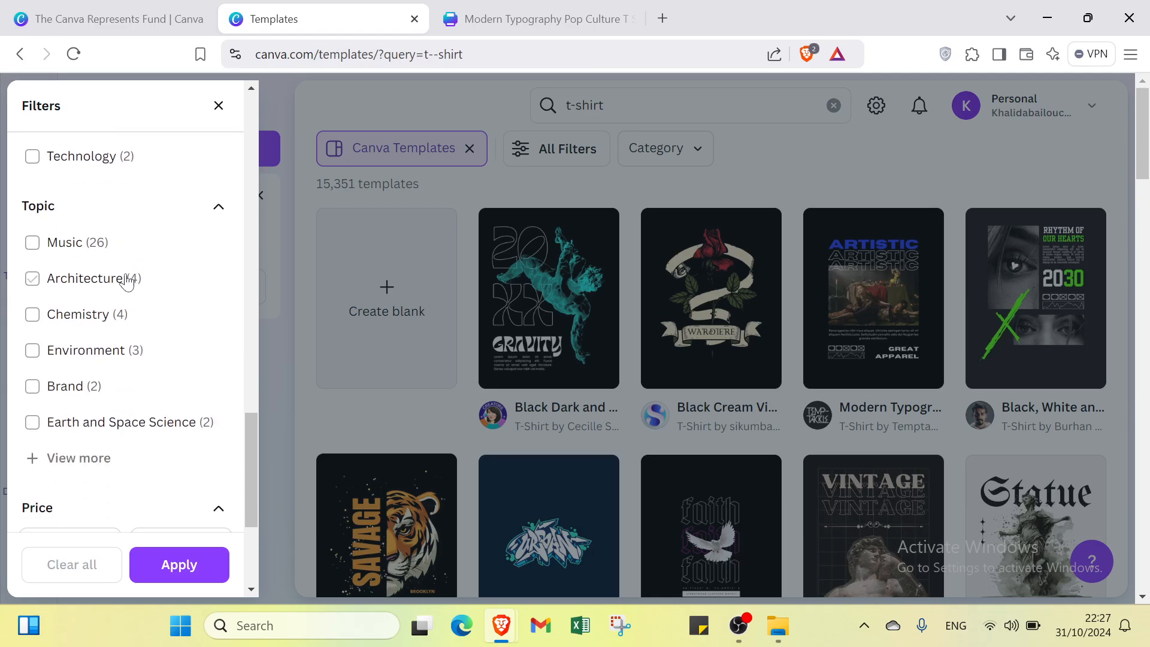
{"action": "scroll", "coordinate": [71, 383], "scroll_direction": "down", "scroll_amount": 4}
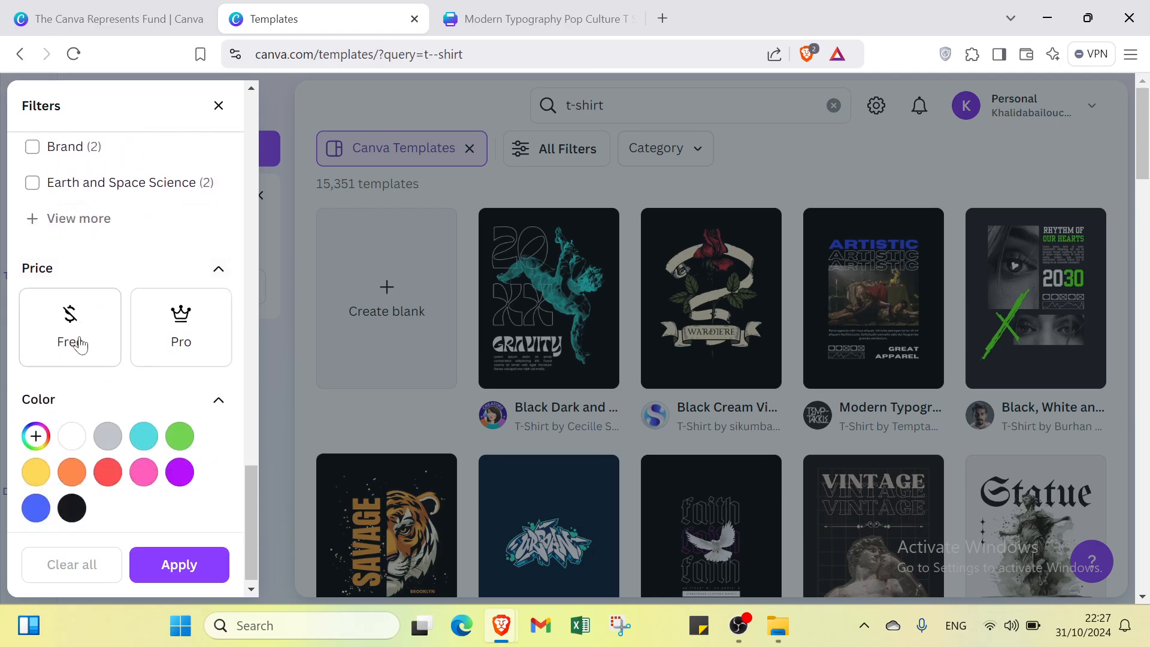
{"action": "left_click", "coordinate": [65, 324]}
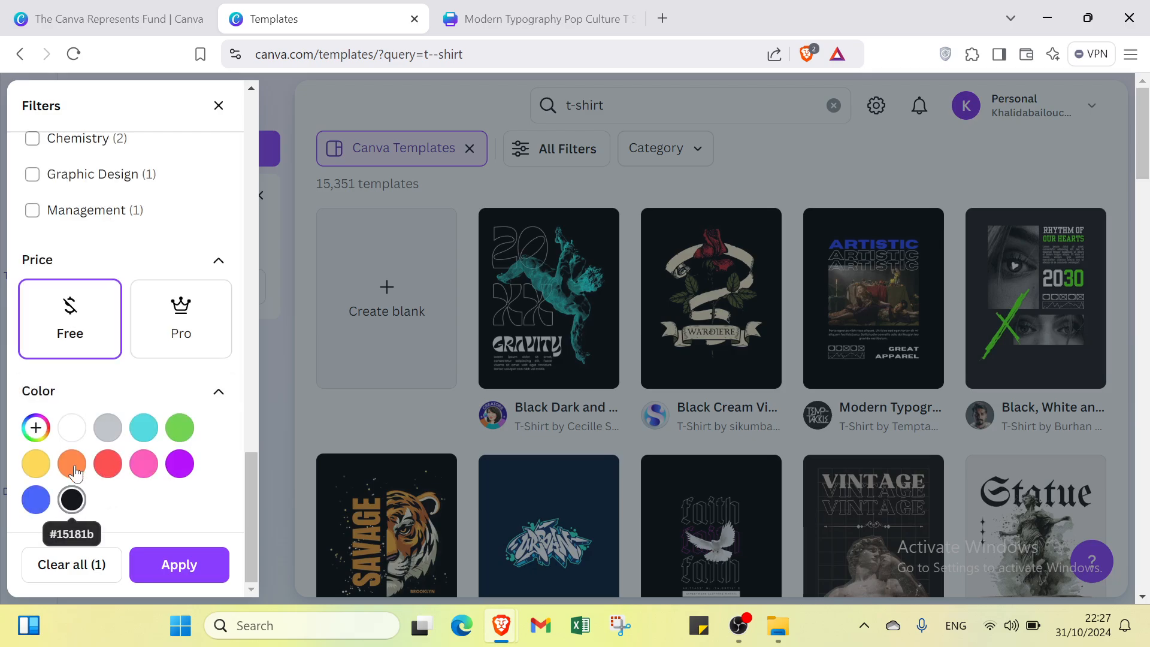
{"action": "left_click", "coordinate": [71, 500]}
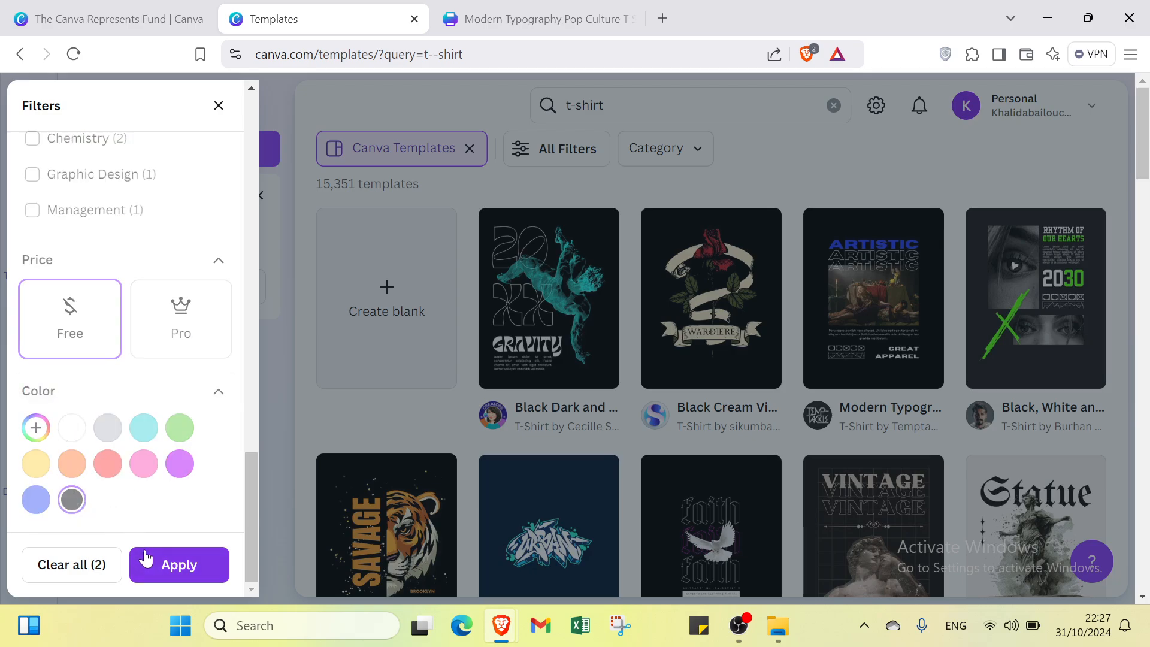
{"action": "left_click", "coordinate": [155, 567]}
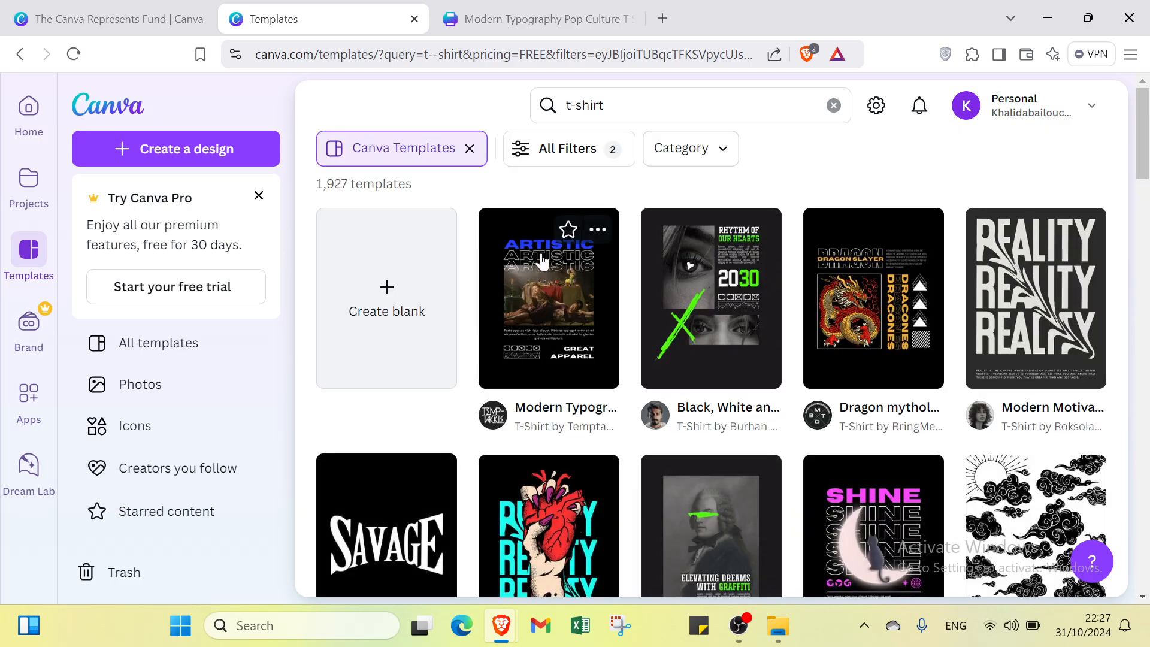
Step: Open the Modern Typography Pop Culture T Shirt template for customizing and close the older design's browser tab
{"action": "scroll", "coordinate": [567, 348], "scroll_direction": "down", "scroll_amount": 2}
{"action": "scroll", "coordinate": [569, 288], "scroll_direction": "up", "scroll_amount": 2}
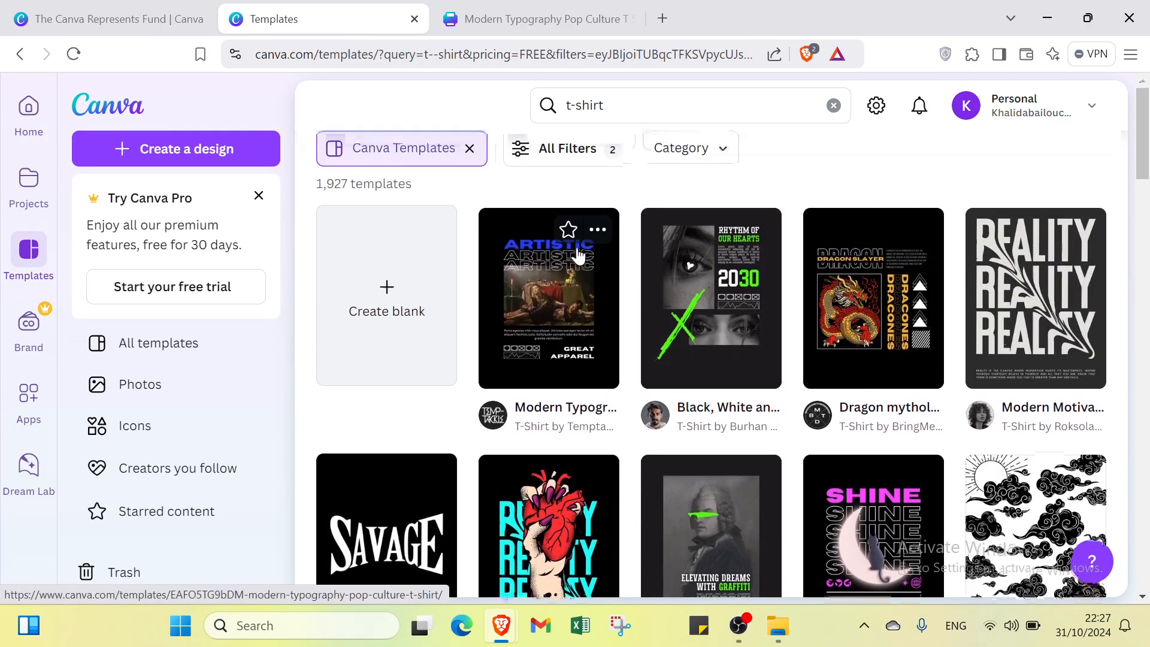
{"action": "left_click", "coordinate": [571, 271]}
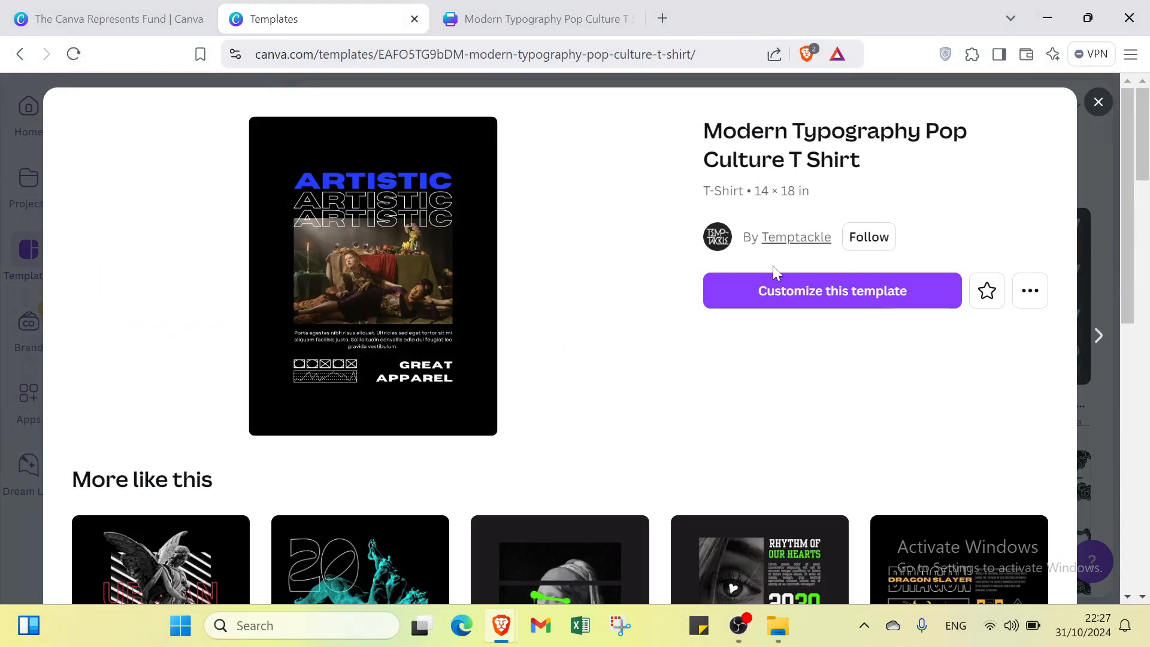
{"action": "left_click", "coordinate": [778, 290]}
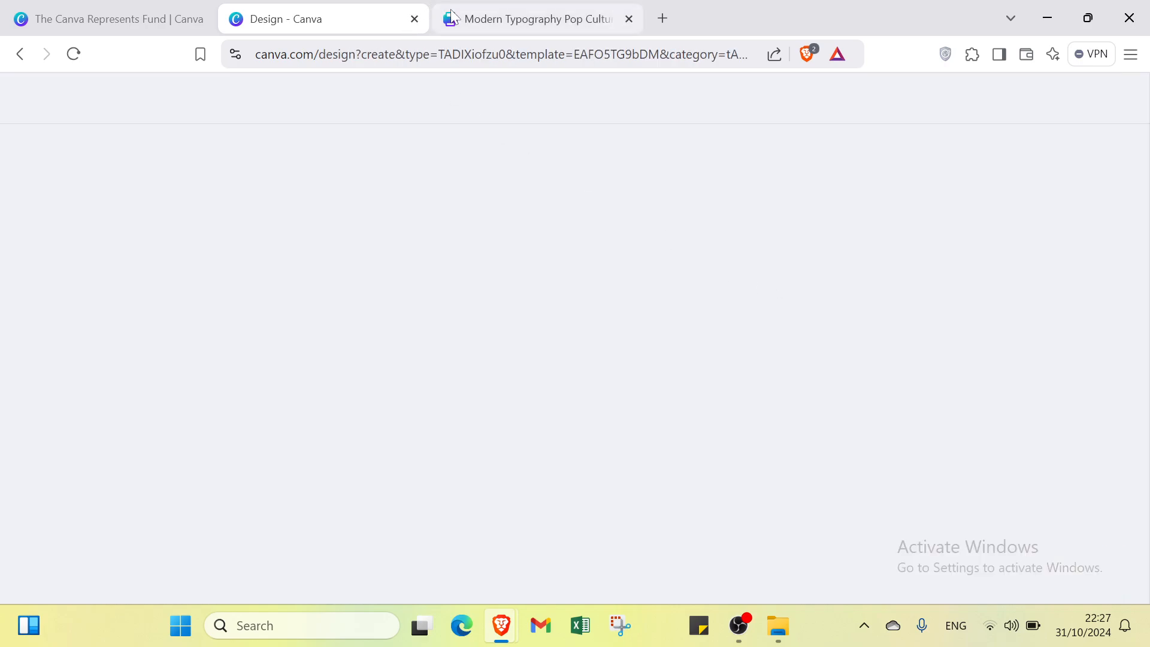
{"action": "left_click", "coordinate": [629, 18]}
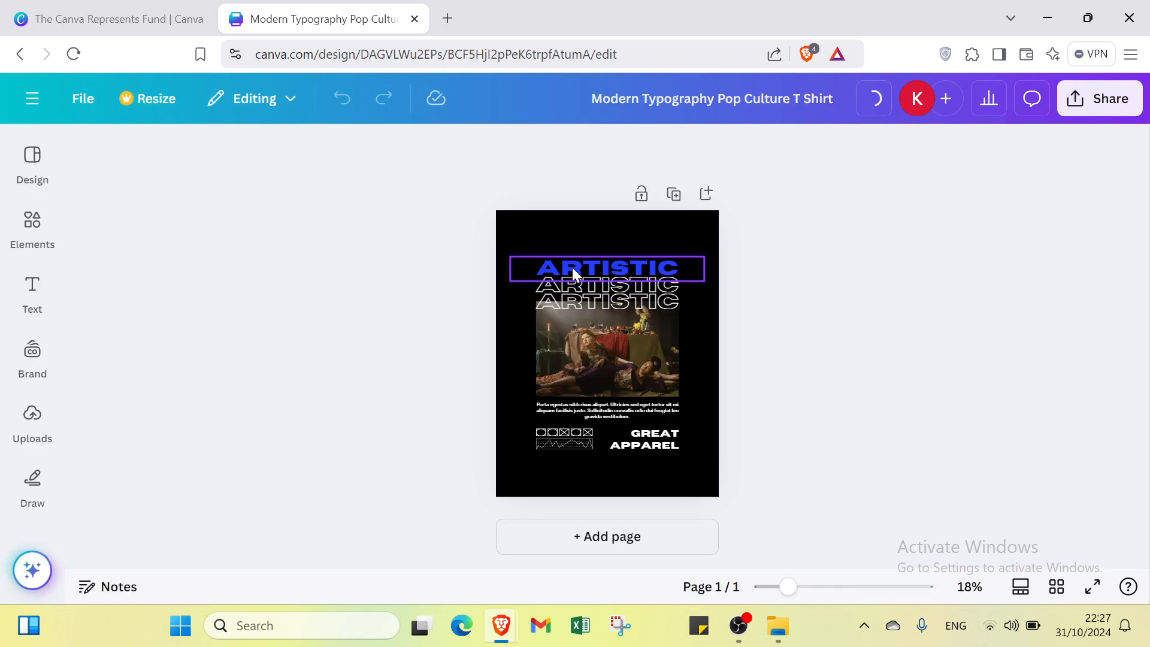
Step: Replace the design with the recently used Red Black Monochrome Streetwear Double-sided T-shirt template and shuffle its template style colours to a grey-background version
{"action": "left_click", "coordinate": [573, 267]}
{"action": "left_click", "coordinate": [45, 162]}
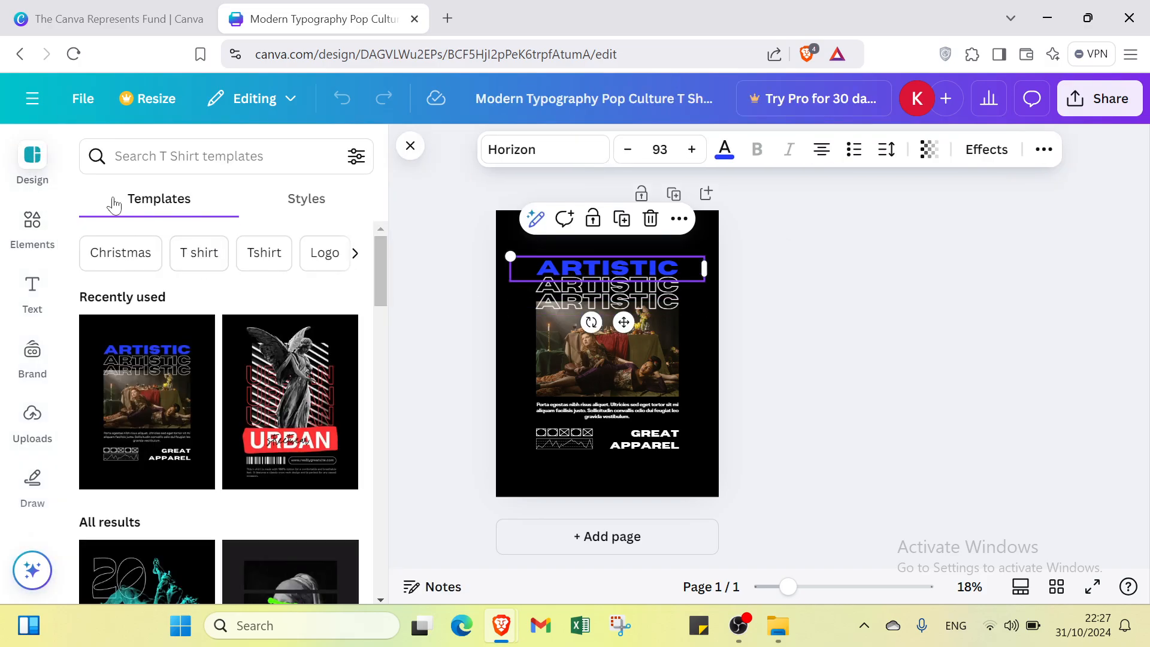
{"action": "scroll", "coordinate": [188, 341], "scroll_direction": "down", "scroll_amount": 3}
{"action": "left_click", "coordinate": [273, 255]}
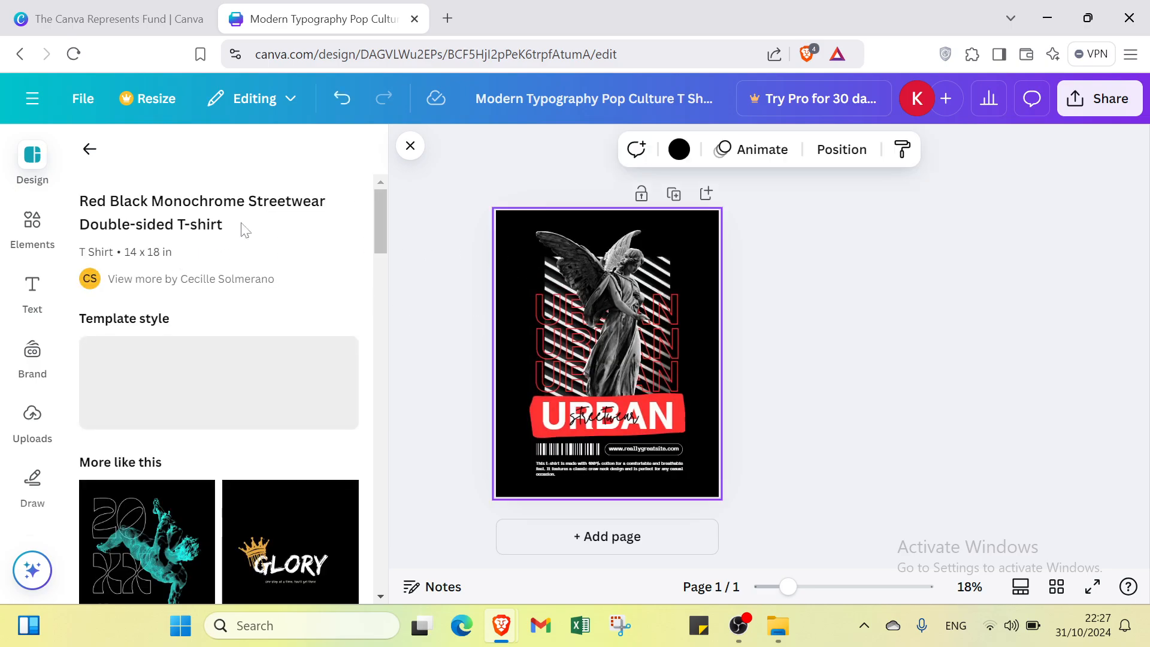
{"action": "left_click", "coordinate": [178, 367]}
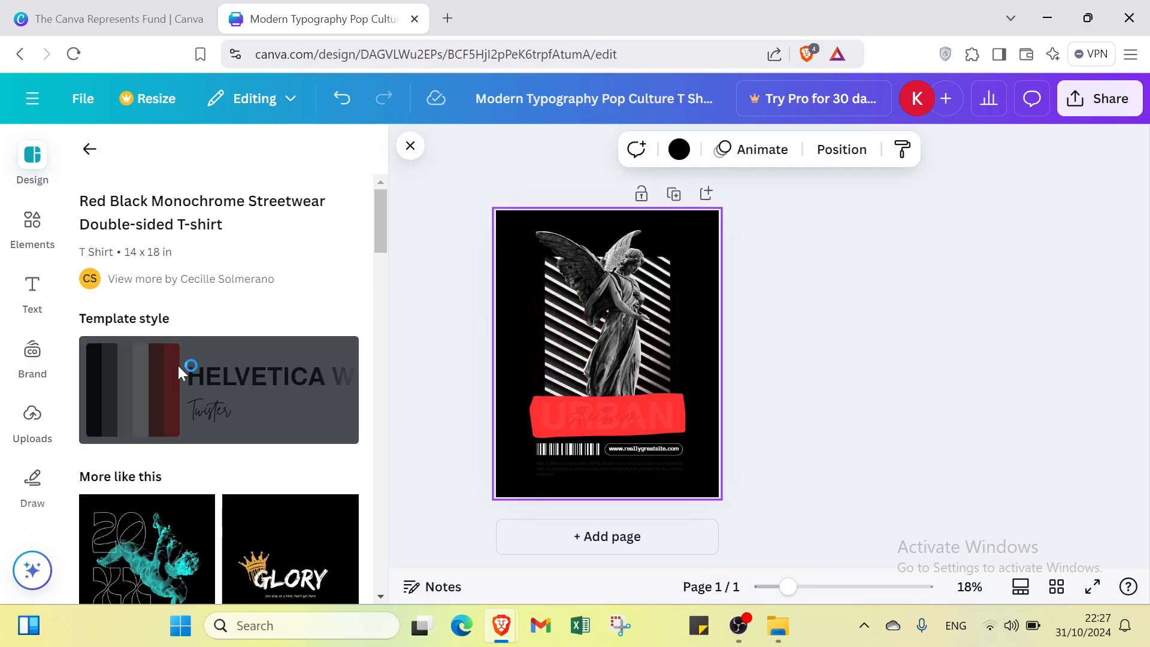
{"action": "left_click", "coordinate": [149, 393]}
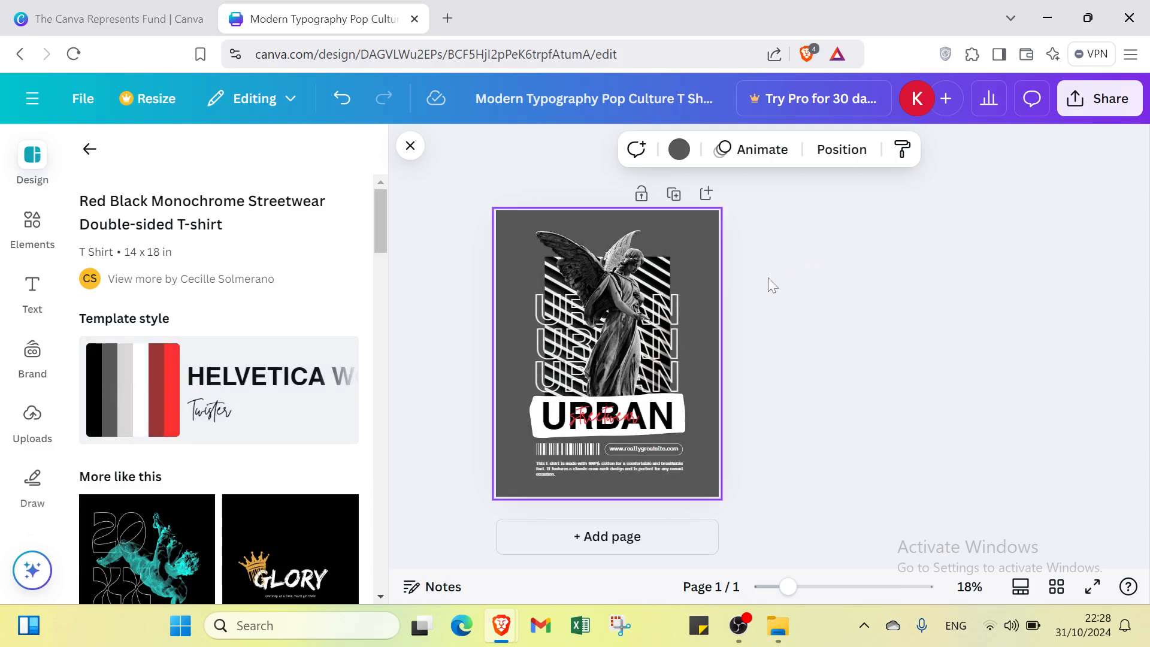
Step: Delete the winged statue and the three outlined URBAN texts from the design
{"action": "left_click", "coordinate": [617, 324]}
{"action": "key", "text": "Delete"}
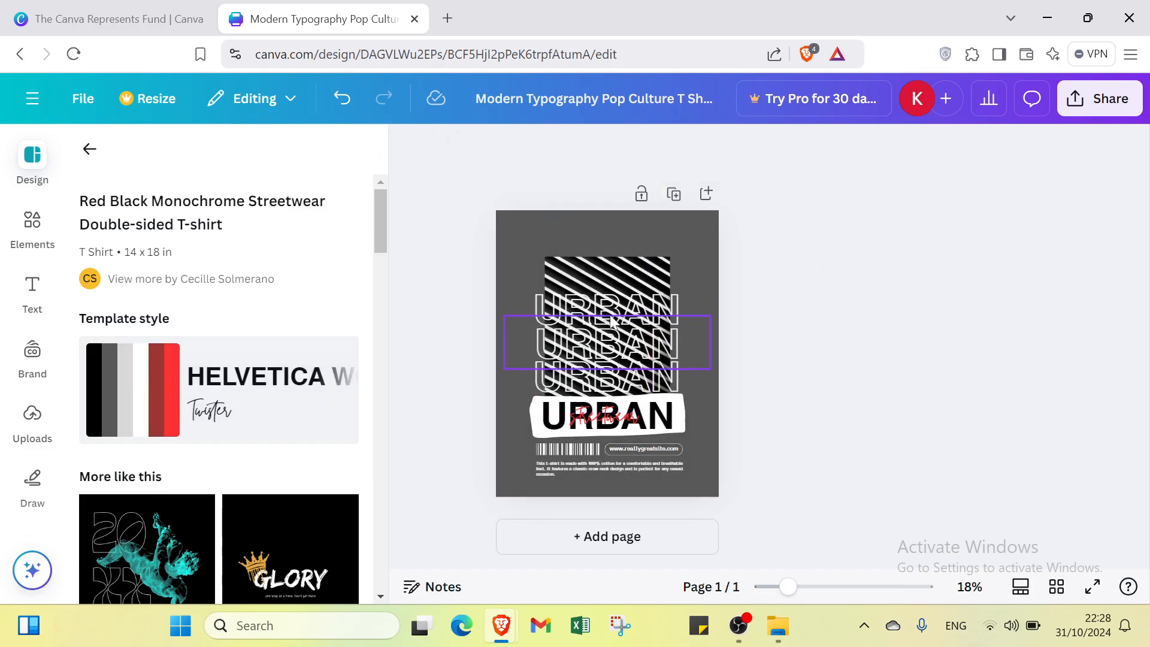
{"action": "left_click", "coordinate": [606, 316]}
{"action": "key", "text": "Delete"}
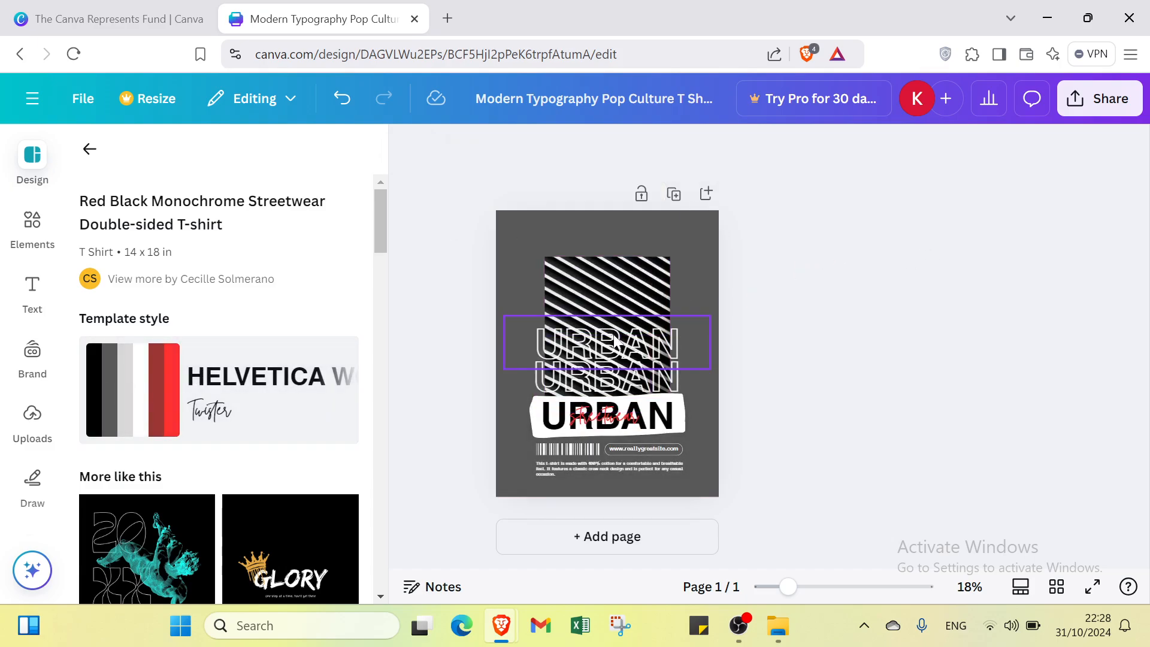
{"action": "left_click", "coordinate": [616, 338]}
{"action": "key", "text": "Delete"}
{"action": "left_click", "coordinate": [623, 368]}
{"action": "key", "text": "Delete"}
Step: Delete the red script text, the solid URBAN title, its white brush banner and the striped image
{"action": "left_click", "coordinate": [631, 409]}
{"action": "key", "text": "Delete"}
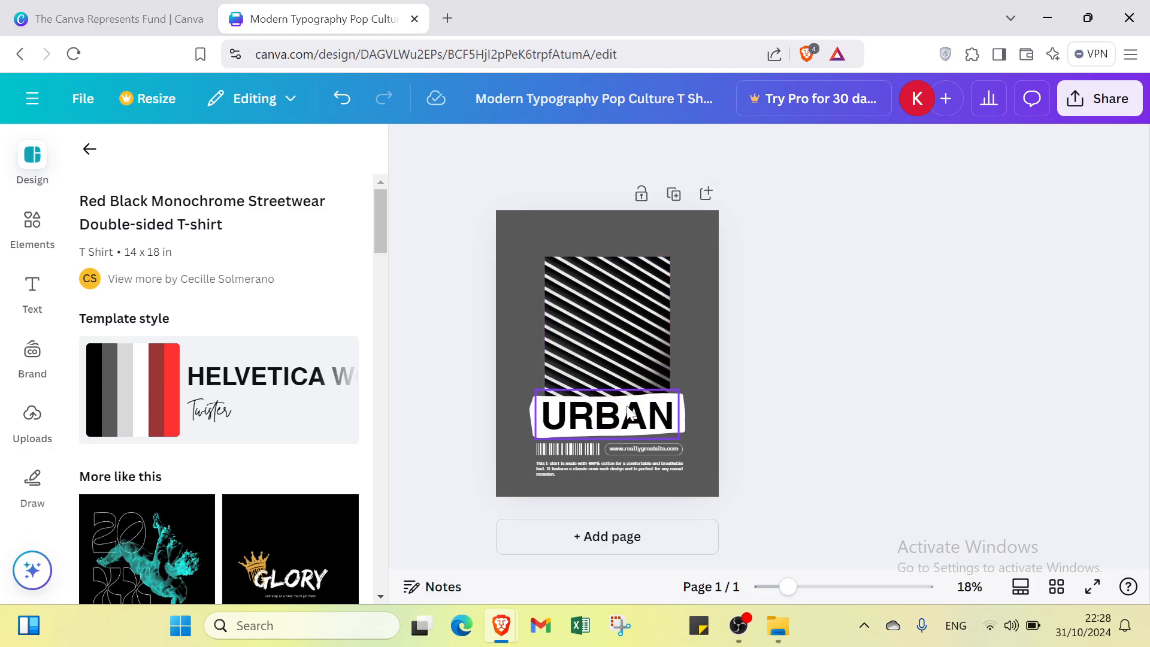
{"action": "left_click", "coordinate": [624, 412]}
{"action": "key", "text": "Delete"}
{"action": "left_click", "coordinate": [619, 418]}
{"action": "key", "text": "Delete"}
{"action": "left_click", "coordinate": [605, 367]}
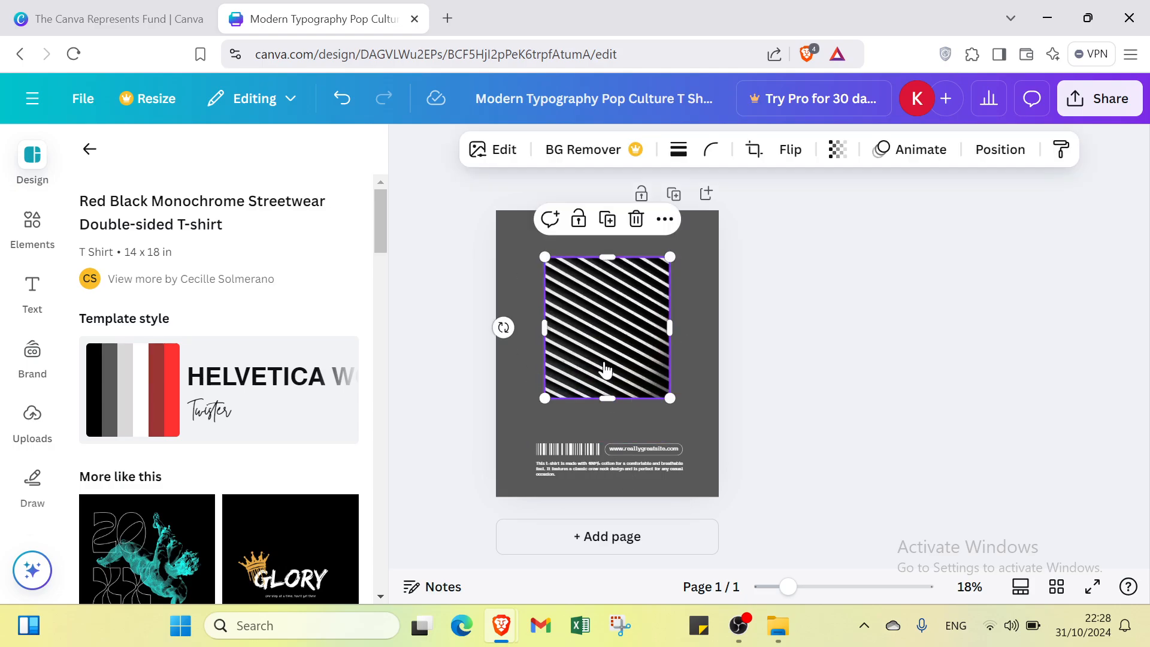
{"action": "key", "text": "Delete"}
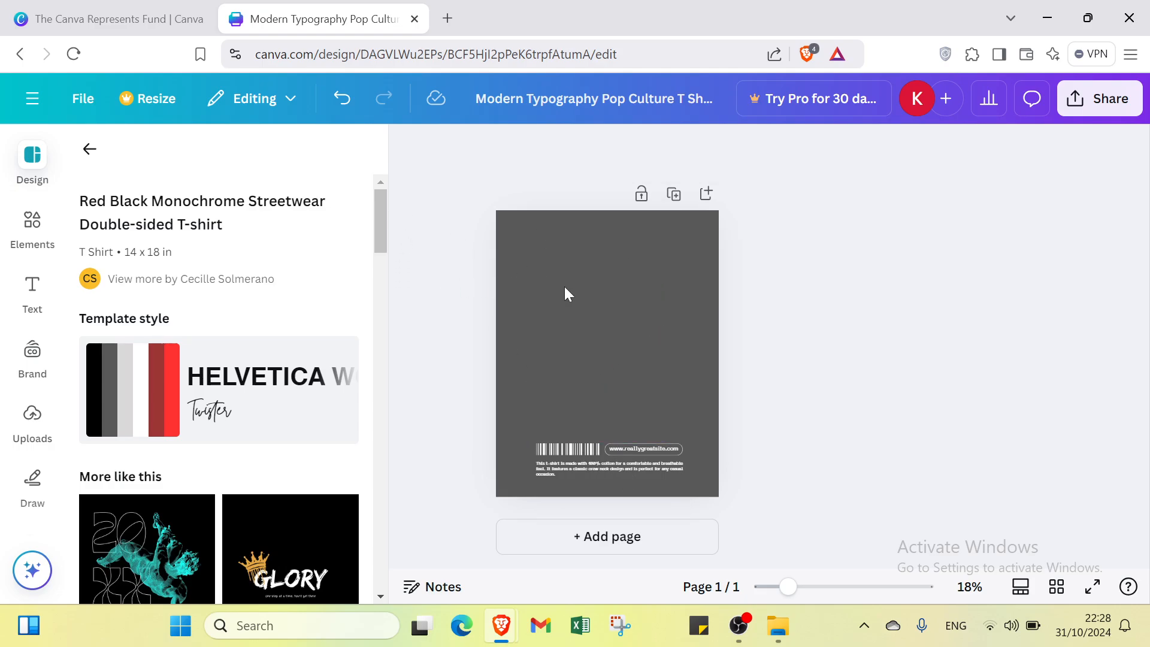
Step: Set the page background to solid black
{"action": "left_click", "coordinate": [578, 302]}
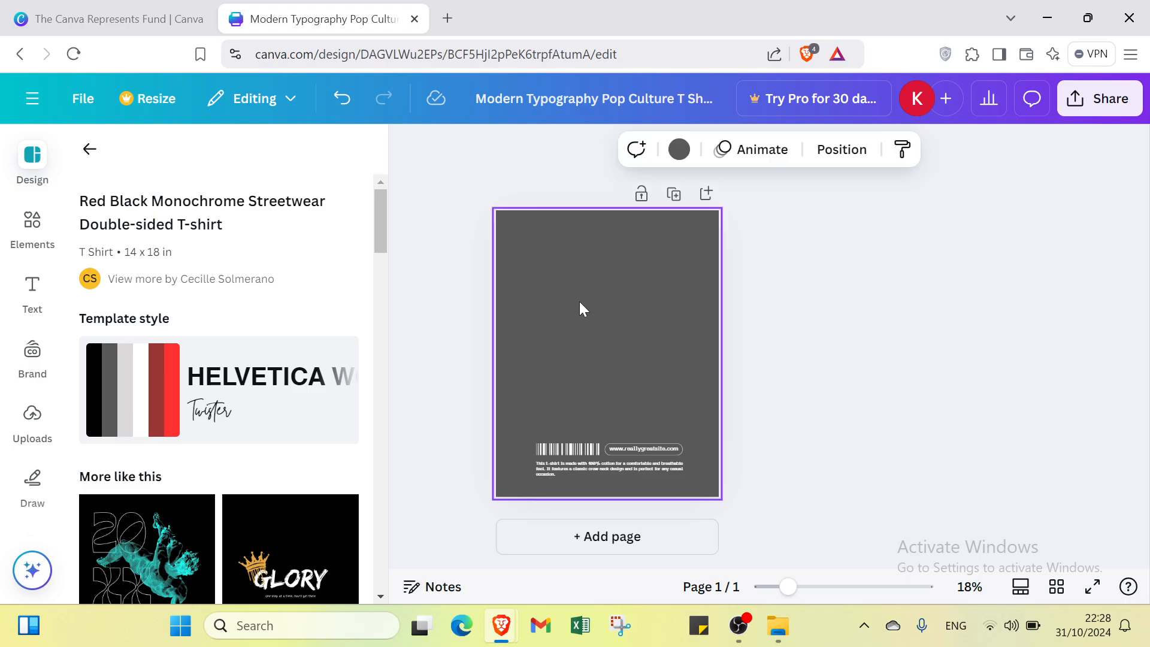
{"action": "left_click", "coordinate": [679, 149]}
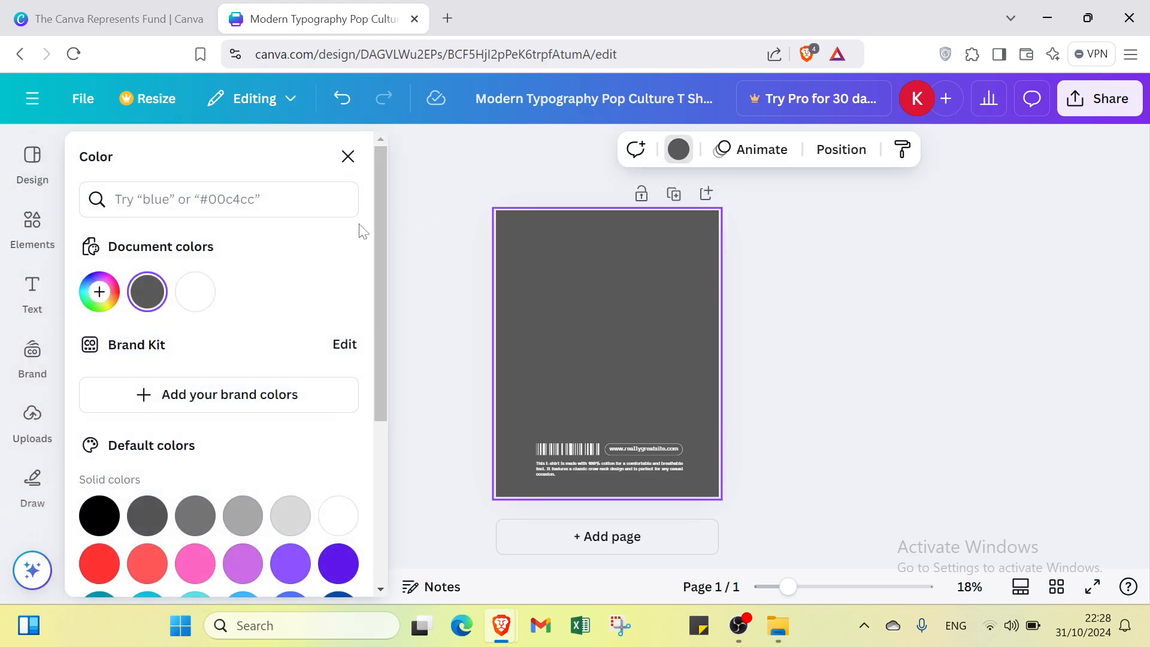
{"action": "left_click", "coordinate": [98, 517]}
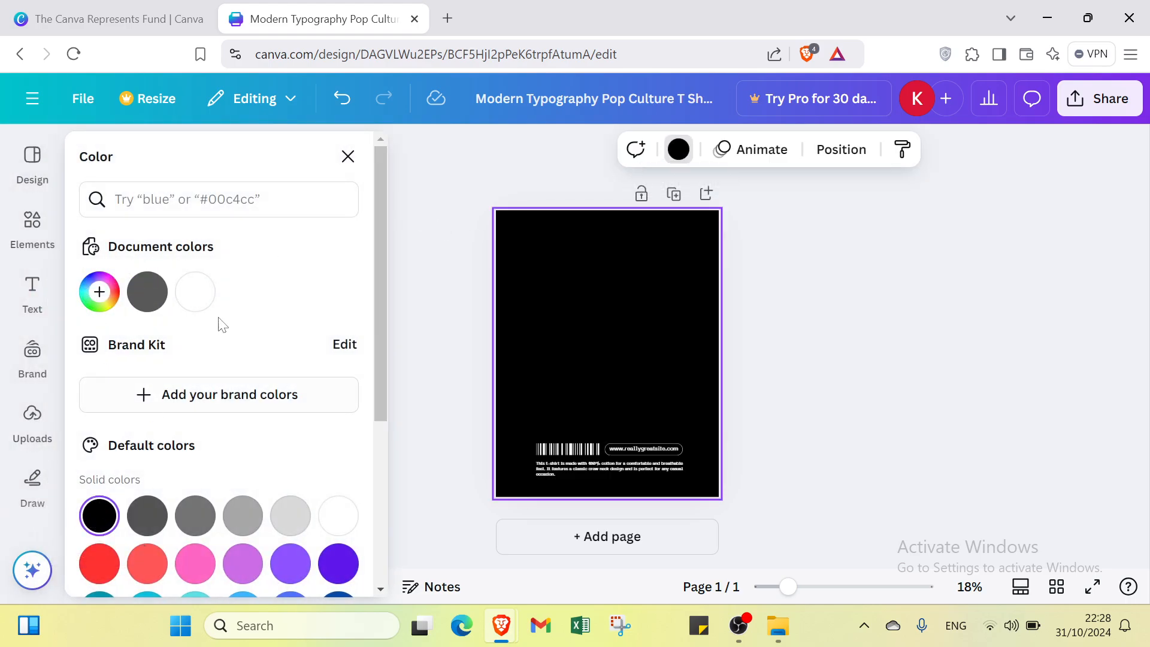
{"action": "left_click", "coordinate": [349, 157]}
Step: Add the recently used dragon graphic to the page and recolour it white (#ffffff)
{"action": "left_click", "coordinate": [40, 230]}
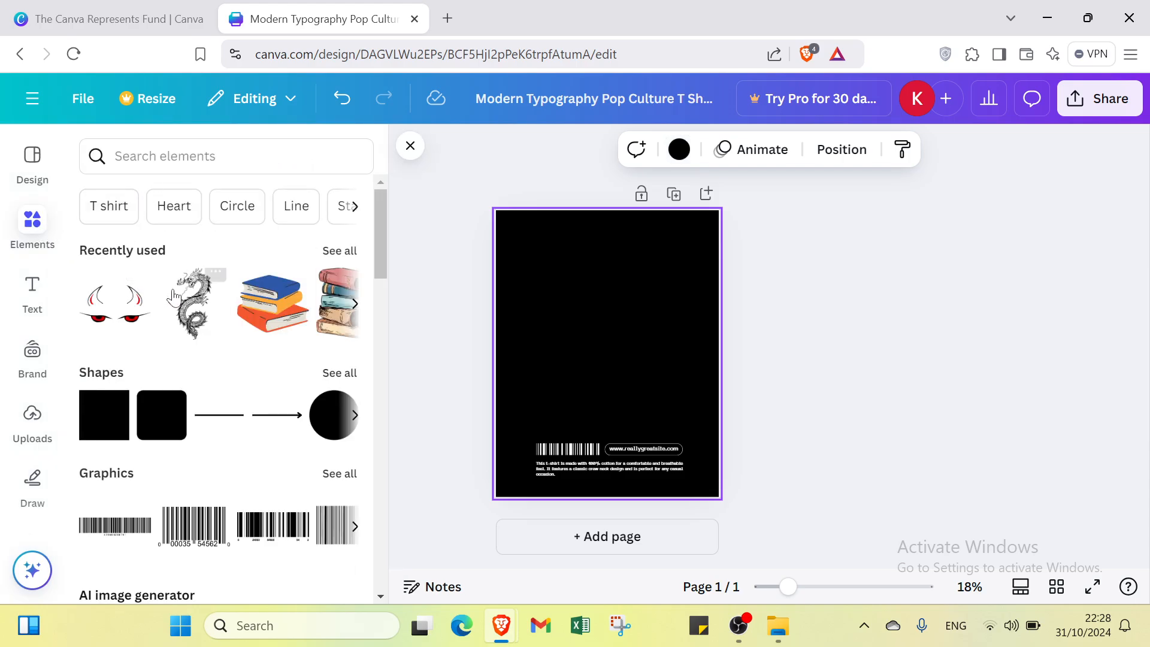
{"action": "left_click", "coordinate": [210, 312]}
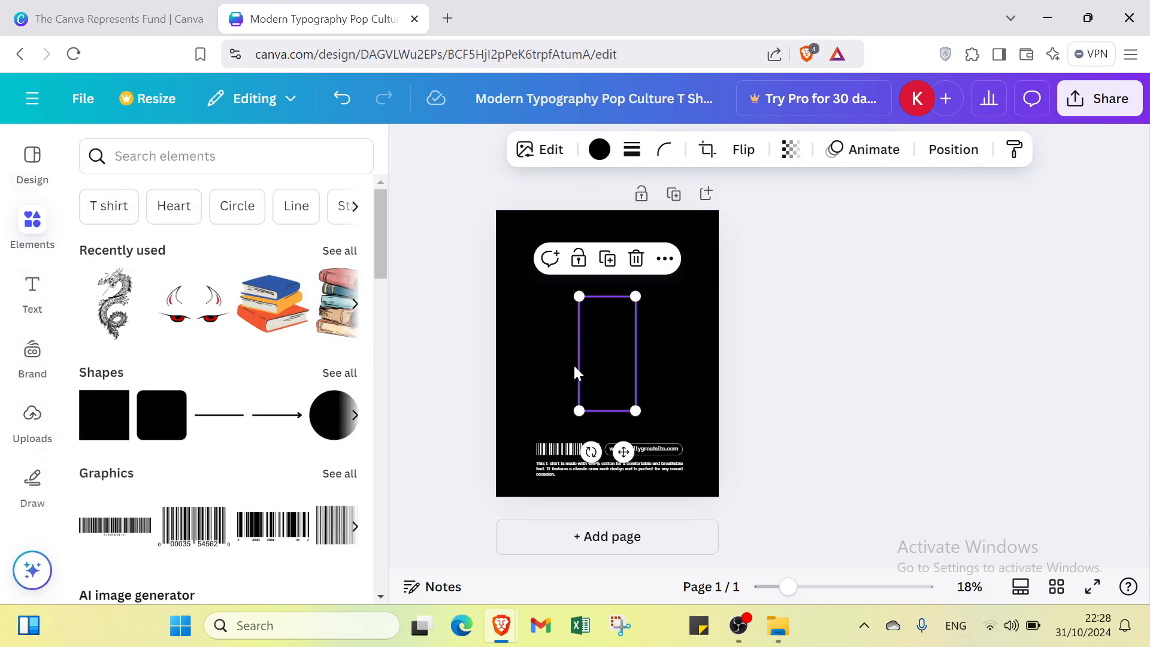
{"action": "left_click", "coordinate": [598, 149]}
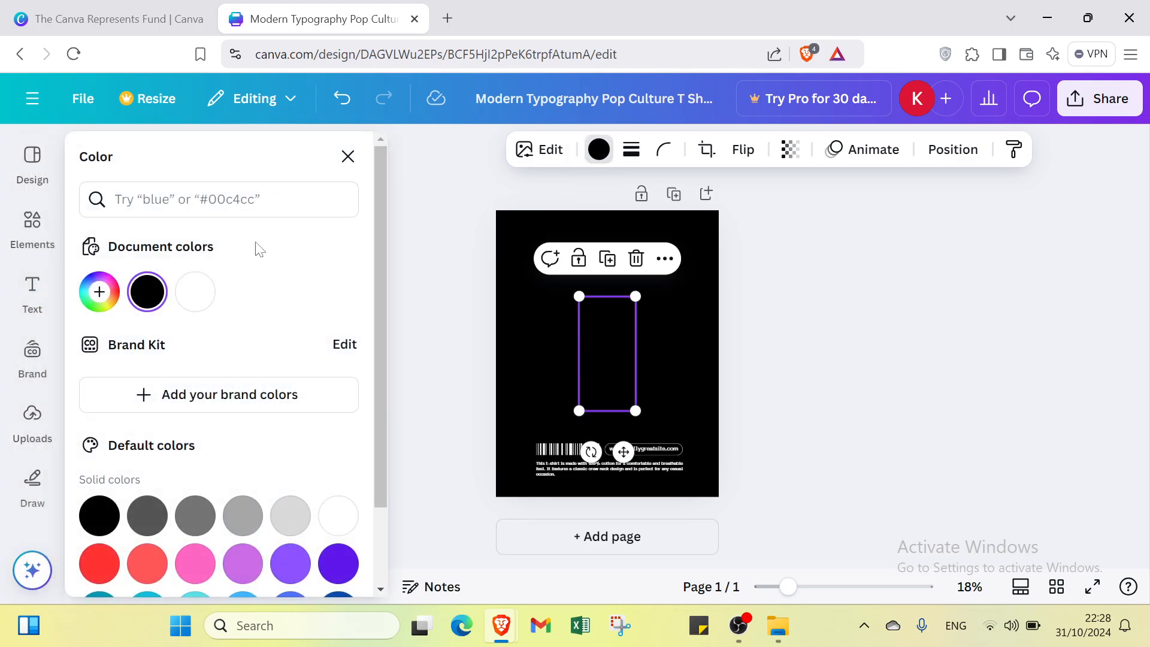
{"action": "left_click", "coordinate": [194, 292]}
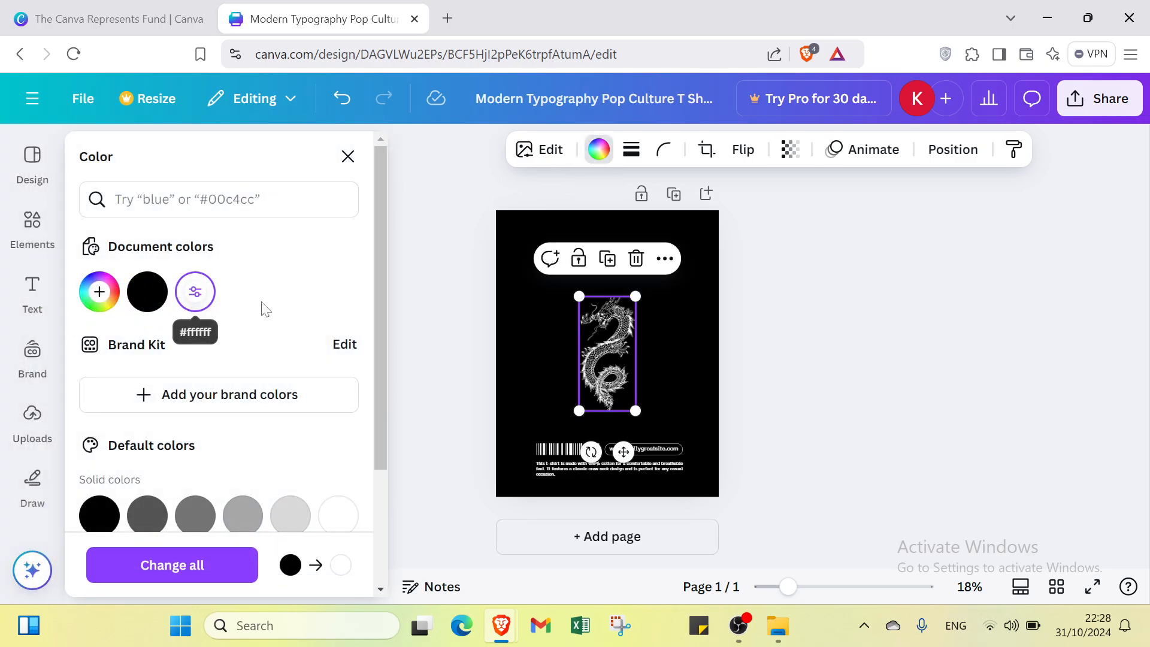
Step: Enlarge the white dragon and position it centred horizontally in the upper and middle part of the page
{"action": "left_click", "coordinate": [621, 323]}
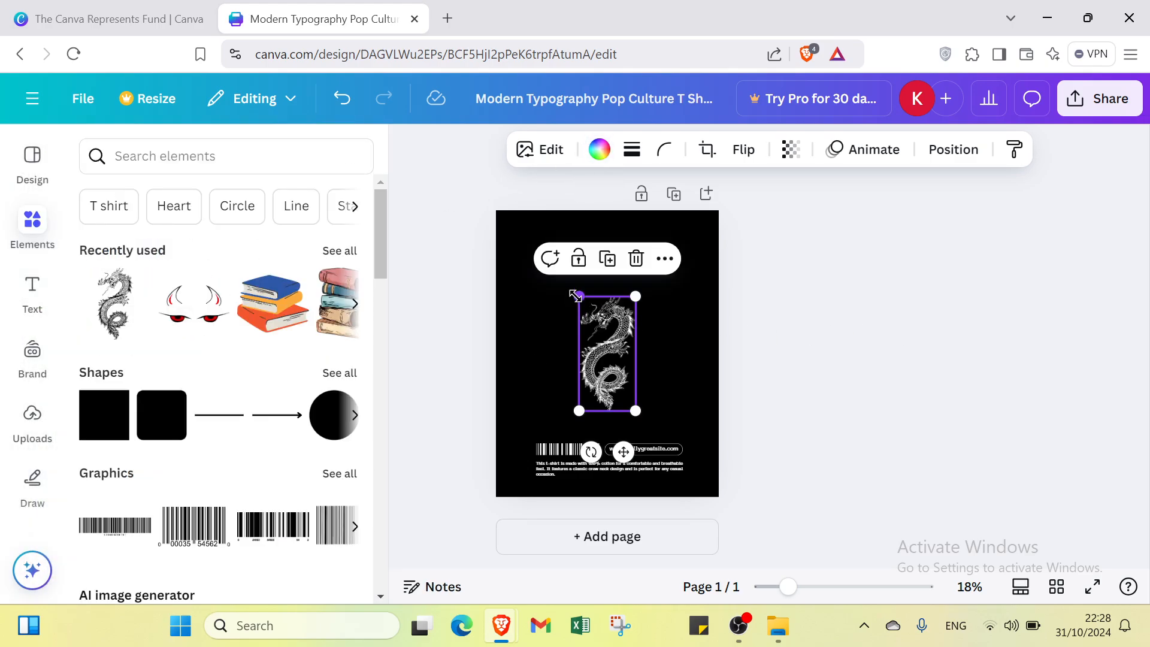
{"action": "left_click_drag", "start_coordinate": [575, 294], "coordinate": [558, 253]}
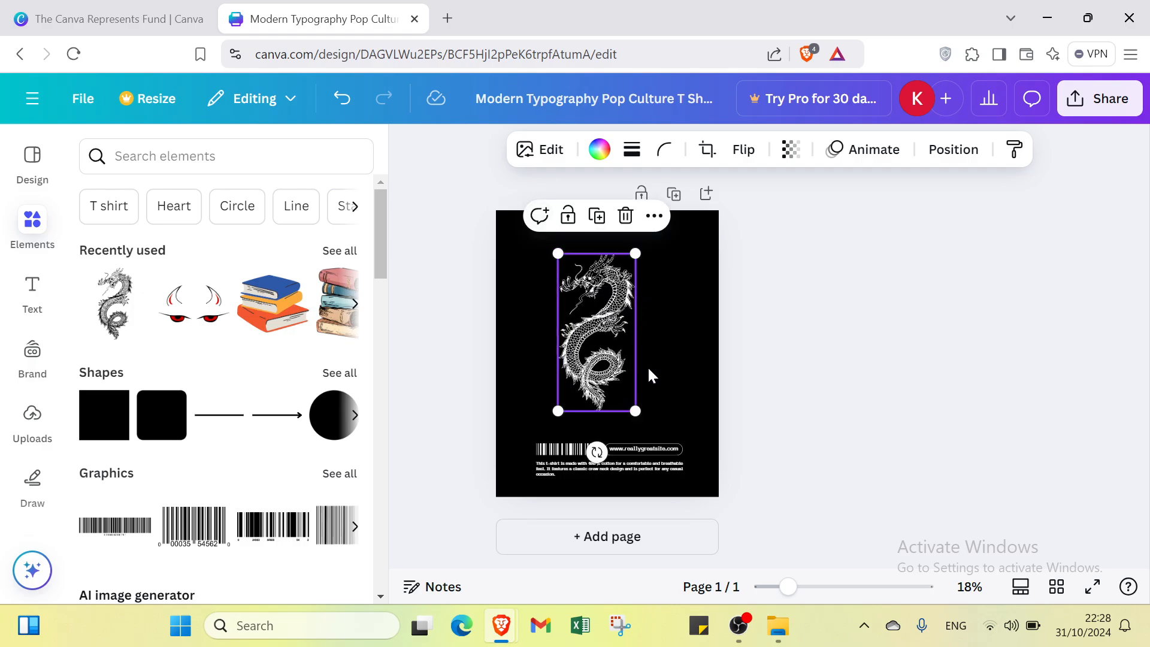
{"action": "left_click_drag", "start_coordinate": [613, 349], "coordinate": [621, 354]}
Step: Delete the website label, the small description paragraph and the barcode below the dragon
{"action": "left_click", "coordinate": [663, 451]}
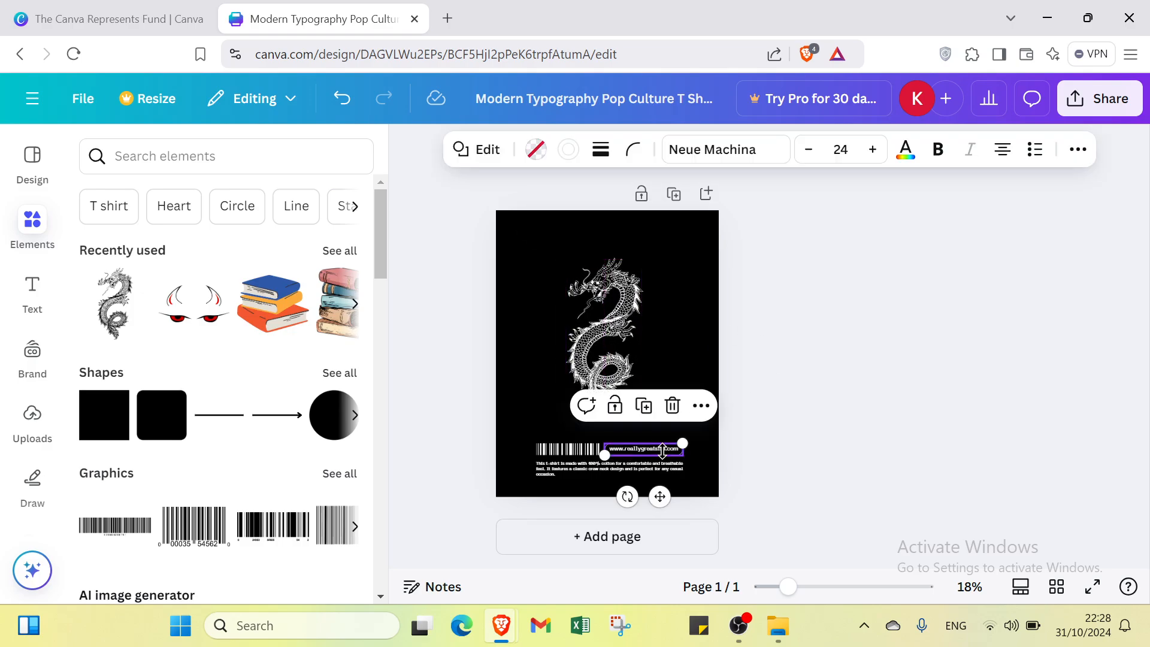
{"action": "key", "text": "Delete"}
{"action": "left_click", "coordinate": [655, 468]}
{"action": "key", "text": "Delete"}
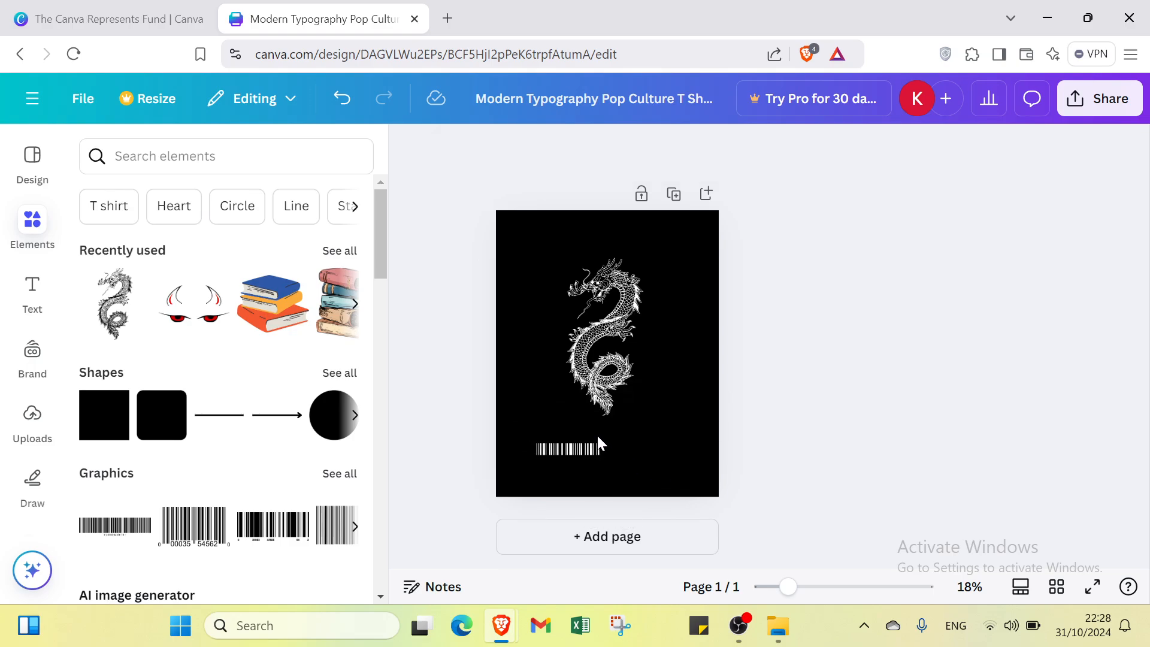
{"action": "left_click", "coordinate": [591, 448]}
{"action": "key", "text": "Delete"}
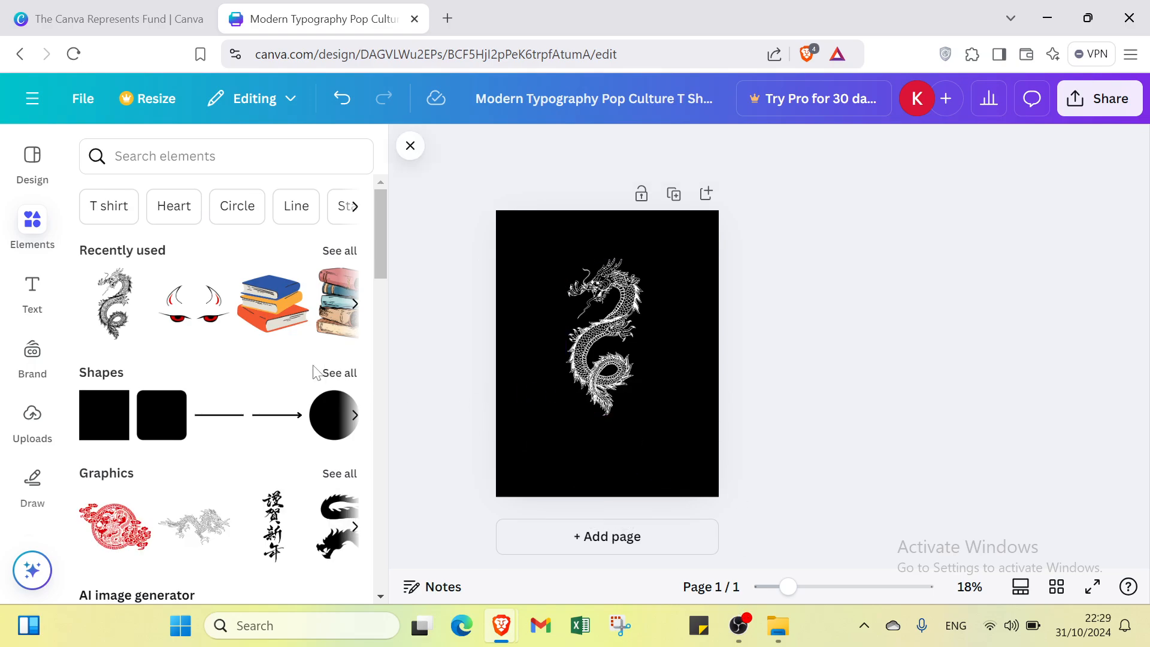
Step: Add the recently used horns-and-eyes graphic and change both its black and red colours to white (#ffffff)
{"action": "left_click", "coordinate": [223, 302]}
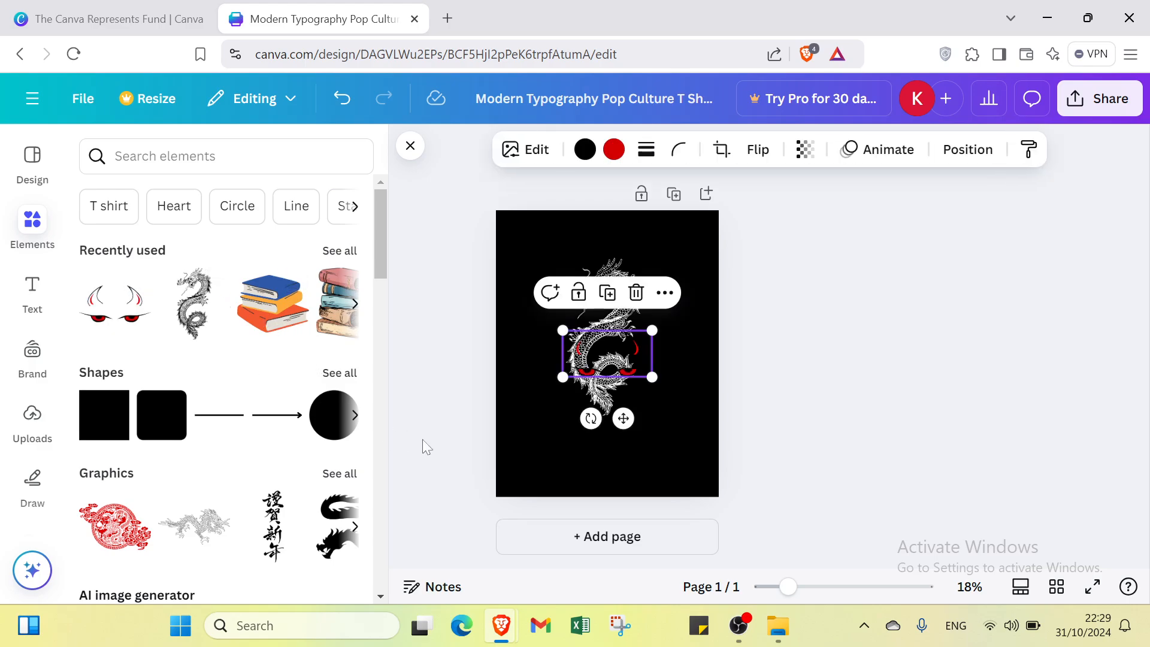
{"action": "left_click", "coordinate": [584, 149]}
{"action": "left_click", "coordinate": [243, 294]}
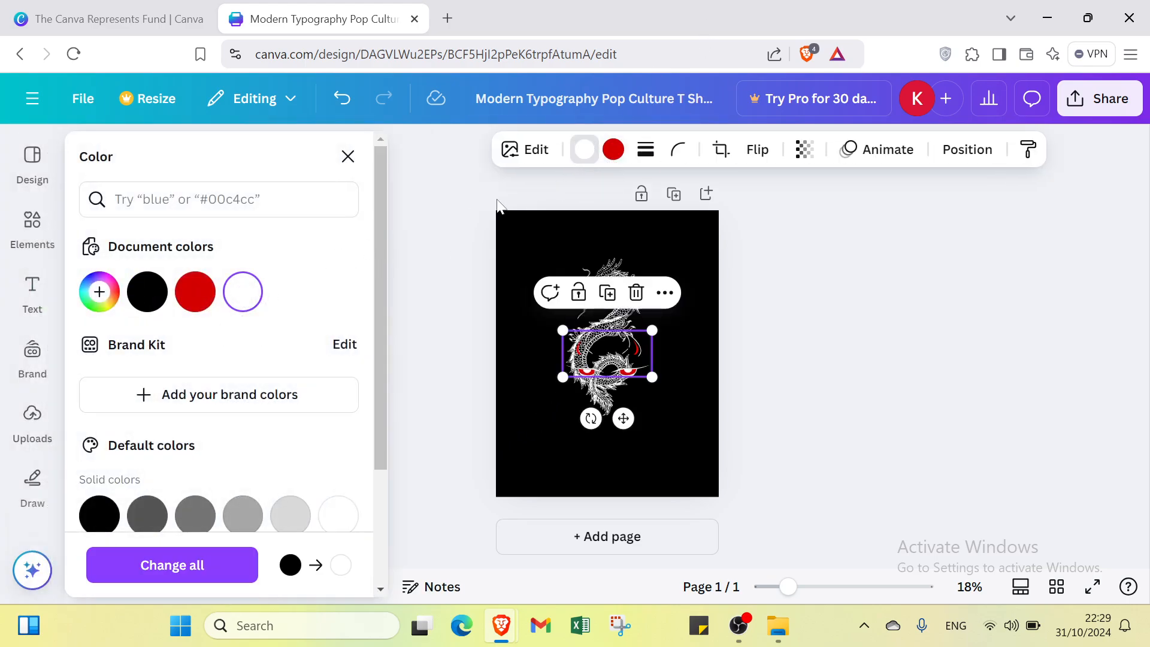
{"action": "left_click", "coordinate": [614, 149]}
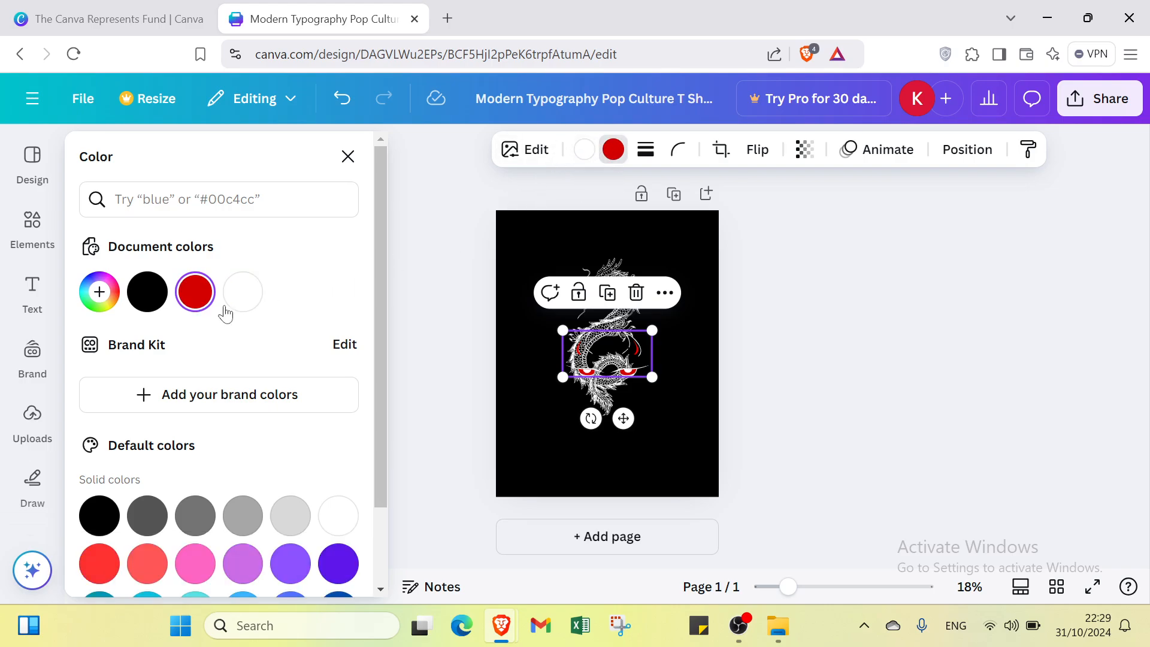
{"action": "left_click", "coordinate": [243, 292]}
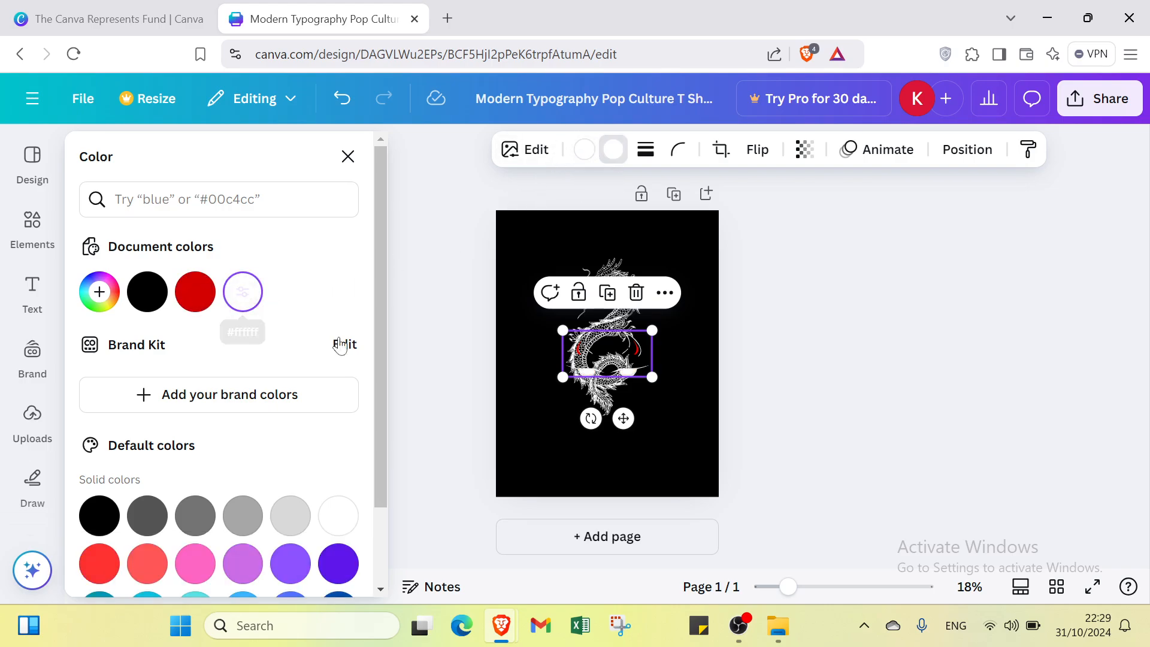
Step: Move the horns-and-eyes graphic to the top centre of the page and shift the dragon down below it
{"action": "left_click_drag", "start_coordinate": [590, 361], "coordinate": [618, 230]}
{"action": "left_click_drag", "start_coordinate": [608, 308], "coordinate": [608, 376]}
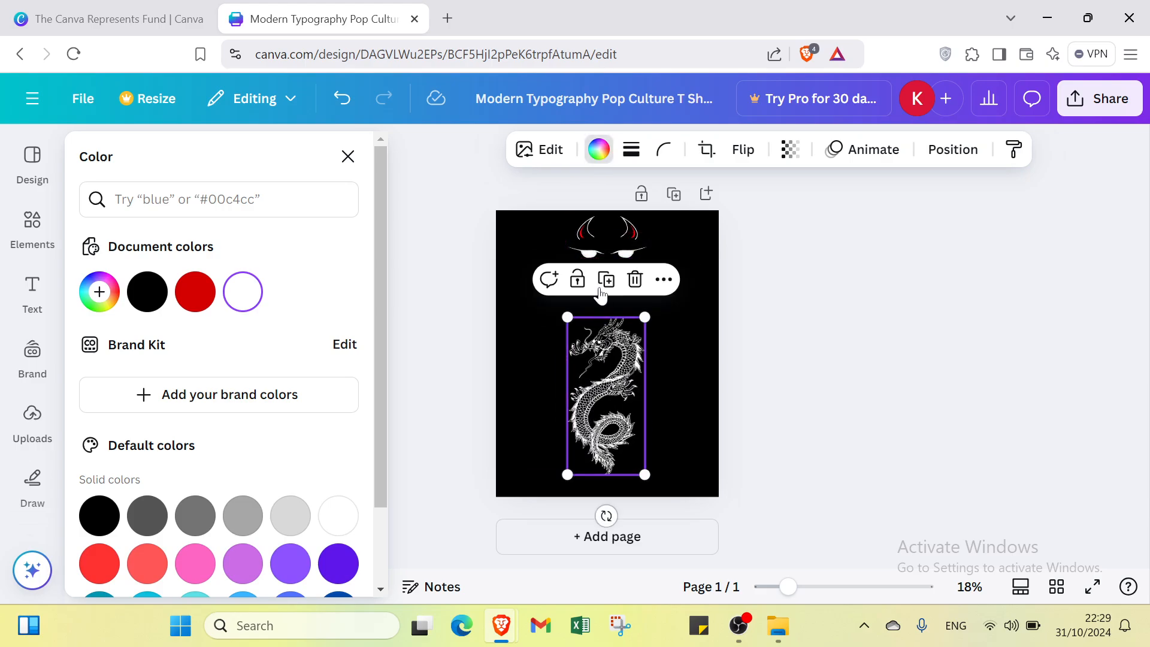
{"action": "left_click", "coordinate": [599, 237]}
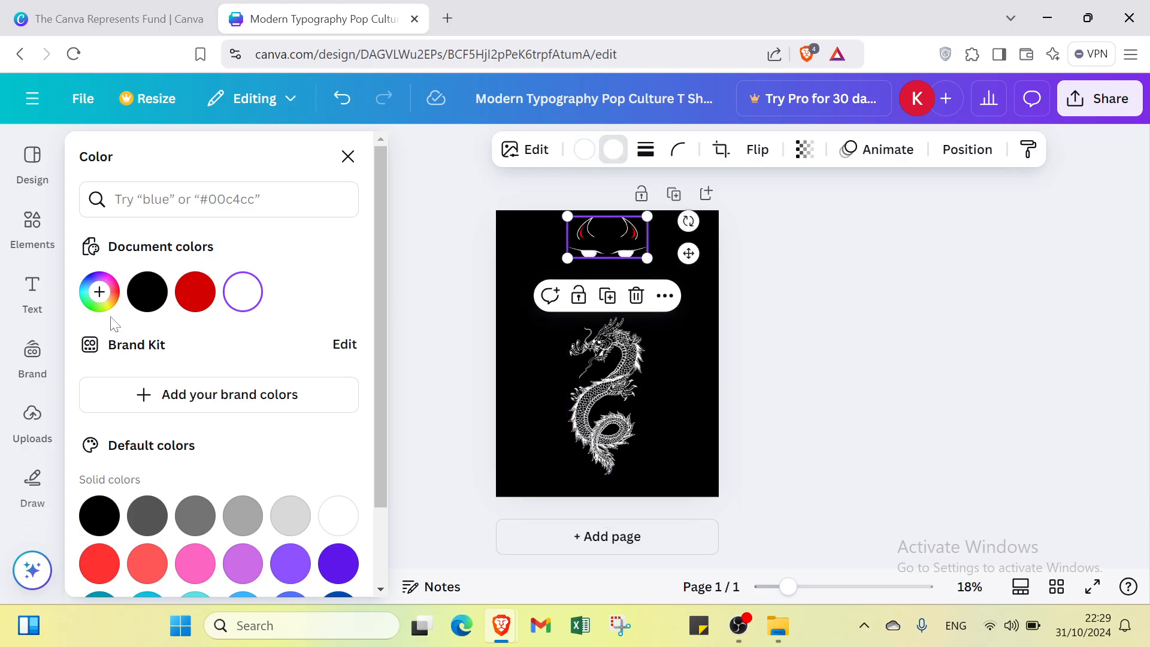
Step: Add a default heading to the page and set its font size to 56
{"action": "left_click", "coordinate": [32, 290]}
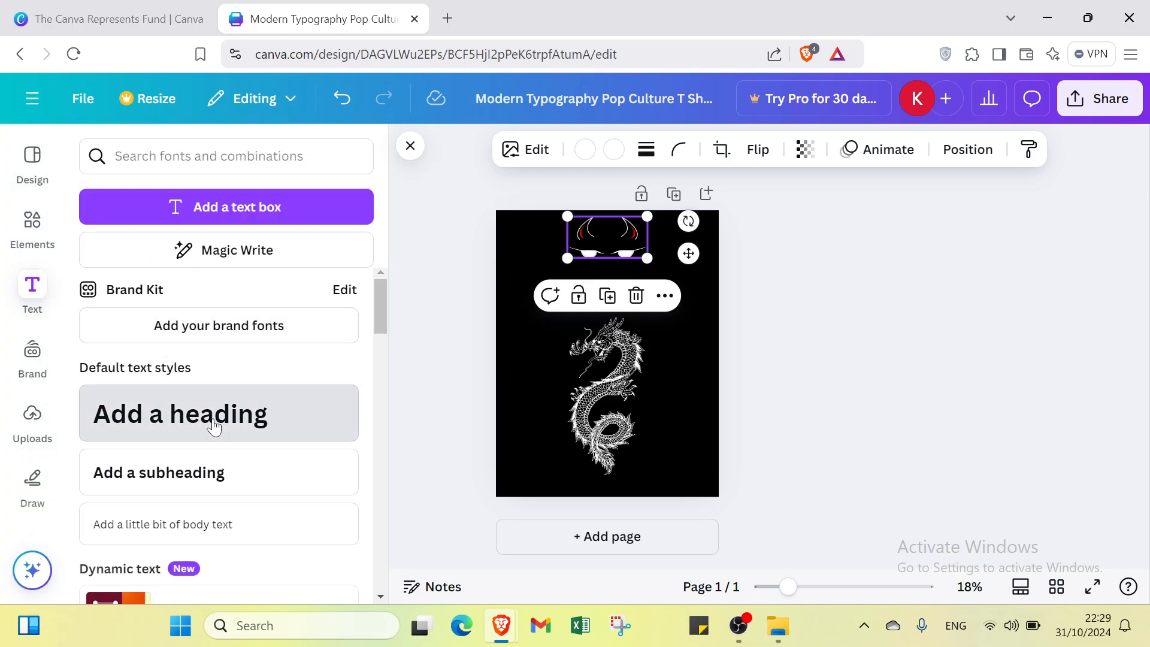
{"action": "left_click", "coordinate": [214, 426]}
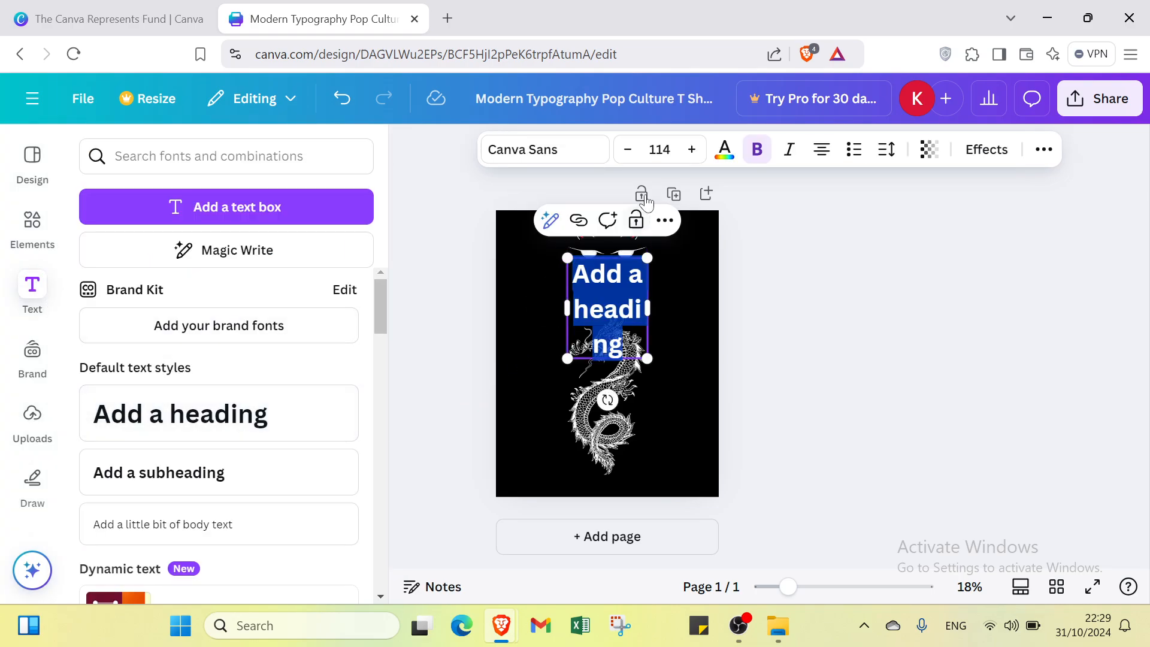
{"action": "left_click", "coordinate": [660, 149]}
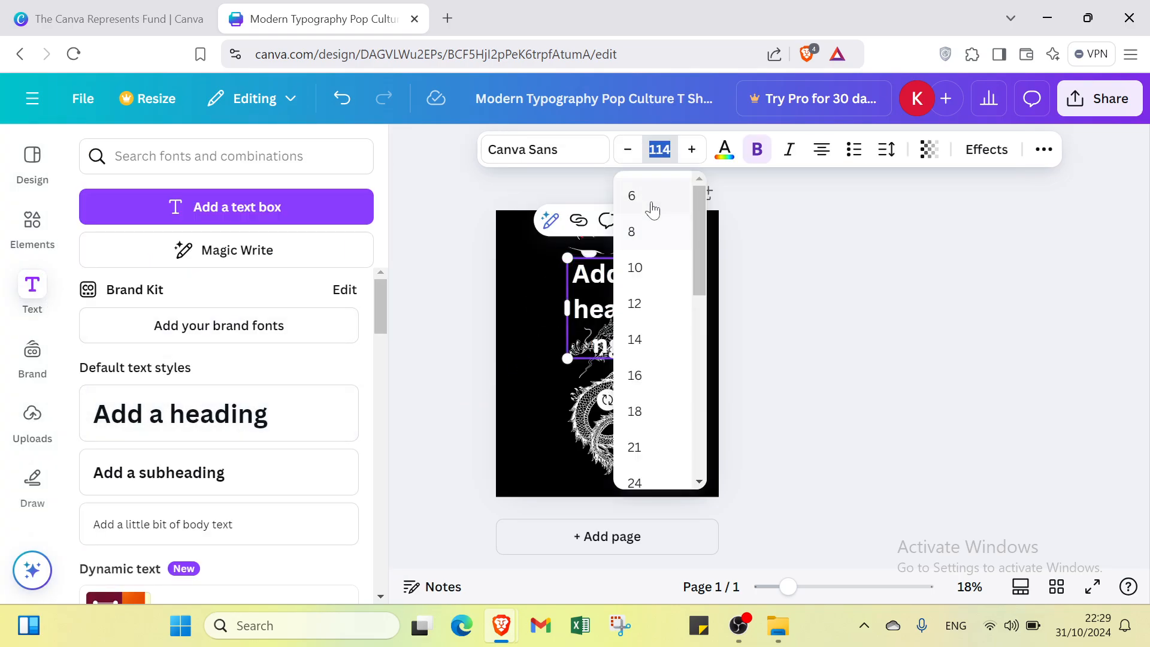
{"action": "scroll", "coordinate": [629, 423], "scroll_direction": "down", "scroll_amount": 3}
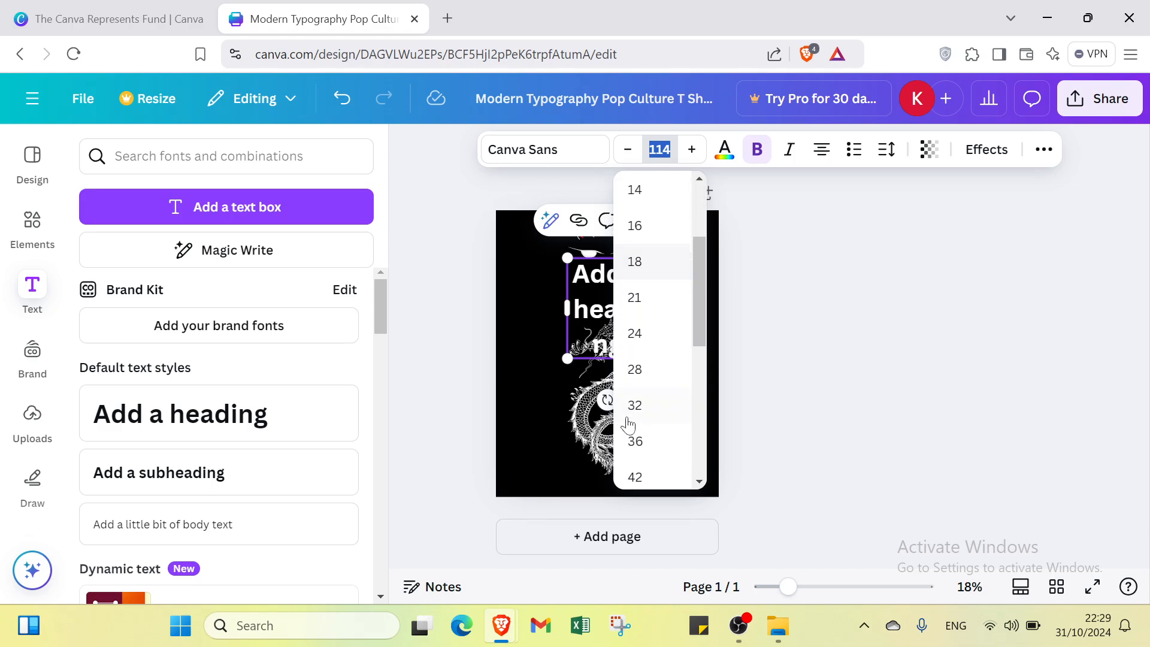
{"action": "scroll", "coordinate": [630, 423], "scroll_direction": "down", "scroll_amount": 3}
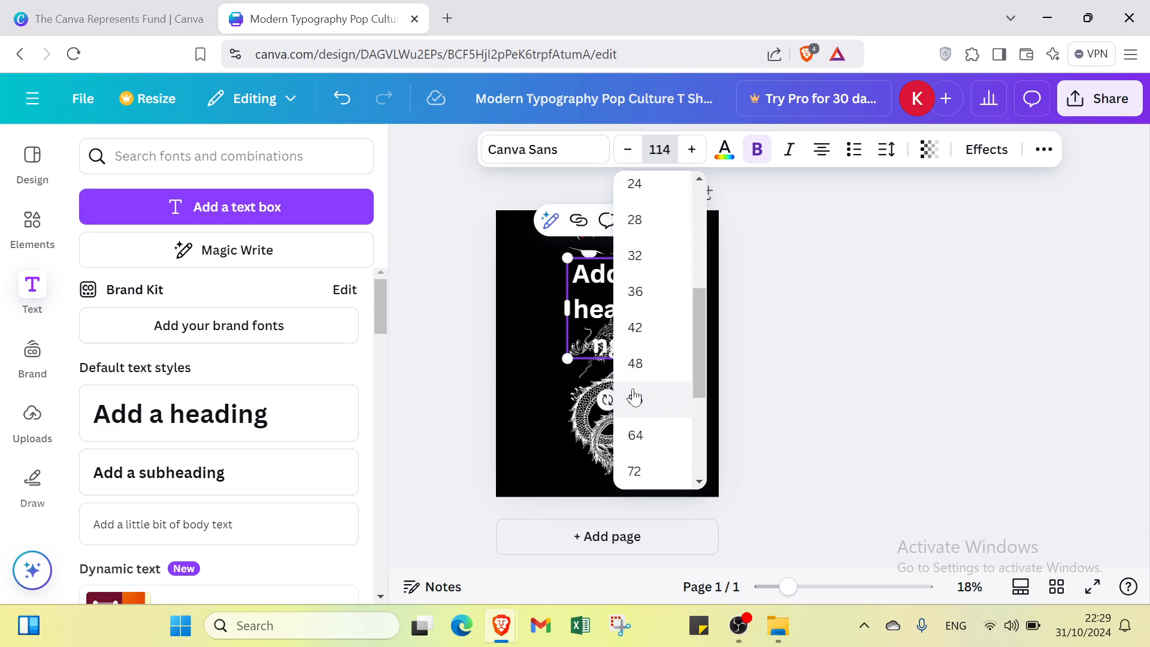
{"action": "left_click", "coordinate": [634, 398]}
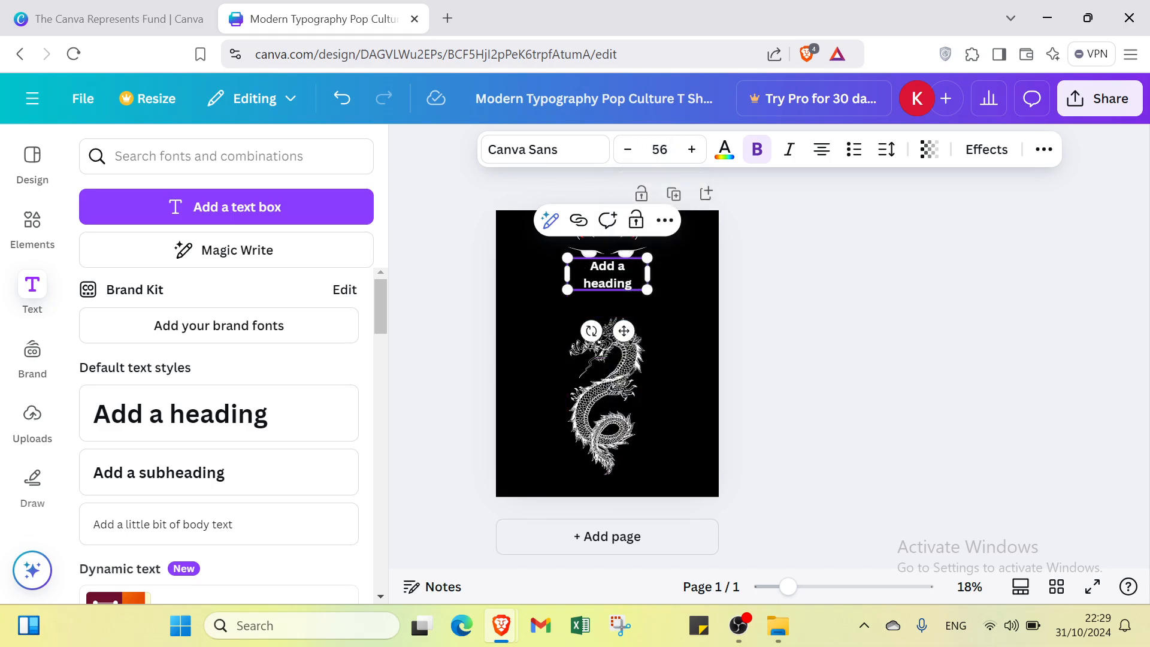
Step: Move the heading slightly down below the eyes graphic and replace its text with "Dragon fire"
{"action": "left_click", "coordinate": [559, 308]}
{"action": "left_click_drag", "start_coordinate": [587, 276], "coordinate": [584, 289]}
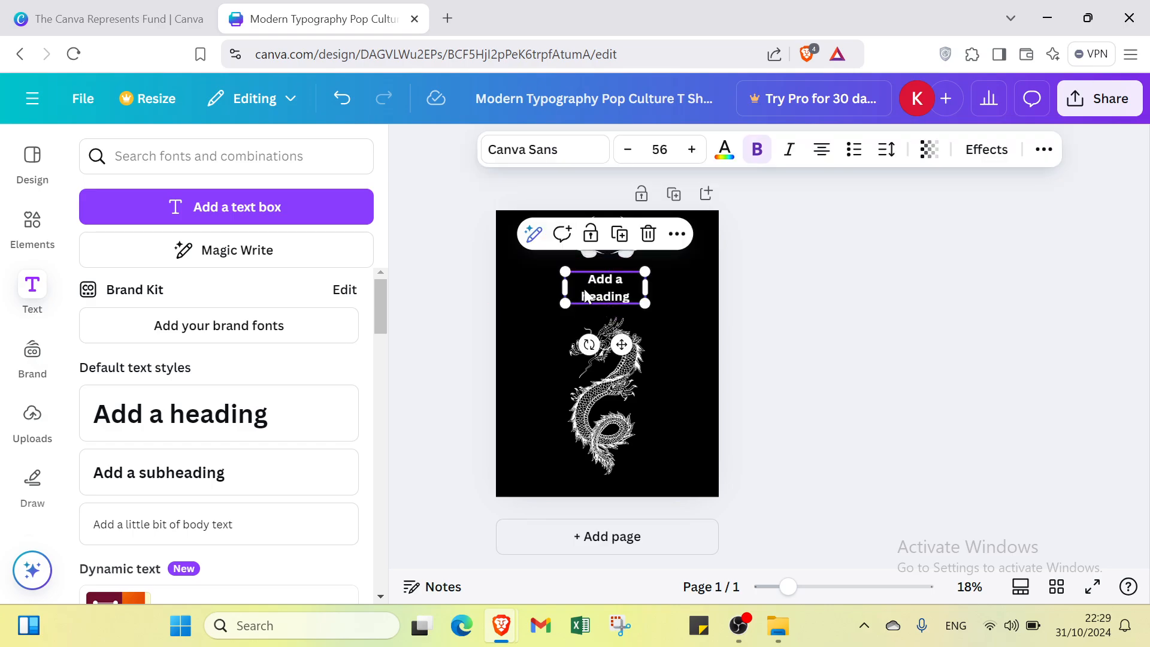
{"action": "double_click", "coordinate": [584, 289]}
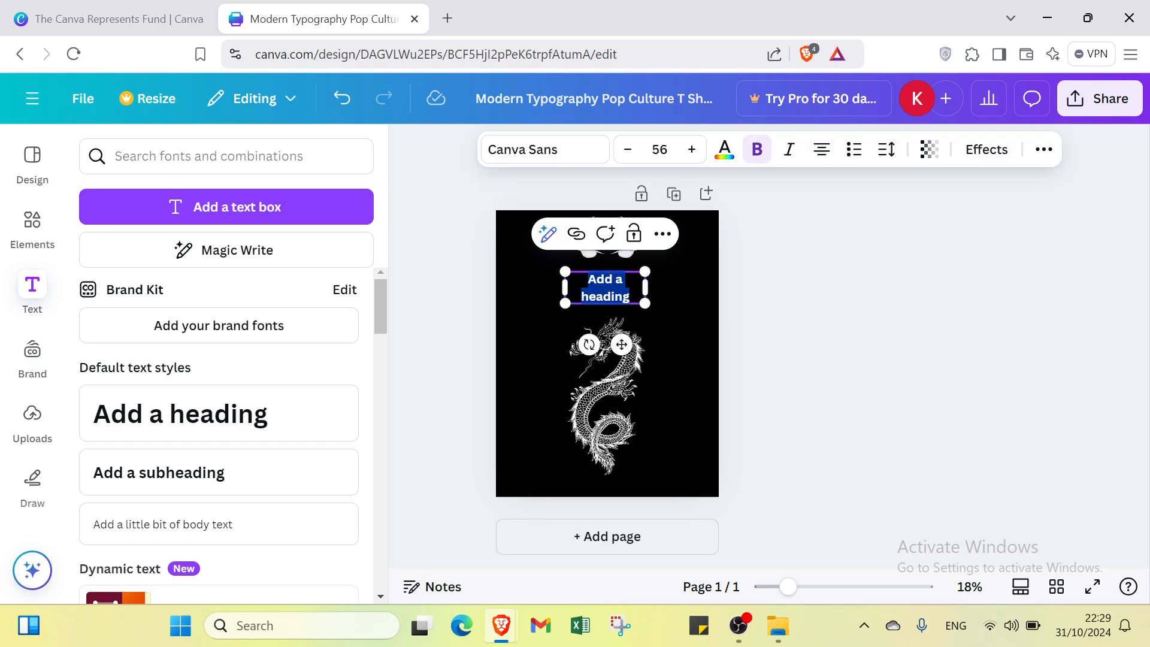
{"action": "key", "text": "BackSpace"}
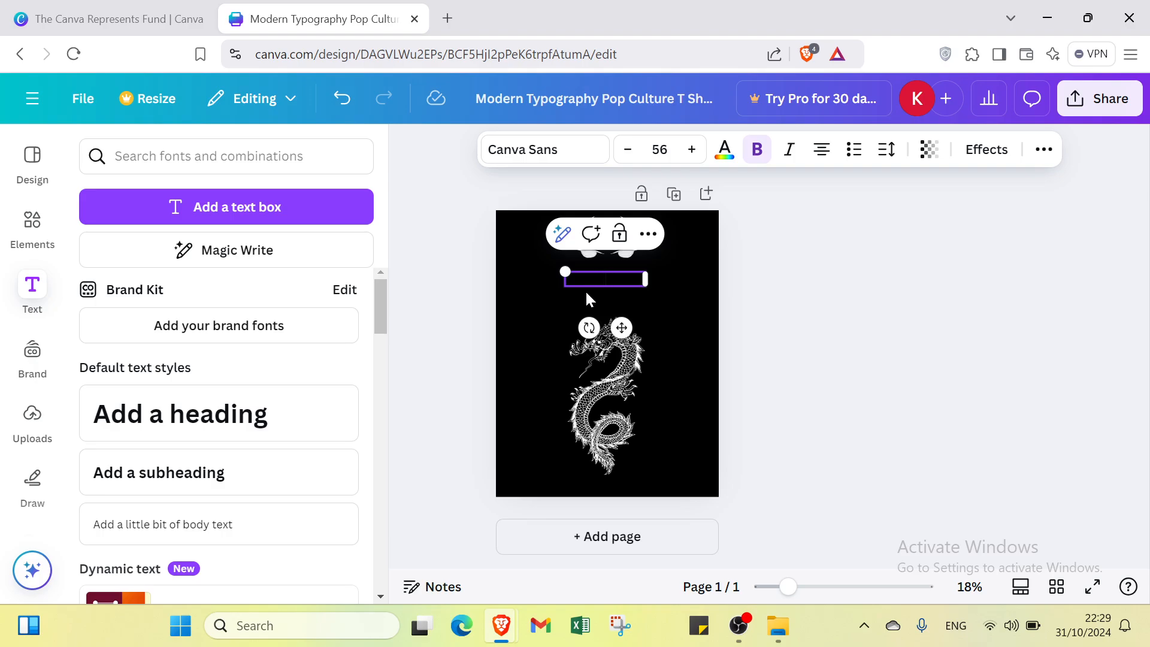
{"action": "type", "text": "Dragon fire"}
{"action": "left_click", "coordinate": [525, 368]}
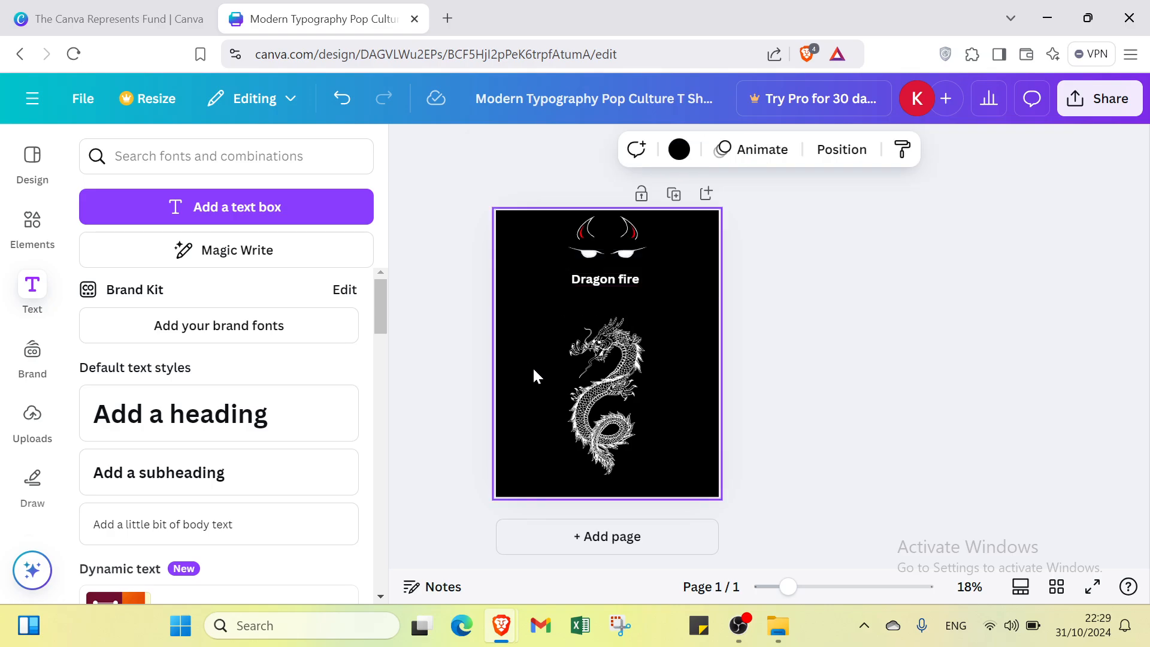
Step: Review the brand kit sections and the options for uploading files, leaving the file picker without choosing anything
{"action": "left_click", "coordinate": [21, 371]}
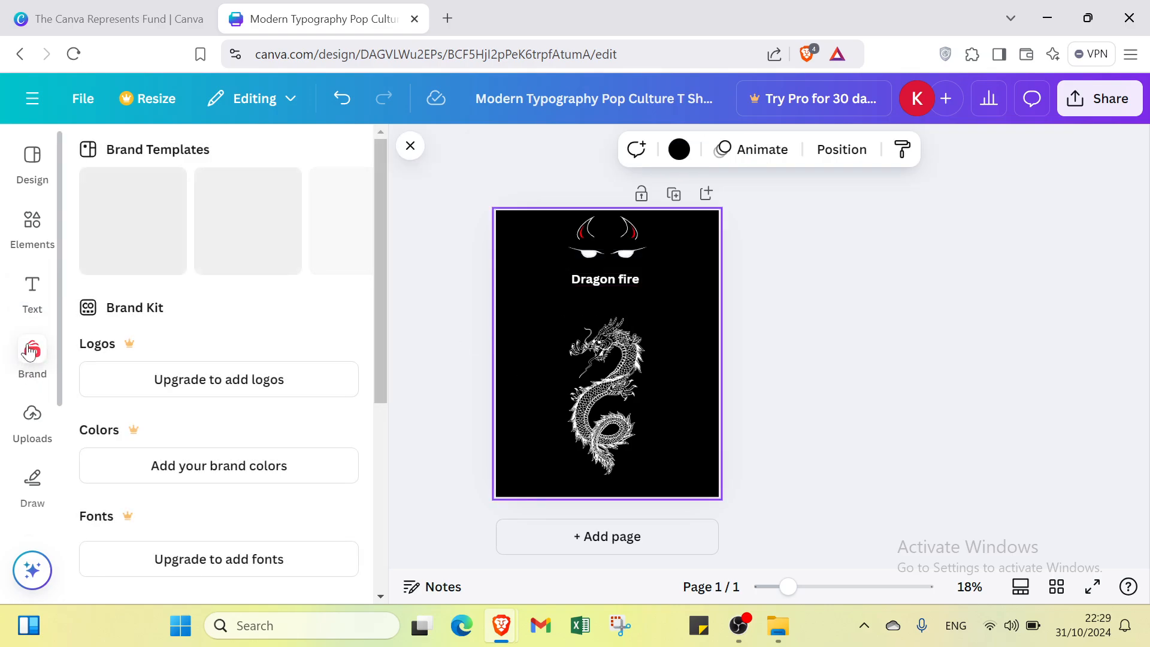
{"action": "scroll", "coordinate": [96, 368], "scroll_direction": "down", "scroll_amount": 3}
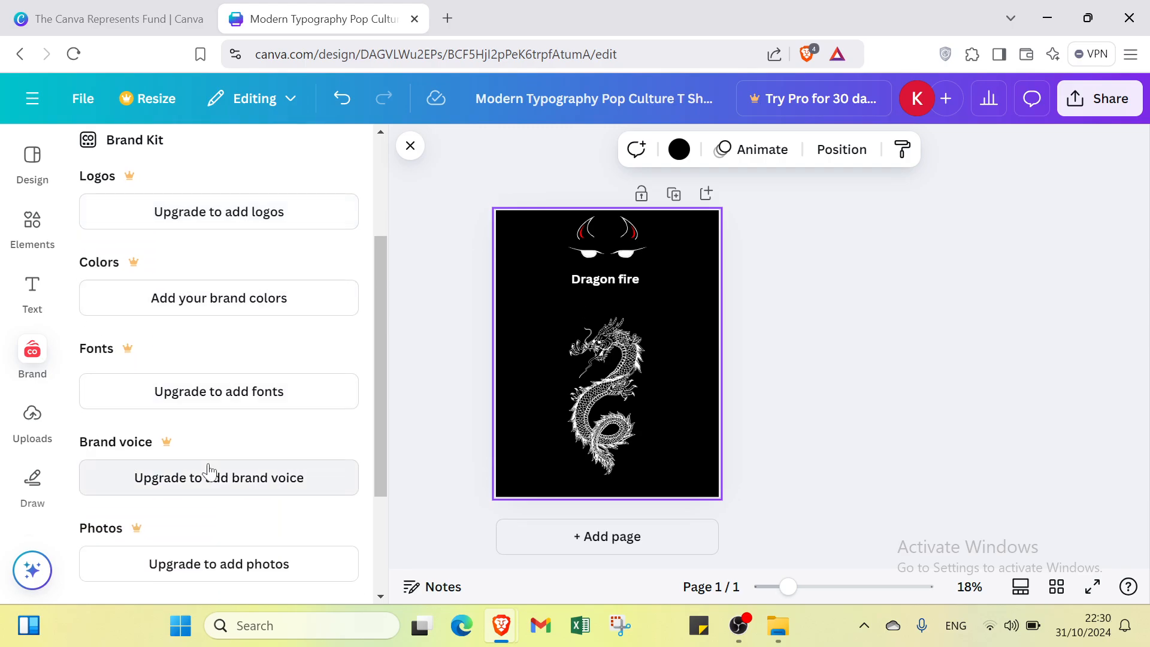
{"action": "scroll", "coordinate": [134, 491], "scroll_direction": "down", "scroll_amount": 3}
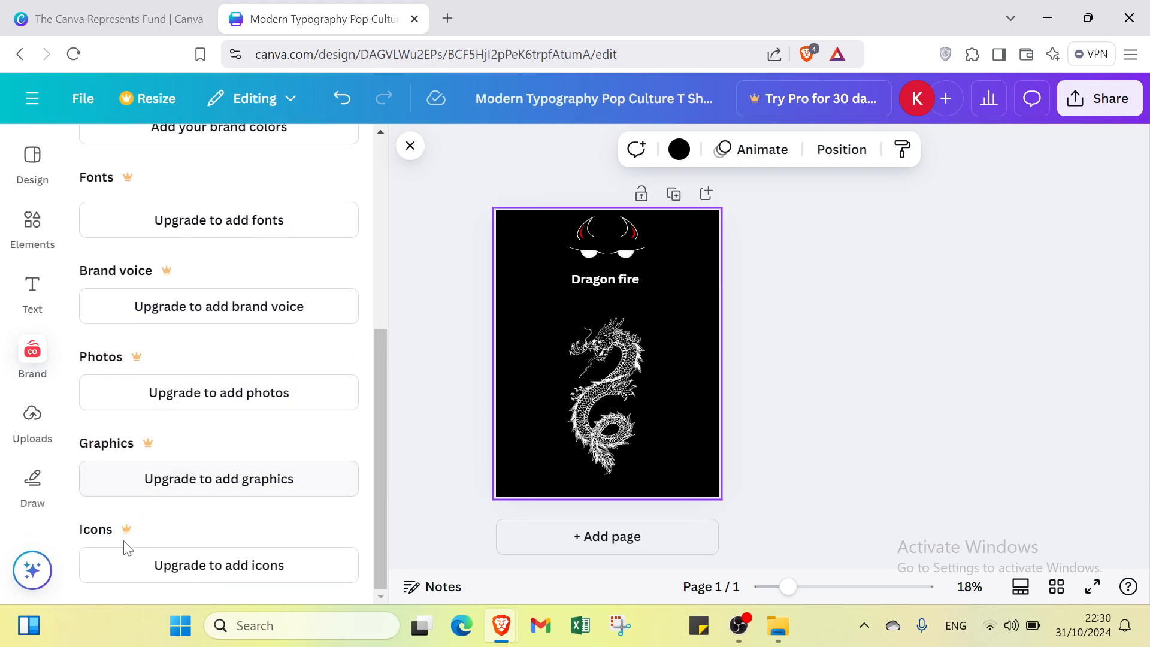
{"action": "scroll", "coordinate": [129, 480], "scroll_direction": "up", "scroll_amount": 5}
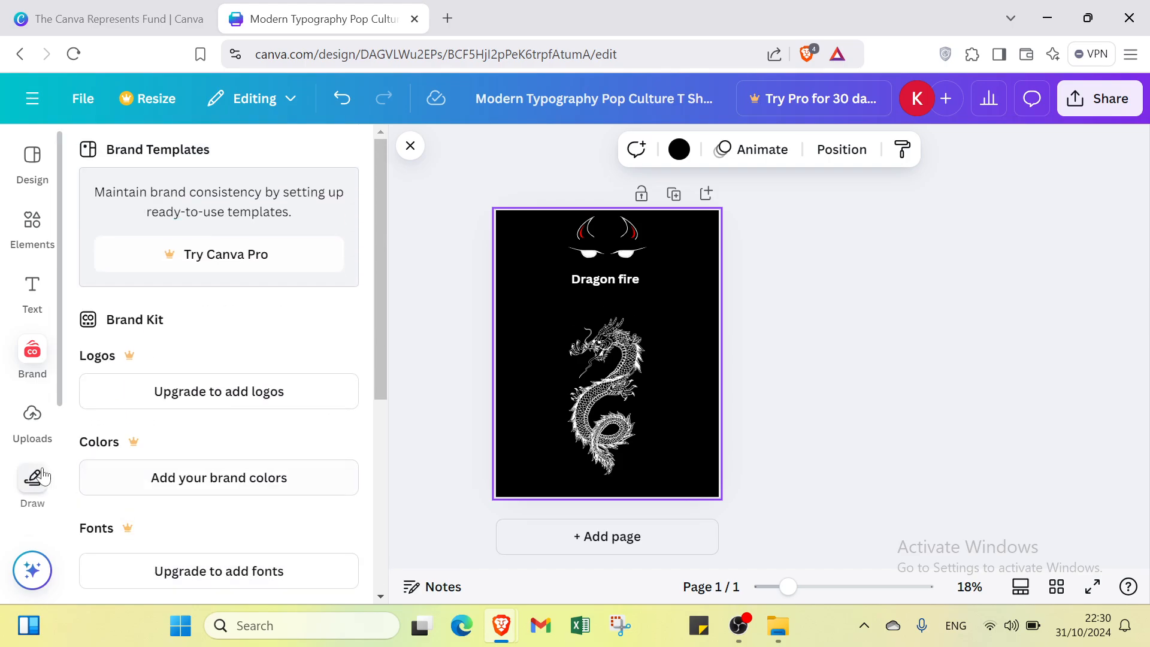
{"action": "left_click", "coordinate": [32, 420]}
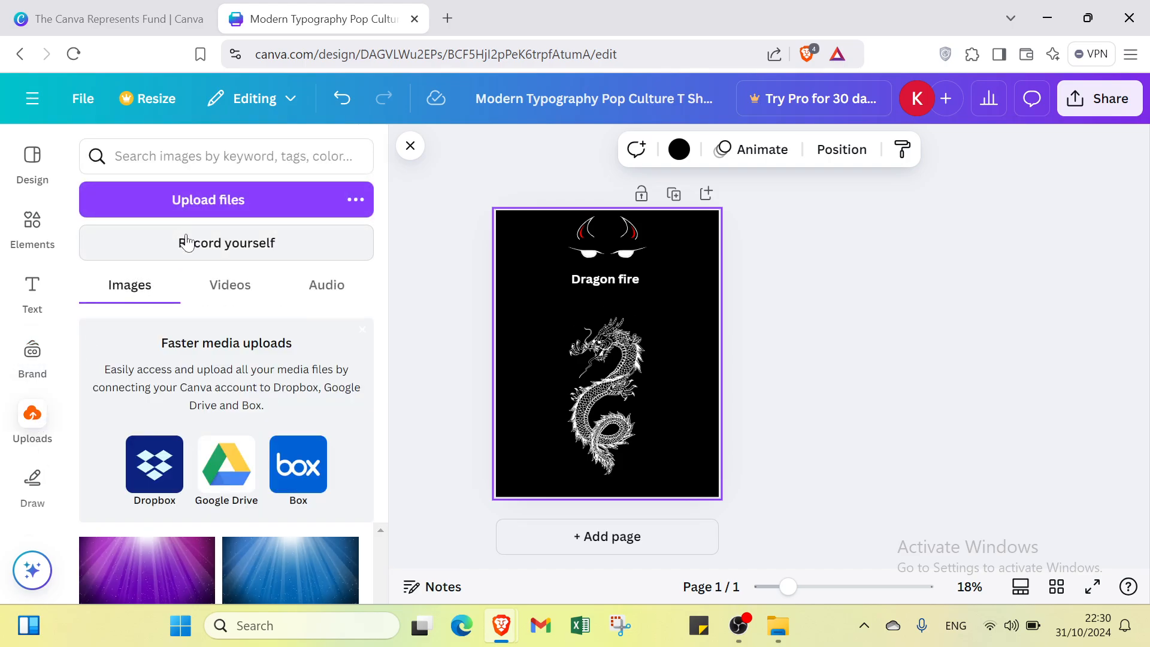
{"action": "left_click", "coordinate": [201, 200]}
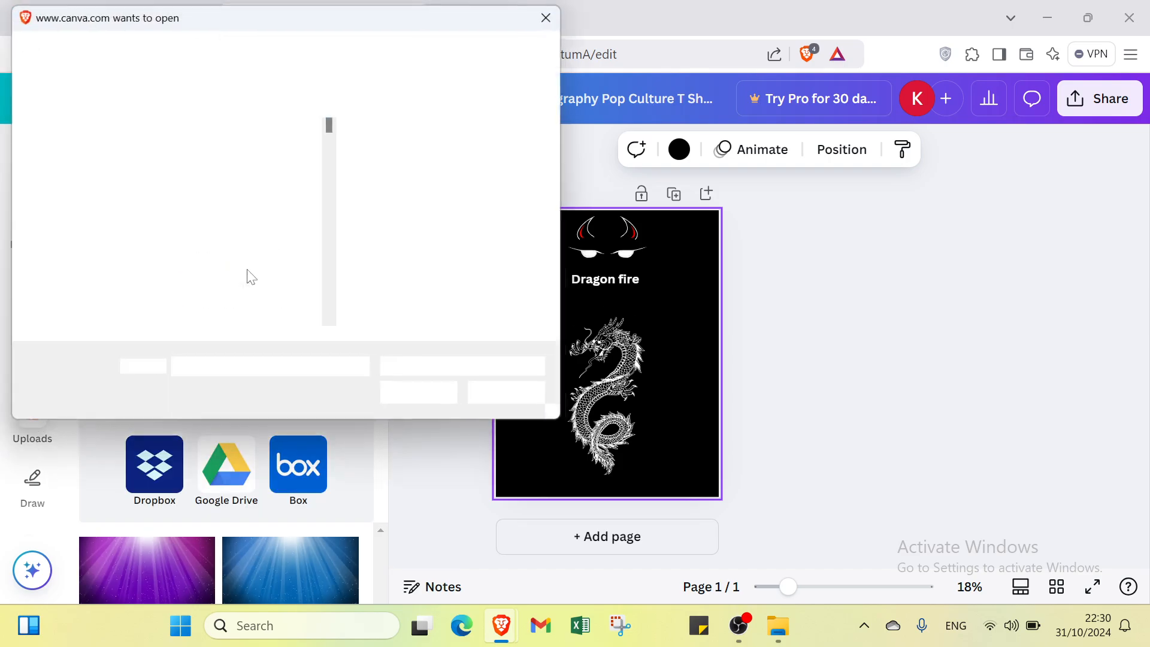
{"action": "left_click", "coordinate": [557, 14]}
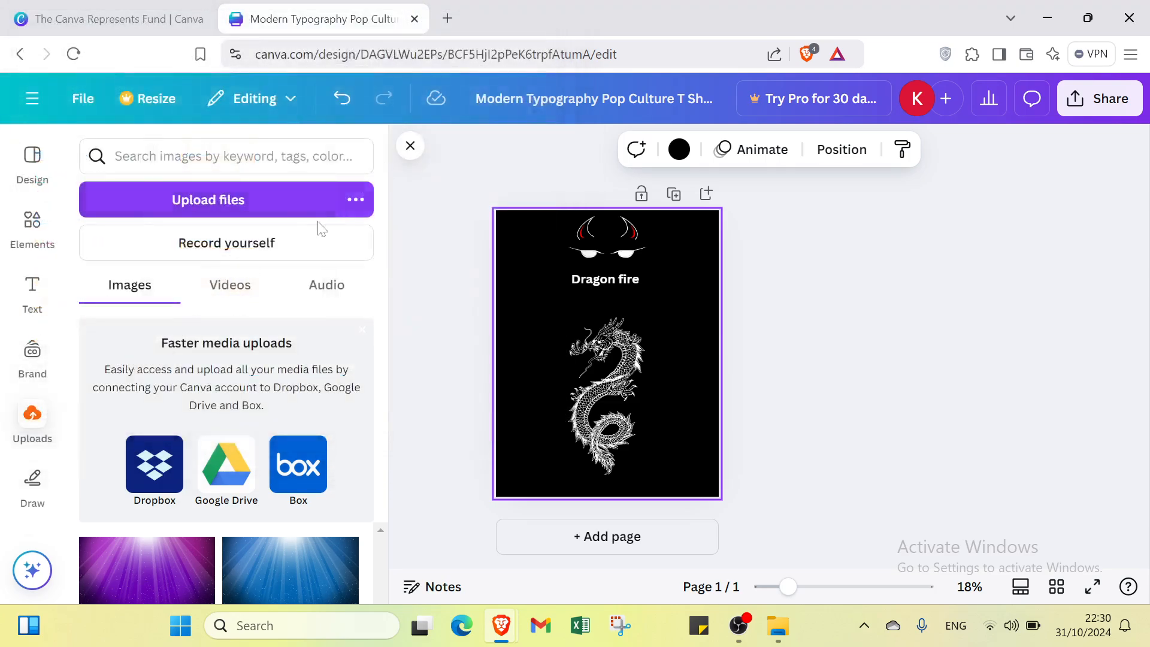
Step: Allow camera and microphone access and record a short camera clip over the design with the OBS Virtual Camera
{"action": "left_click", "coordinate": [266, 245]}
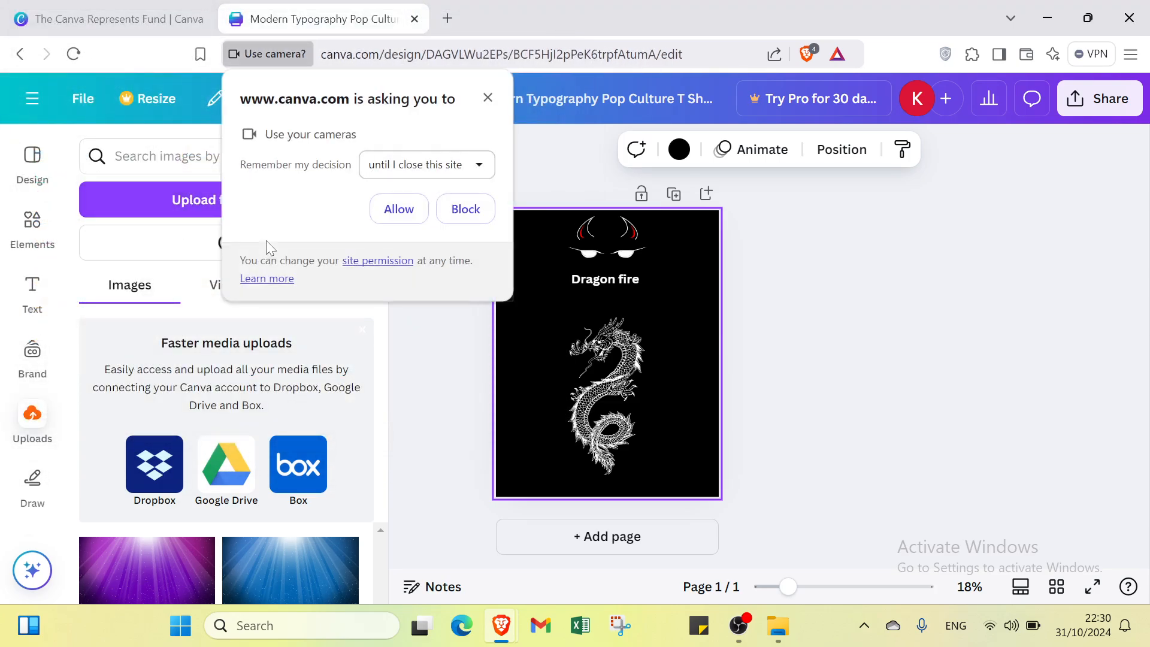
{"action": "left_click", "coordinate": [385, 210]}
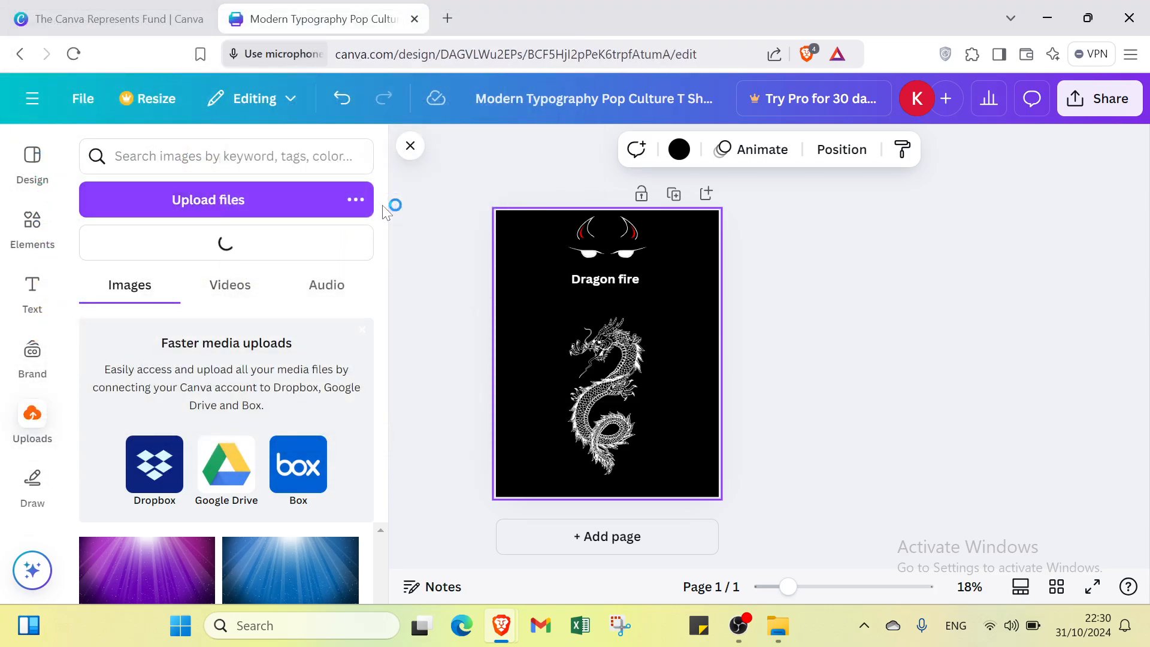
{"action": "left_click", "coordinate": [384, 211]}
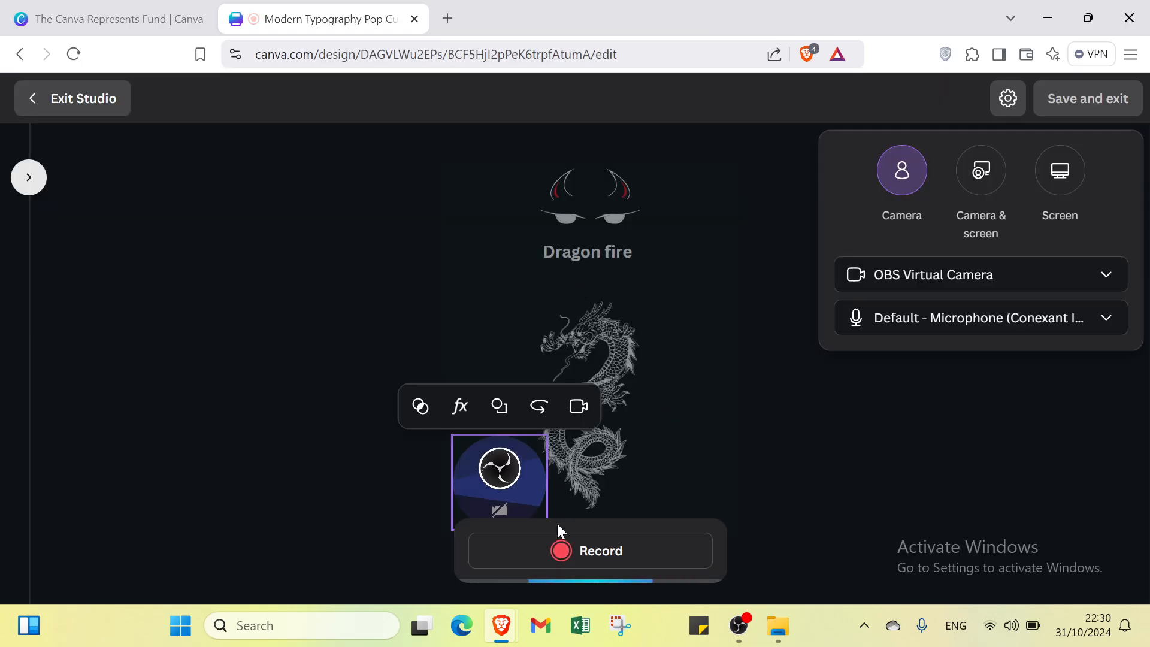
{"action": "left_click", "coordinate": [564, 555]}
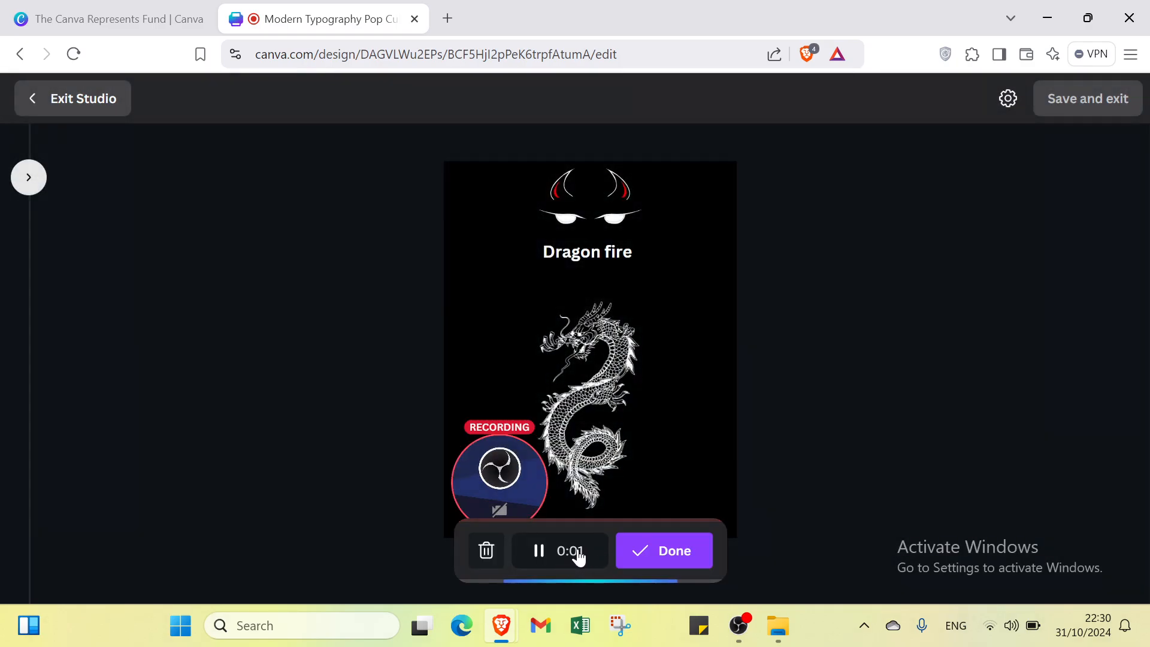
{"action": "left_click", "coordinate": [658, 559]}
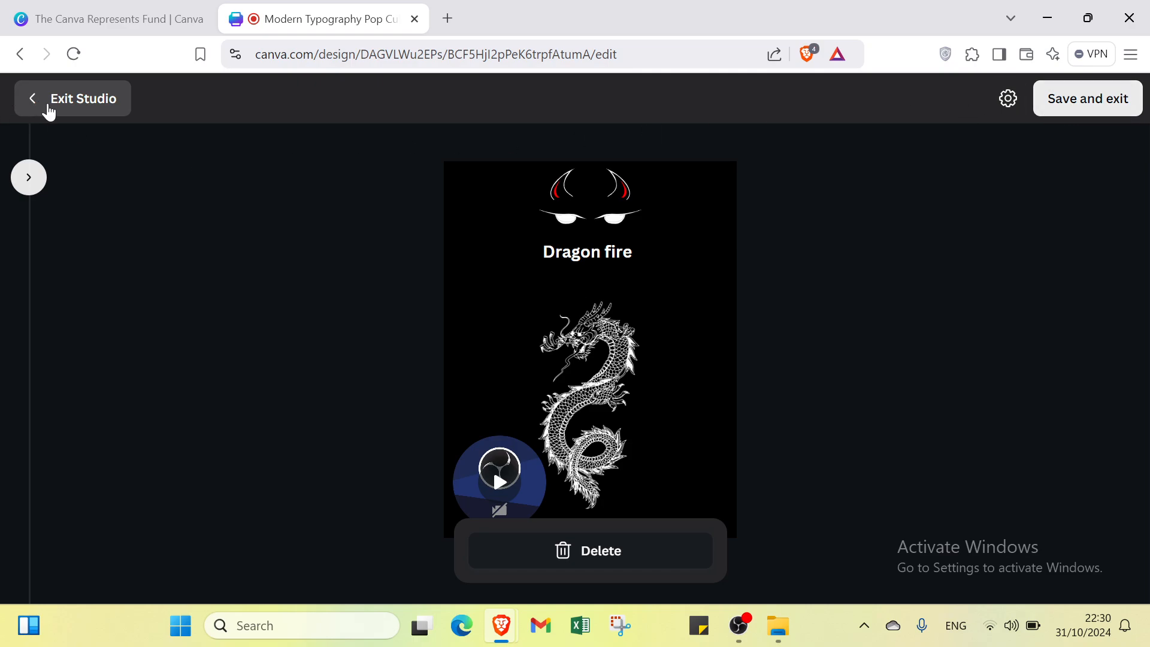
Step: Delete the recorded camera clip and exit the recording studio
{"action": "left_click", "coordinate": [610, 550]}
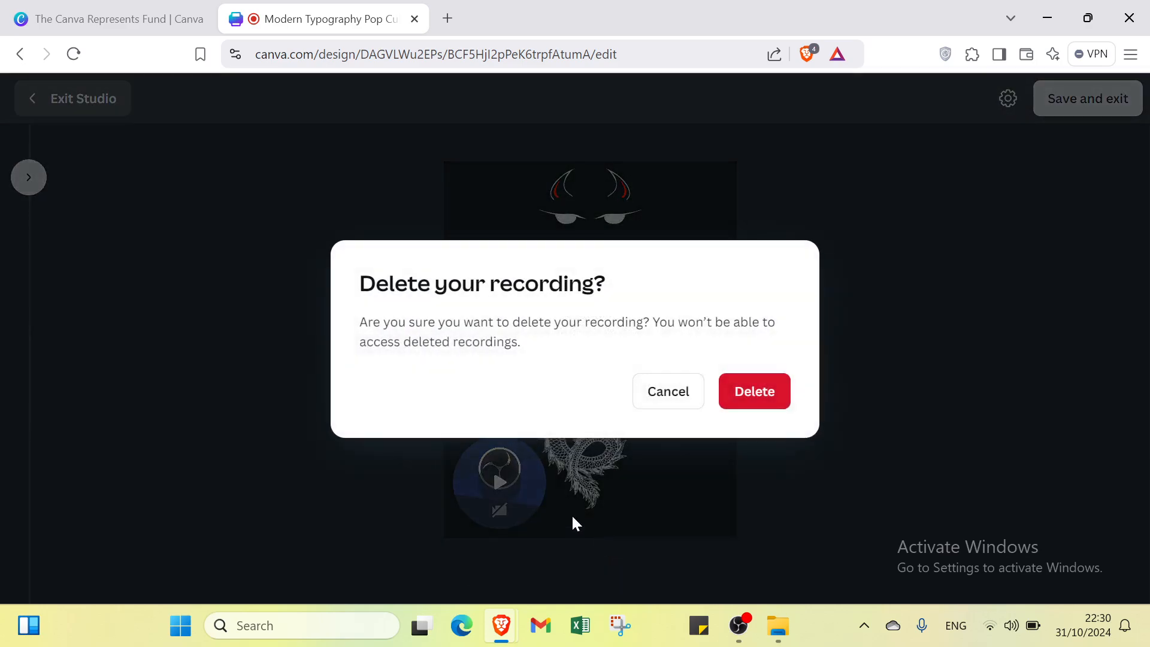
{"action": "left_click", "coordinate": [756, 395]}
{"action": "left_click", "coordinate": [22, 98]}
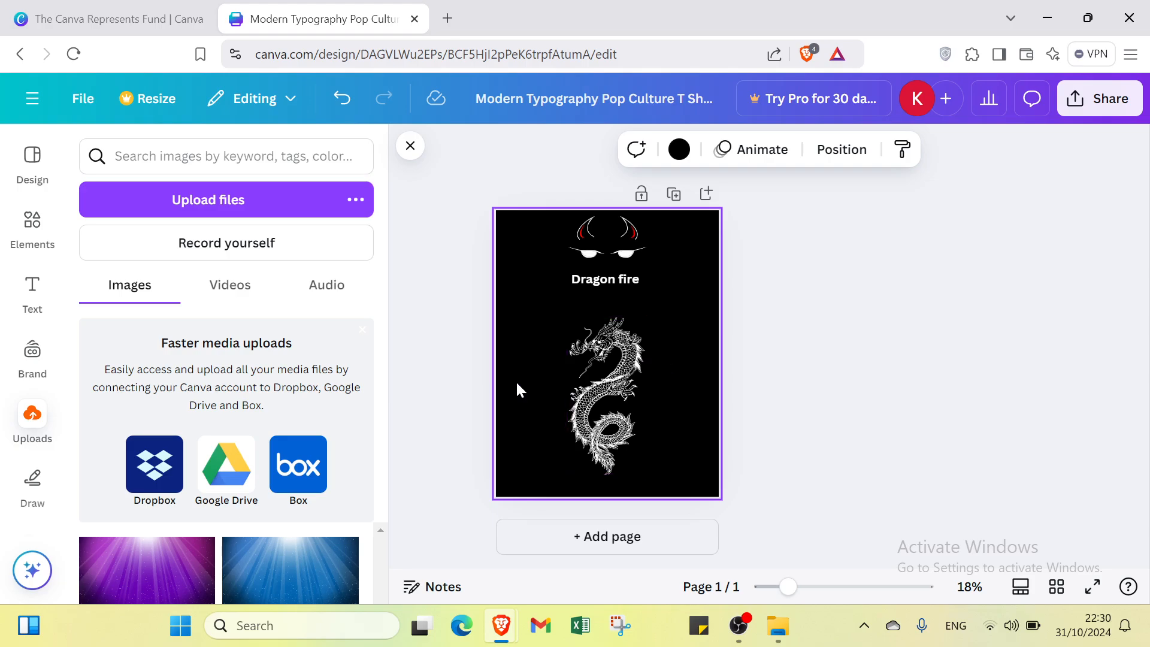
Step: Enlarge the white dragon from its upper-left corner so that it reaches closer to the "Dragon fire" heading
{"action": "left_click", "coordinate": [567, 354]}
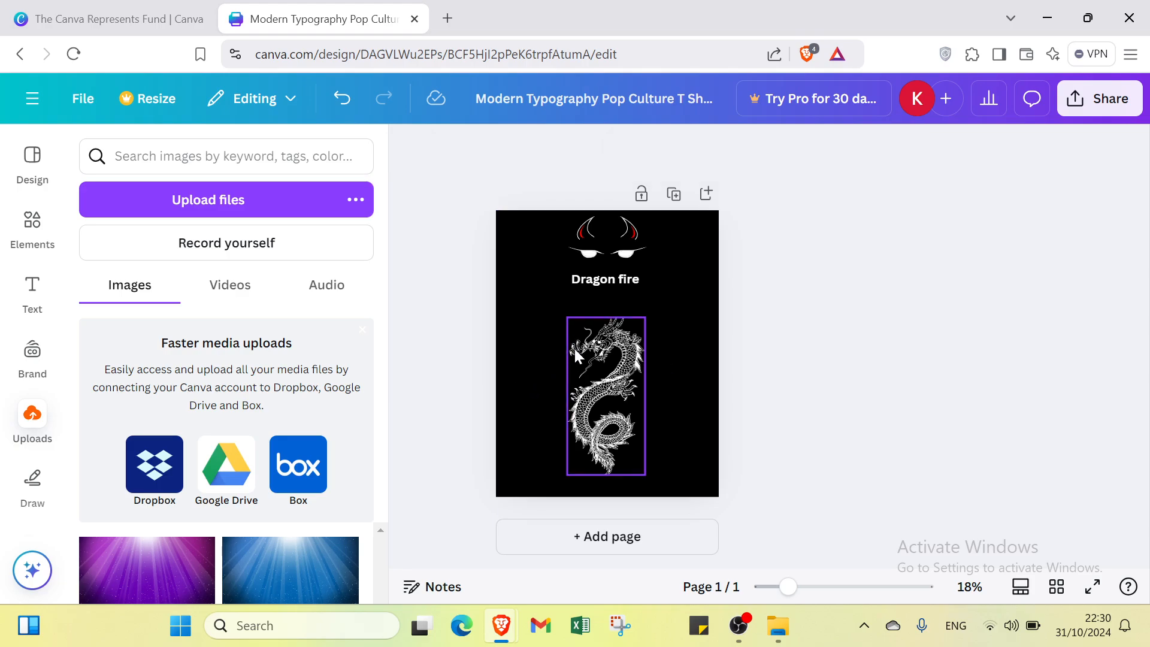
{"action": "left_click", "coordinate": [576, 356]}
{"action": "left_click_drag", "start_coordinate": [563, 312], "coordinate": [549, 294]}
{"action": "left_click", "coordinate": [548, 293]}
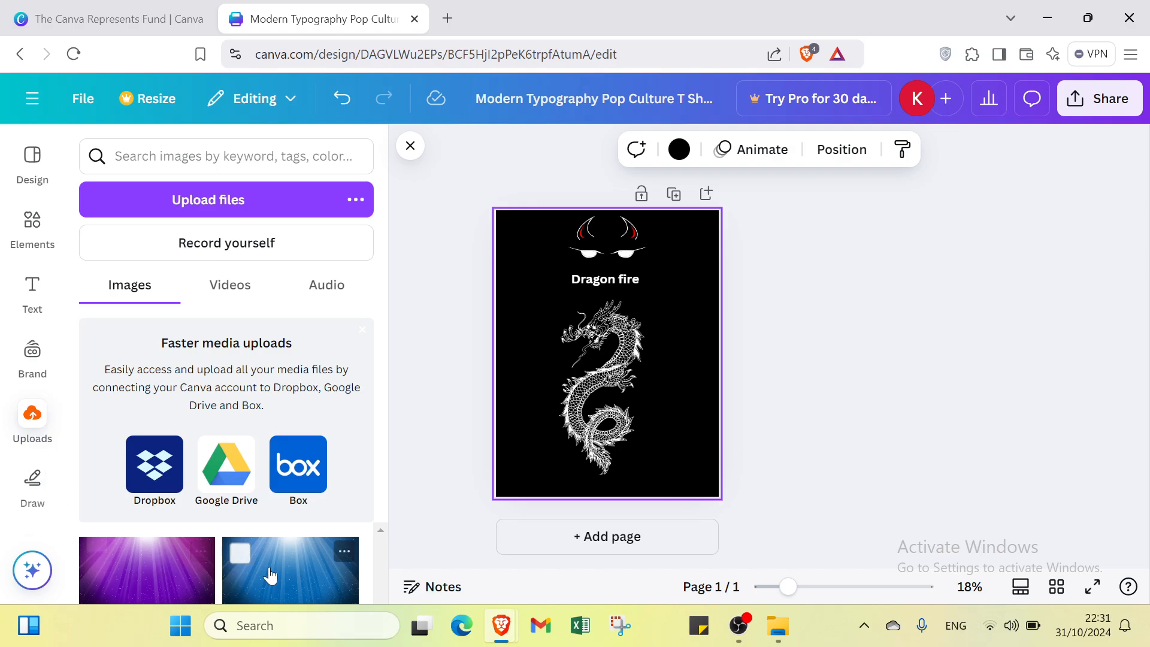
Step: Draw a freehand outline of a raised hand and arm to the left of the dragon with the marker in white
{"action": "left_click", "coordinate": [42, 479]}
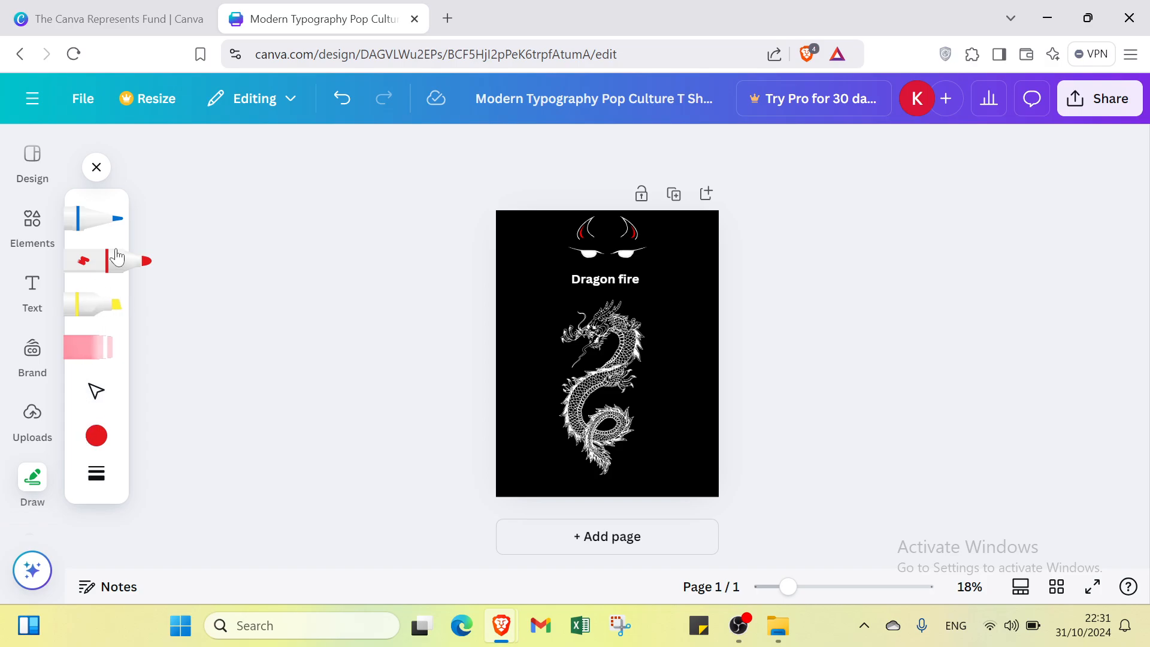
{"action": "left_click", "coordinate": [109, 441]}
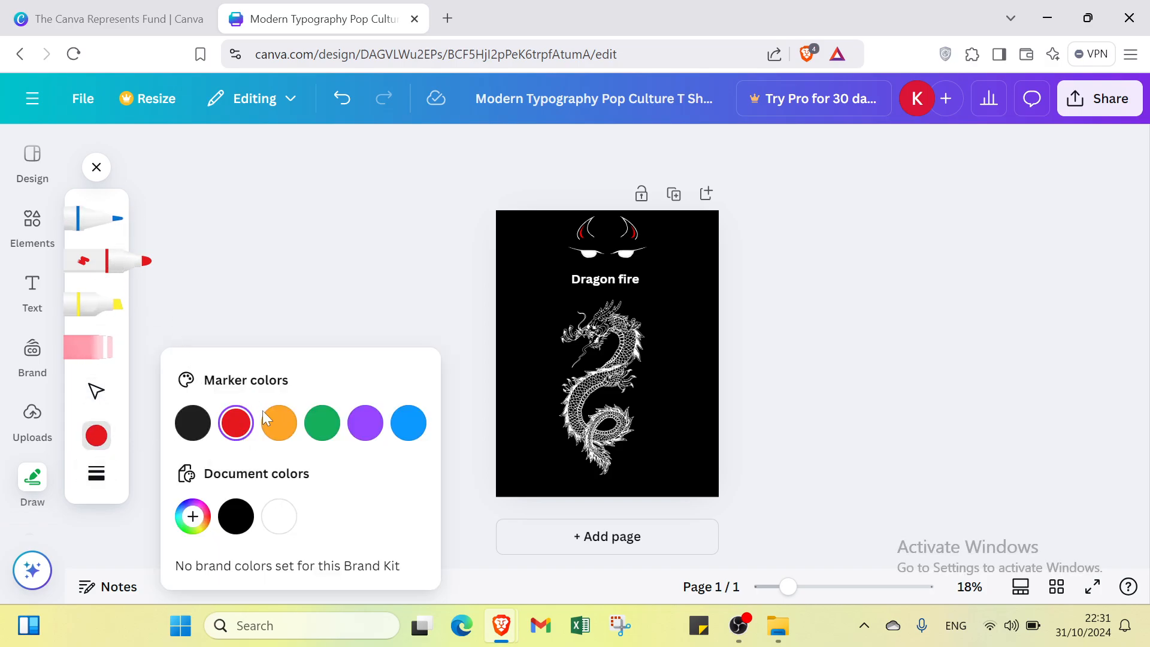
{"action": "left_click", "coordinate": [270, 517]}
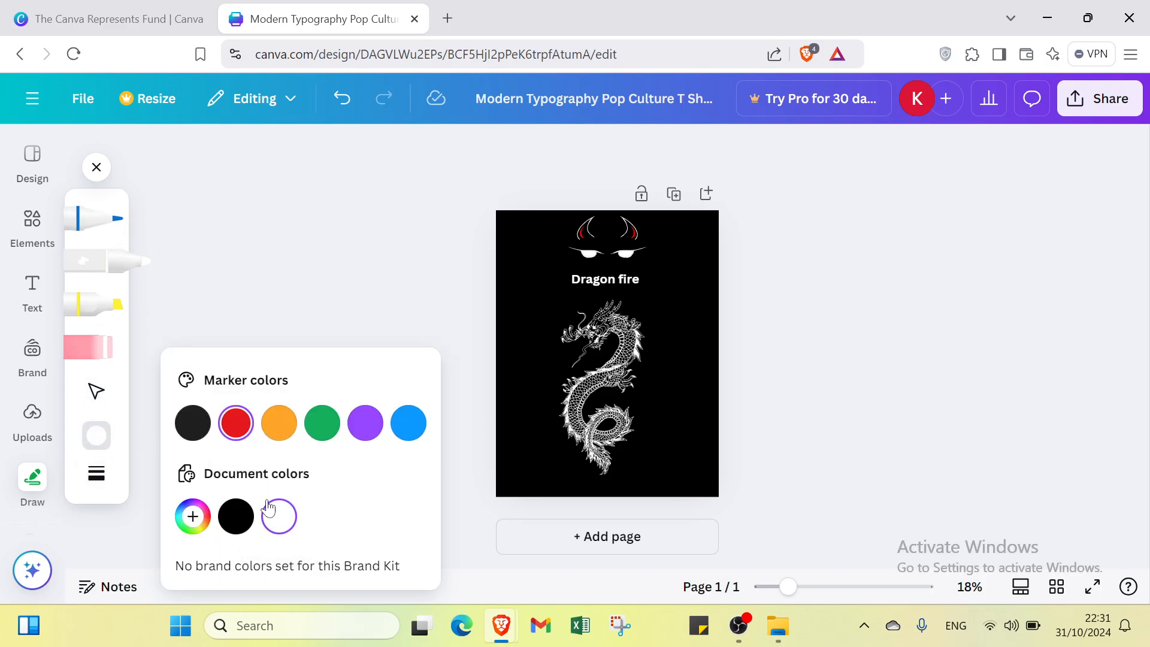
{"action": "left_click", "coordinate": [133, 273]}
{"action": "left_click", "coordinate": [530, 269]}
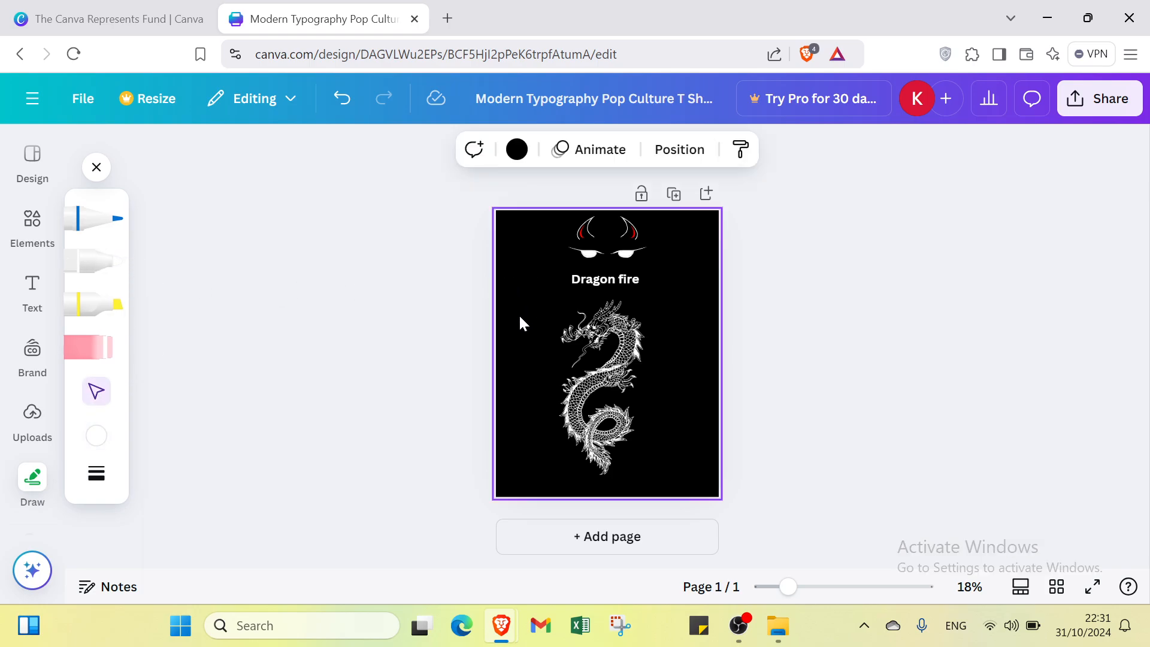
{"action": "left_click", "coordinate": [86, 262]}
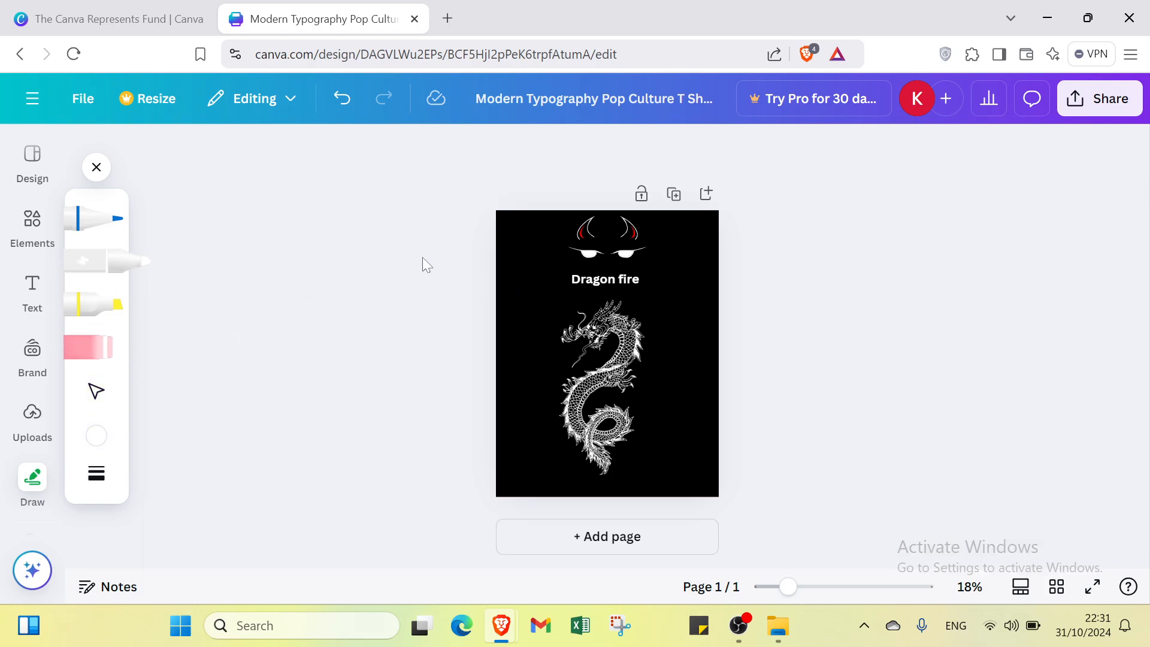
{"action": "mouse_move", "coordinate": [517, 249]}
{"action": "left_mouse_down"}
{"action": "mouse_move", "coordinate": [513, 299]}
{"action": "mouse_move", "coordinate": [524, 263]}
{"action": "mouse_move", "coordinate": [529, 318]}
{"action": "mouse_move", "coordinate": [559, 219]}
{"action": "left_mouse_up"}
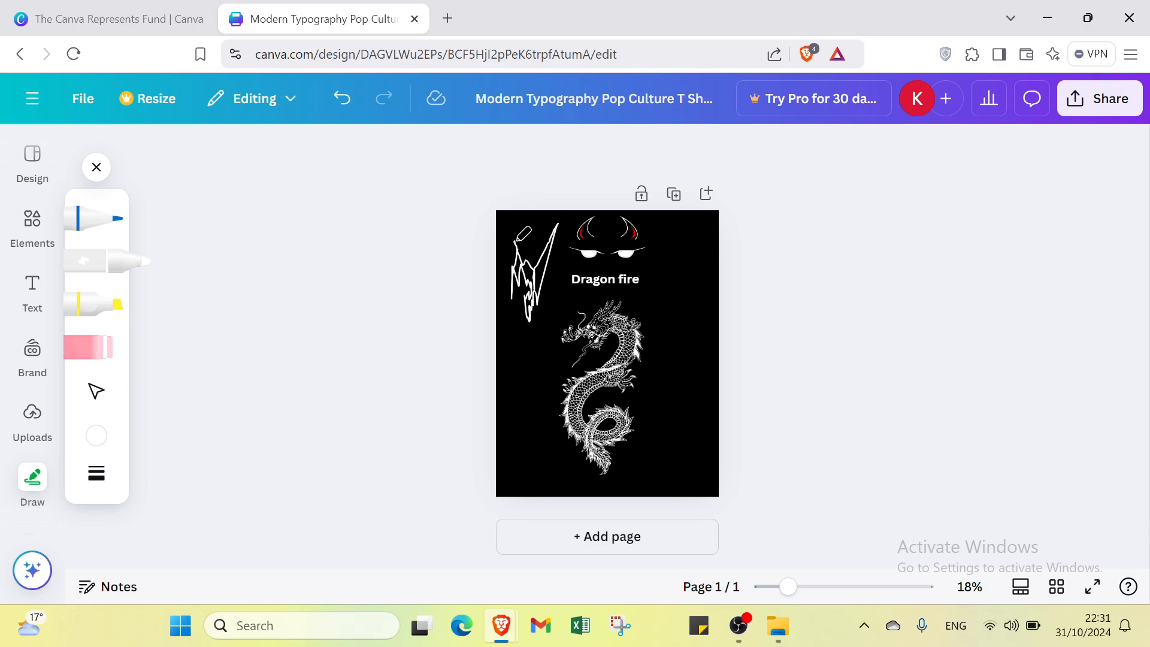
{"action": "mouse_move", "coordinate": [514, 328]}
{"action": "left_mouse_down"}
{"action": "mouse_move", "coordinate": [522, 435]}
{"action": "mouse_move", "coordinate": [553, 411]}
{"action": "mouse_move", "coordinate": [516, 319]}
{"action": "left_mouse_up"}
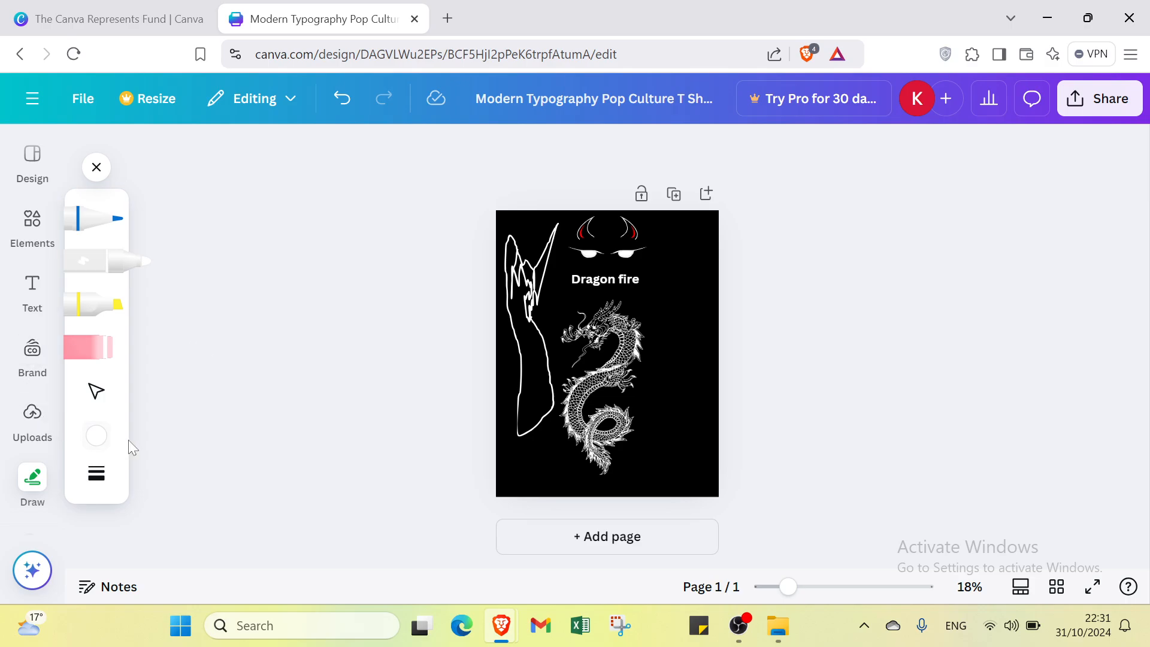
Step: Erase the freehand hand outline and undo the erasing
{"action": "left_click", "coordinate": [102, 359]}
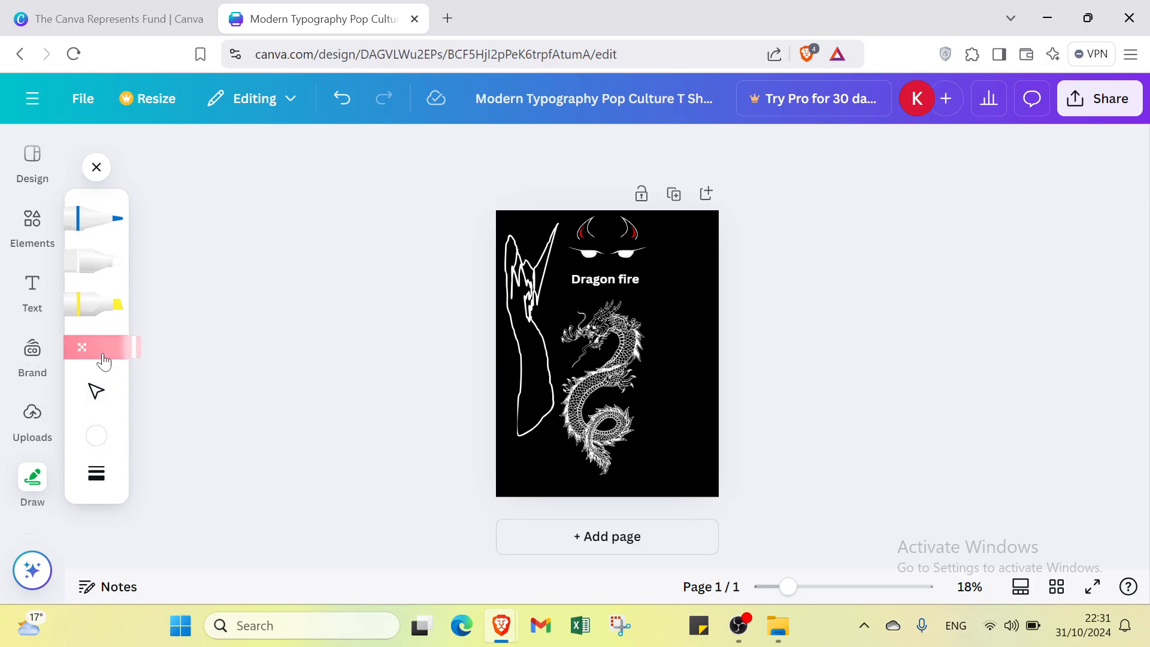
{"action": "left_click_drag", "start_coordinate": [514, 279], "coordinate": [519, 277]}
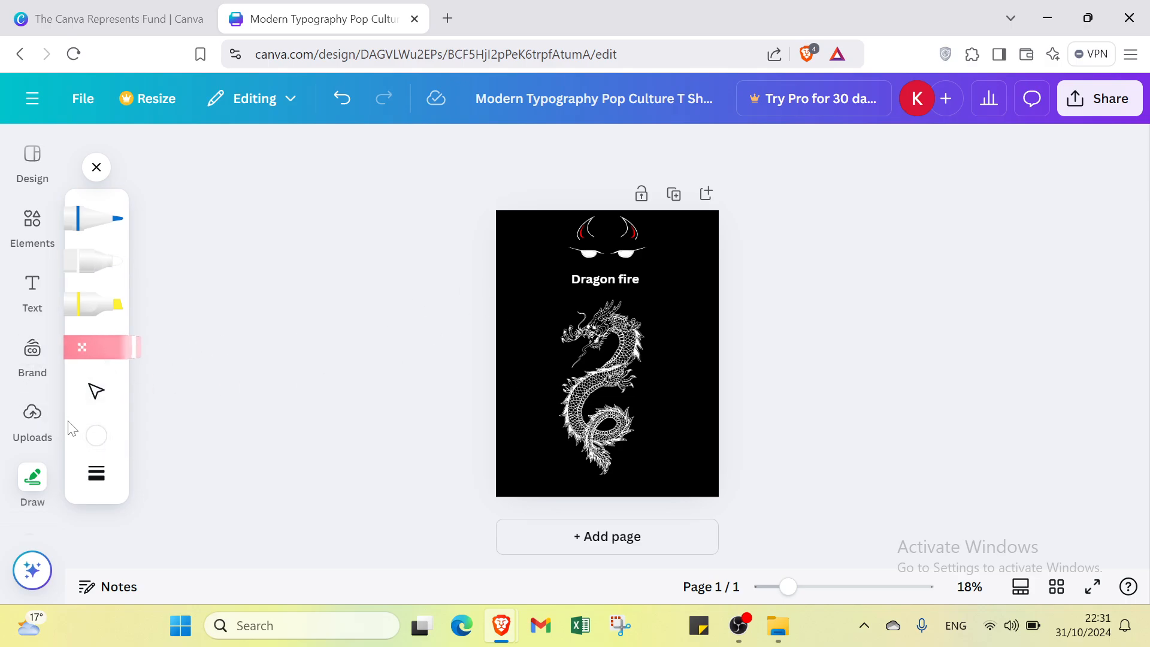
{"action": "left_click", "coordinate": [342, 98]}
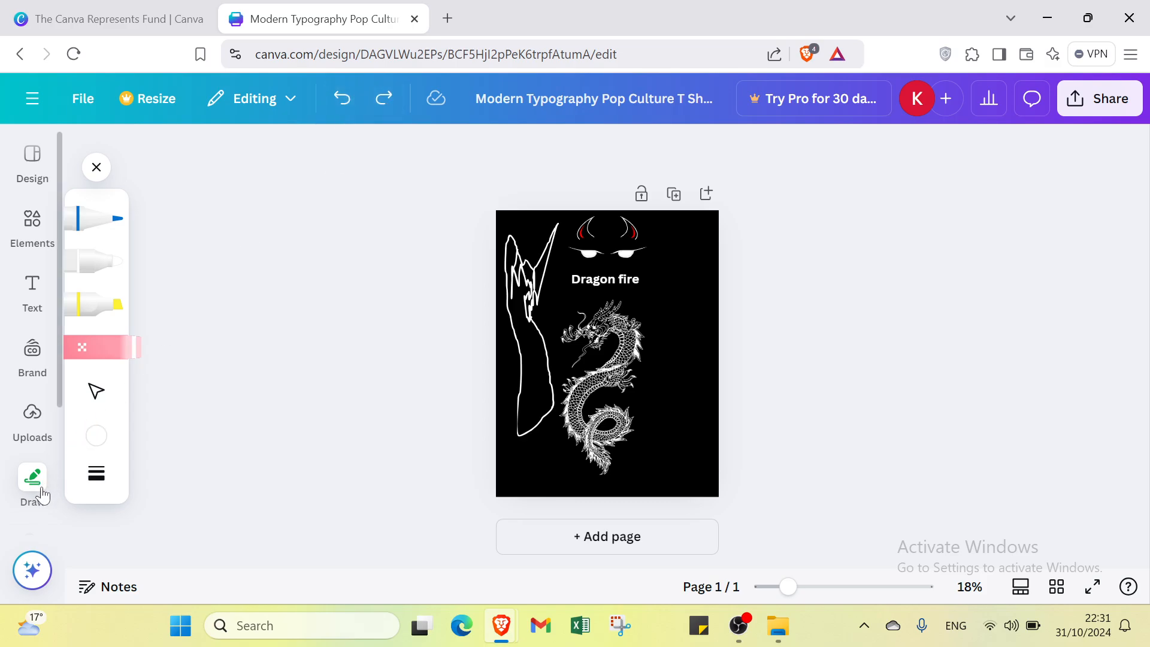
Step: Close the side panel and undo the freehand hand drawing beside the dragon
{"action": "scroll", "coordinate": [36, 480], "scroll_direction": "down", "scroll_amount": 3}
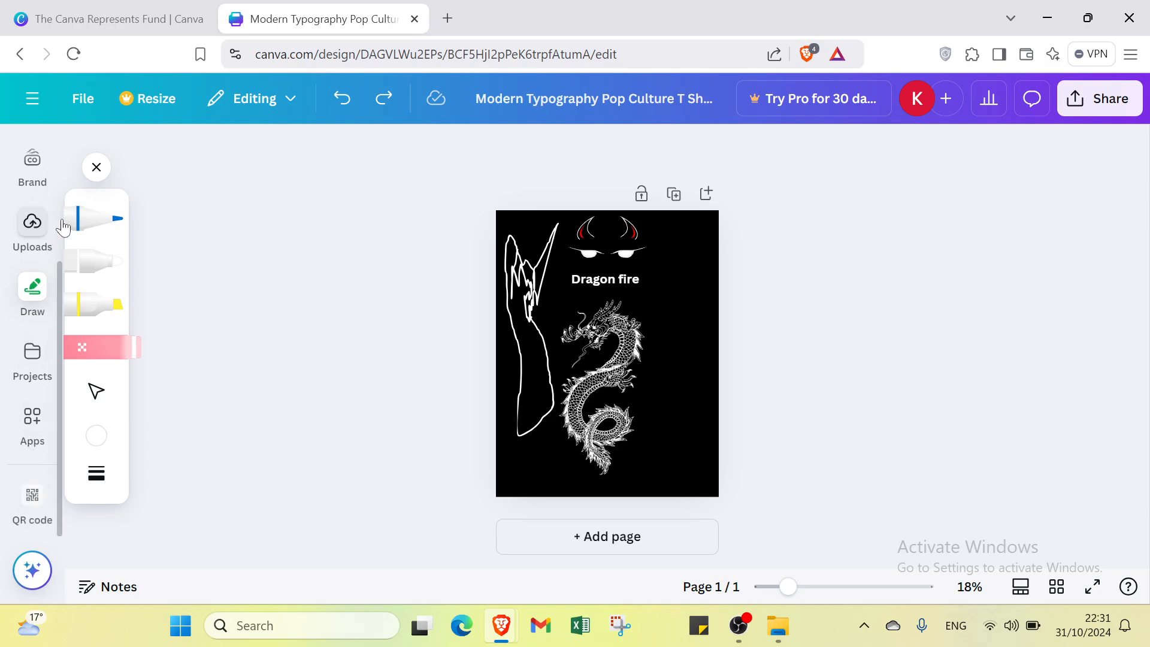
{"action": "left_click", "coordinate": [24, 171]}
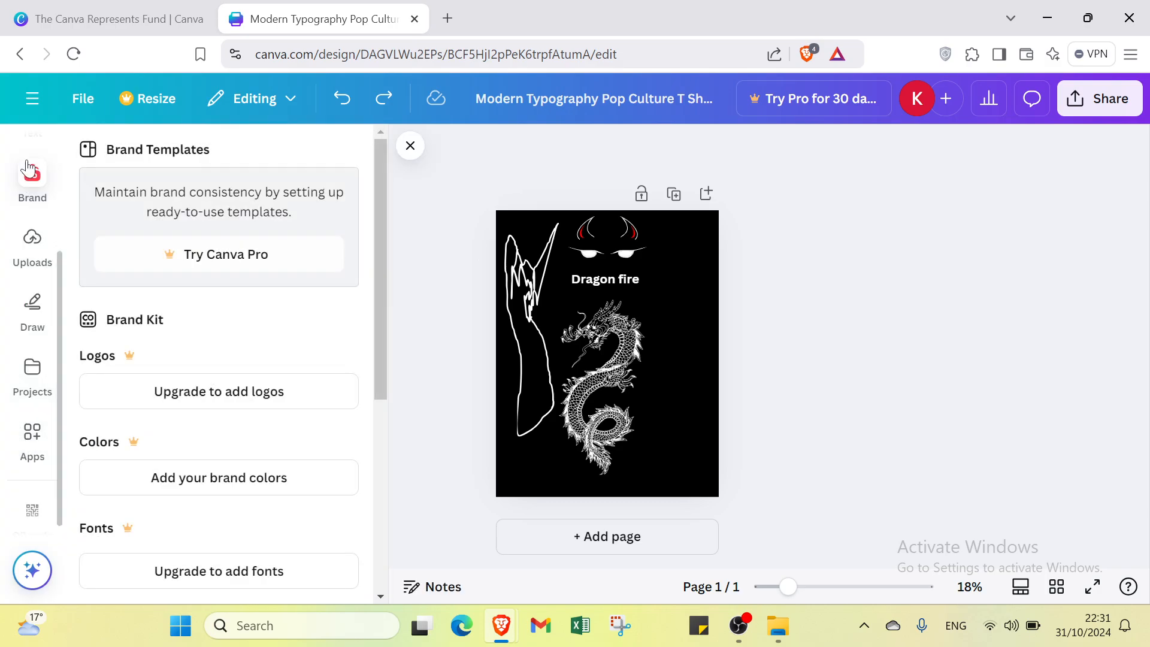
{"action": "scroll", "coordinate": [30, 177], "scroll_direction": "up", "scroll_amount": 3}
{"action": "left_click", "coordinate": [32, 171]}
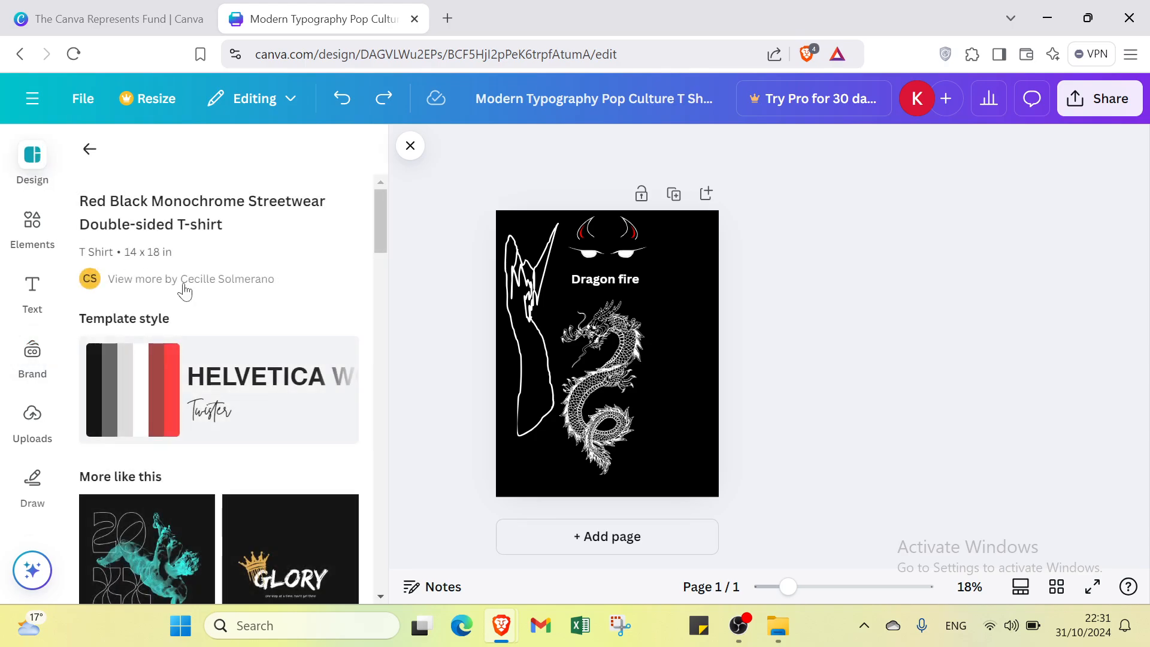
{"action": "left_click", "coordinate": [410, 146]}
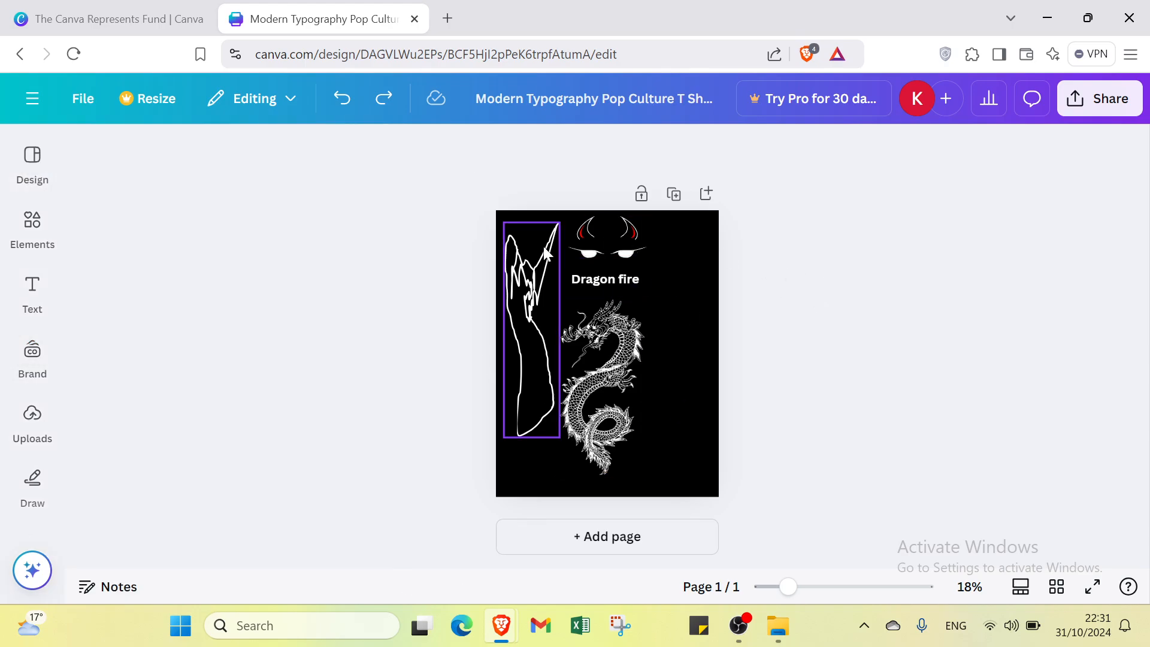
{"action": "left_click", "coordinate": [347, 103]}
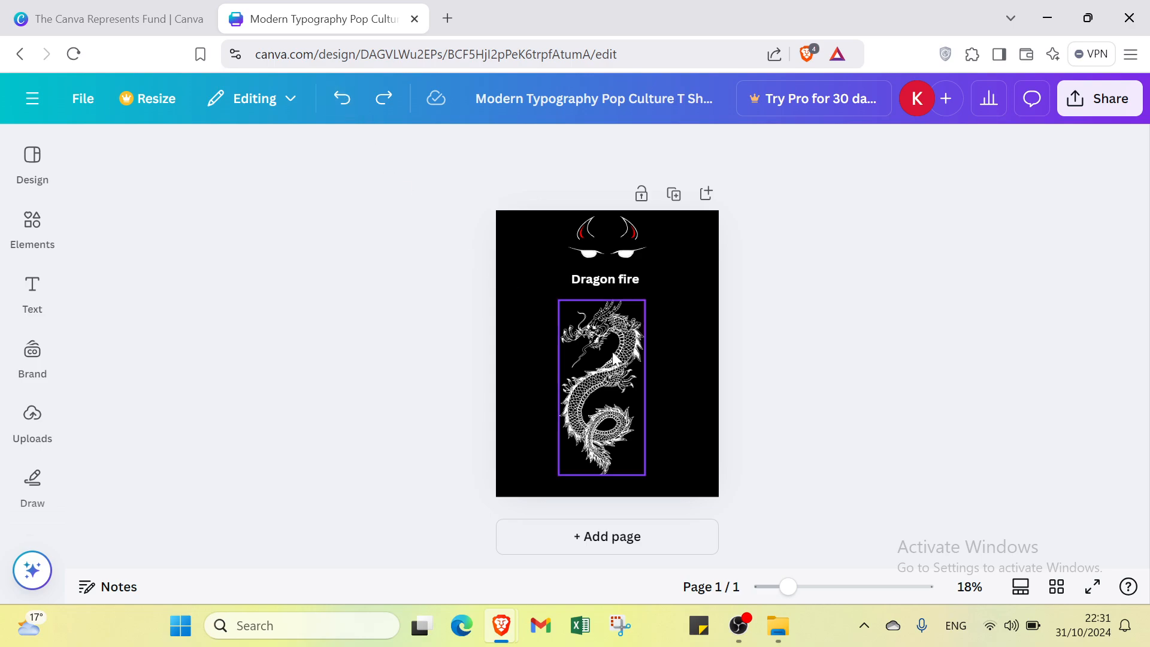
Step: Set the design's collaboration link access to Anyone with the link
{"action": "left_click", "coordinate": [1123, 103]}
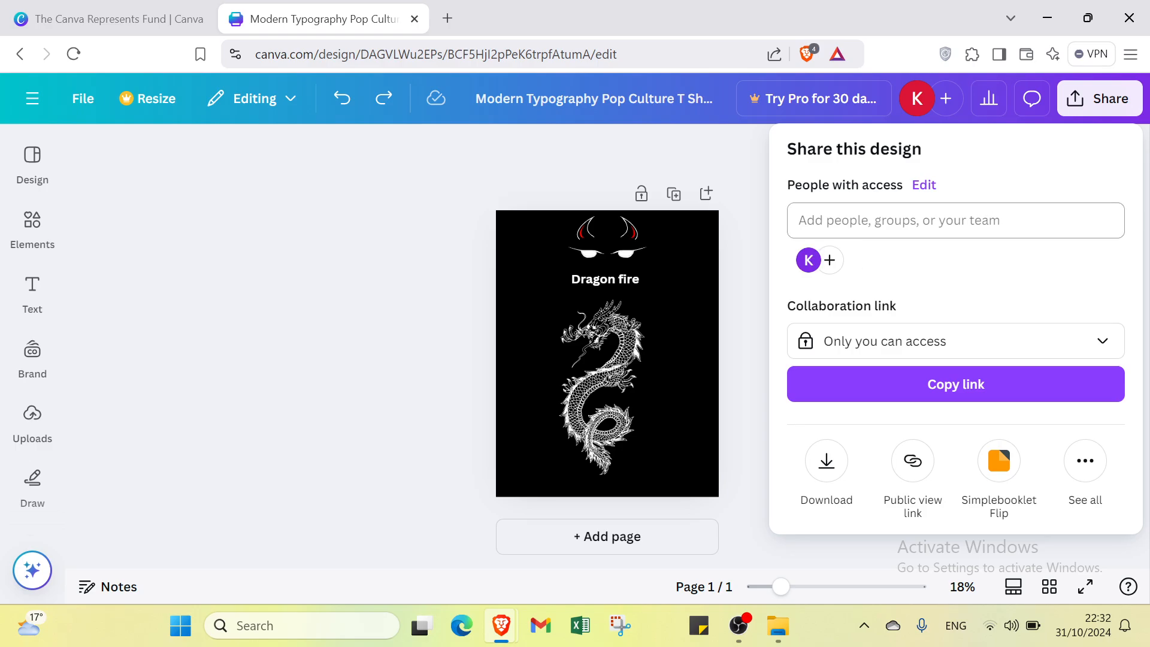
{"action": "left_click", "coordinate": [869, 343]}
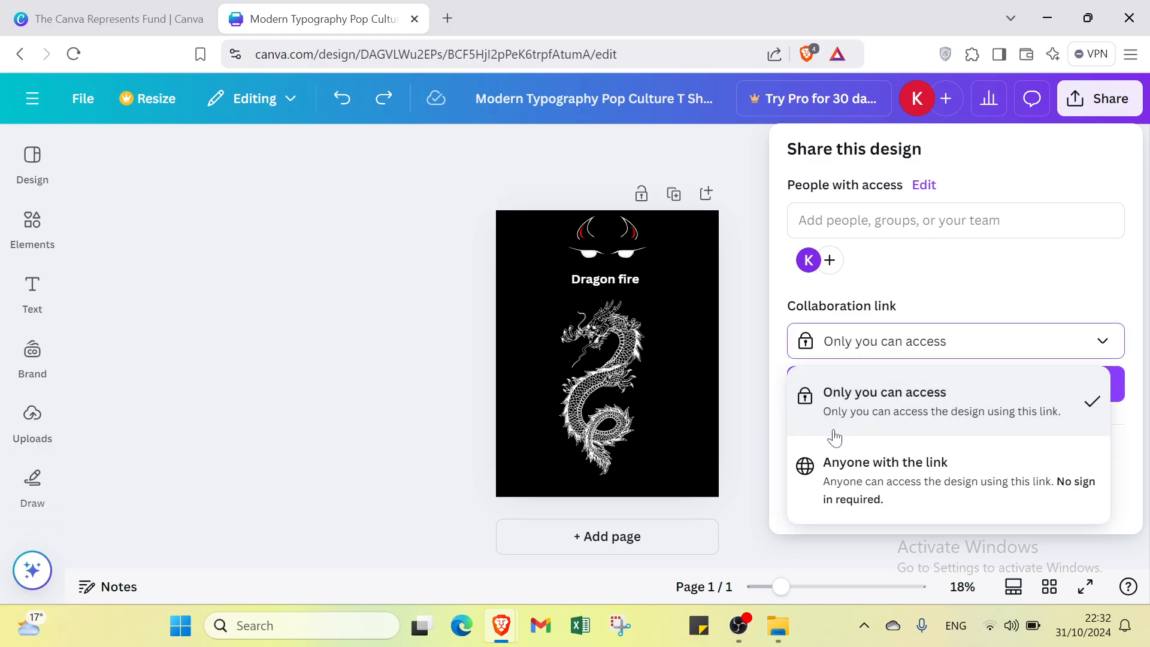
{"action": "left_click", "coordinate": [890, 491]}
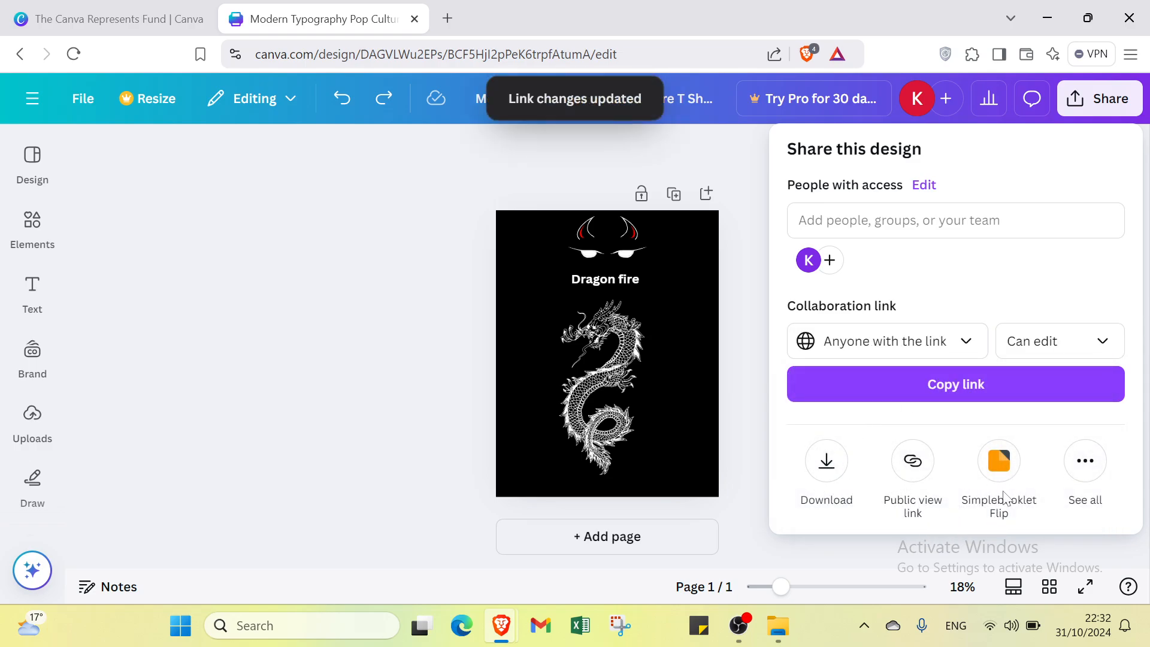
Step: Create a public view link for the t-shirt design and copy it, with an empty browser tab ready for it
{"action": "left_click", "coordinate": [1087, 473]}
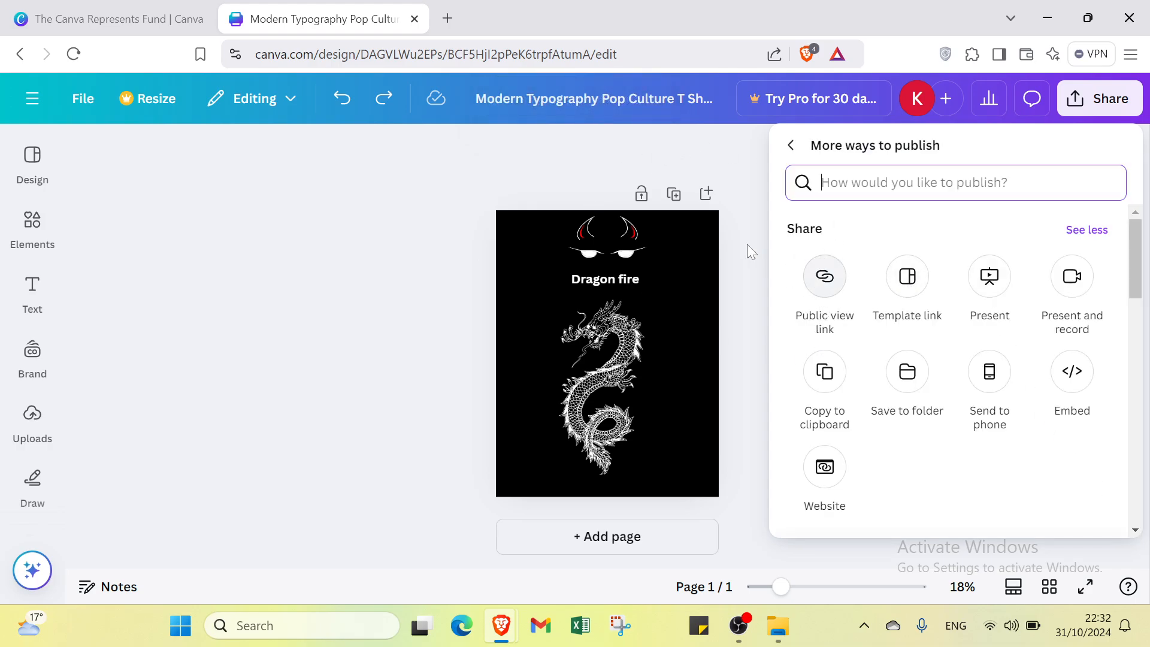
{"action": "left_click", "coordinate": [448, 19]}
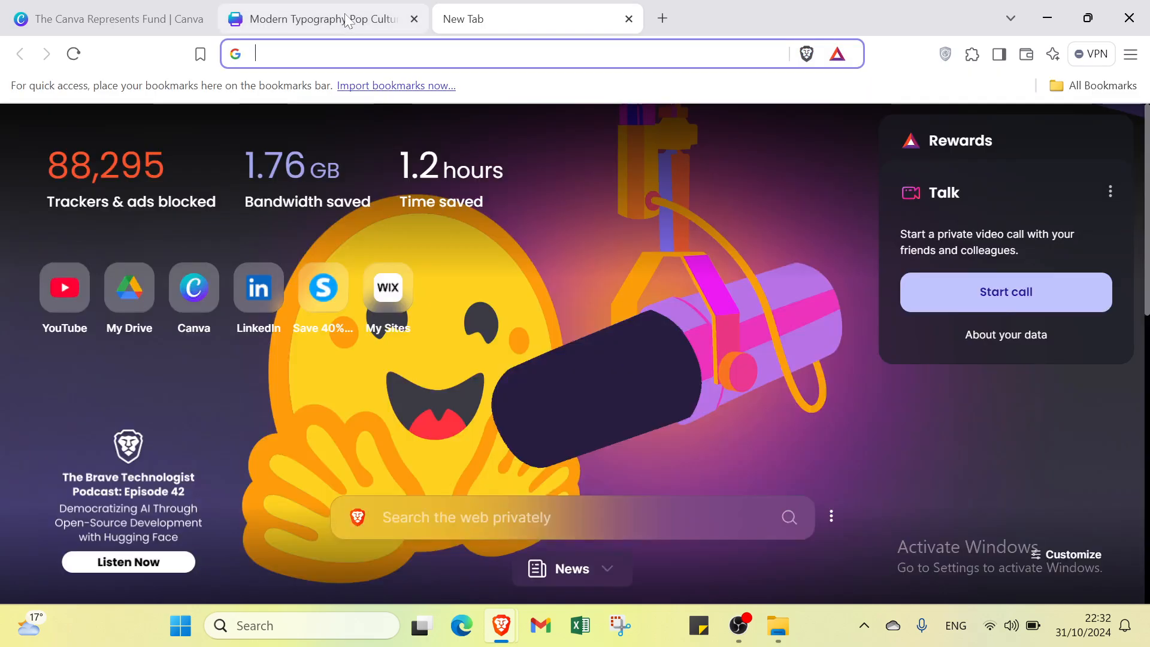
{"action": "left_click", "coordinate": [389, 21]}
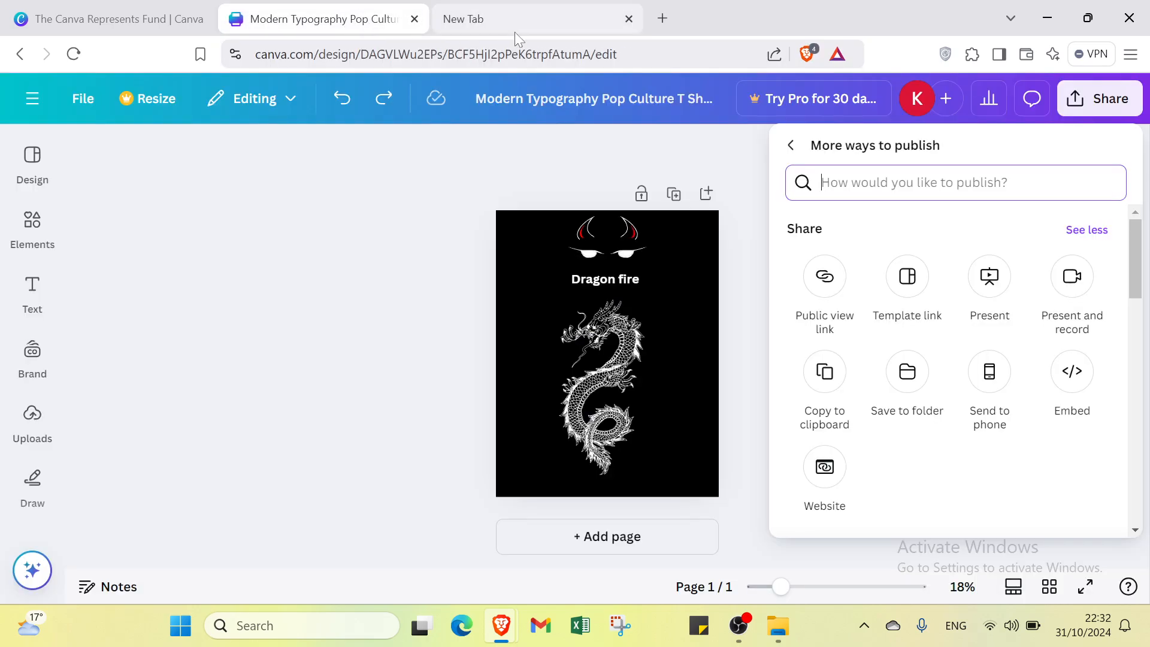
{"action": "left_click", "coordinate": [827, 294]}
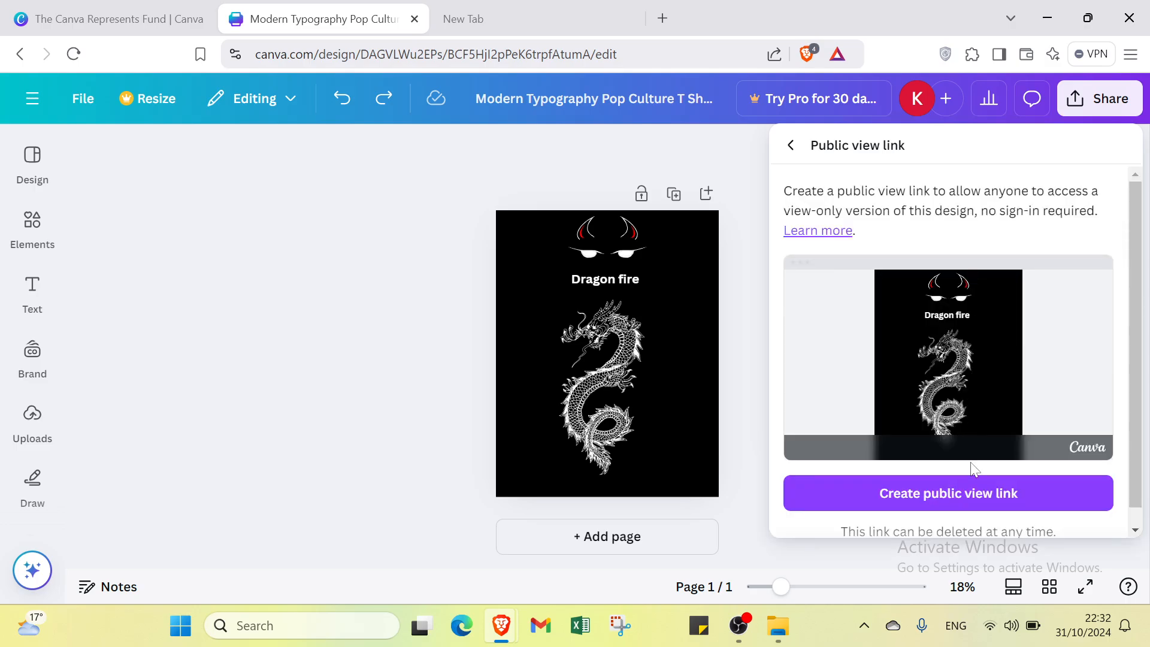
{"action": "left_click", "coordinate": [967, 493]}
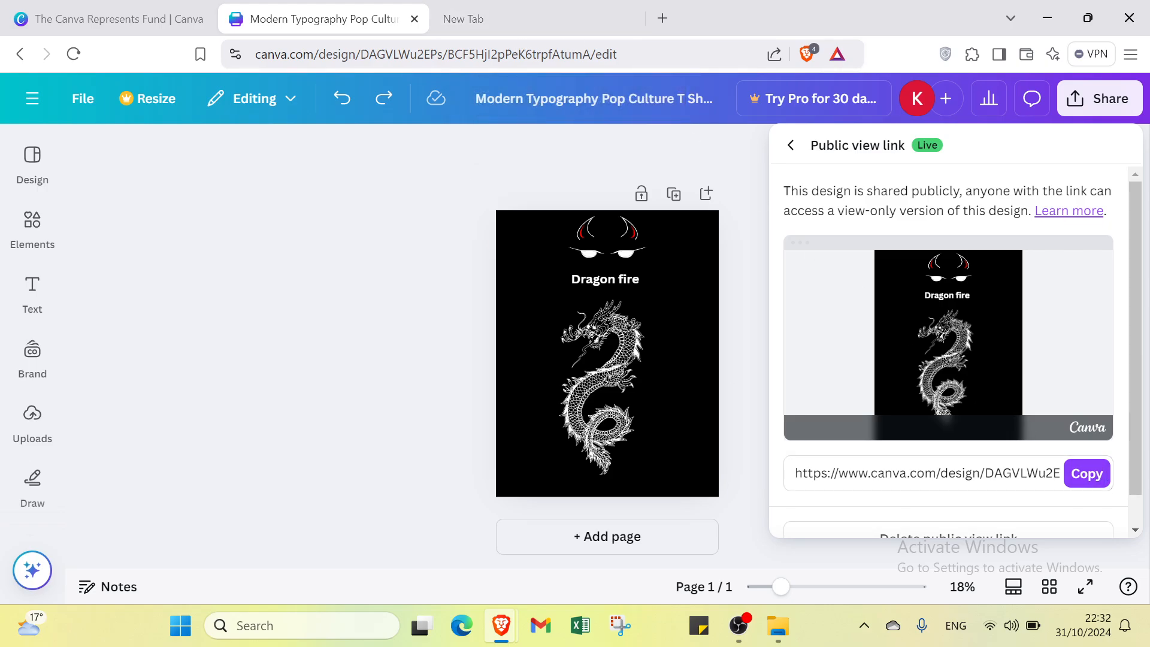
{"action": "left_click", "coordinate": [1087, 473]}
Step: View the design through the copied public link in the empty browser tab, and return to the design's main sharing options
{"action": "left_click", "coordinate": [577, 12]}
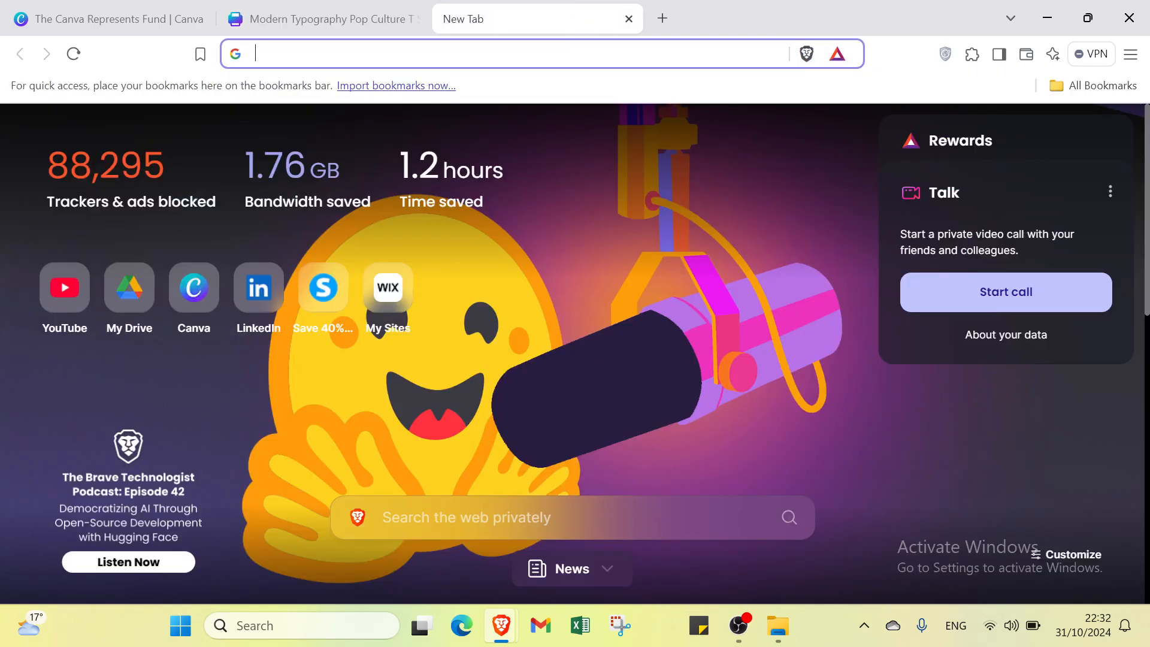
{"action": "key", "text": "ctrl+v"}
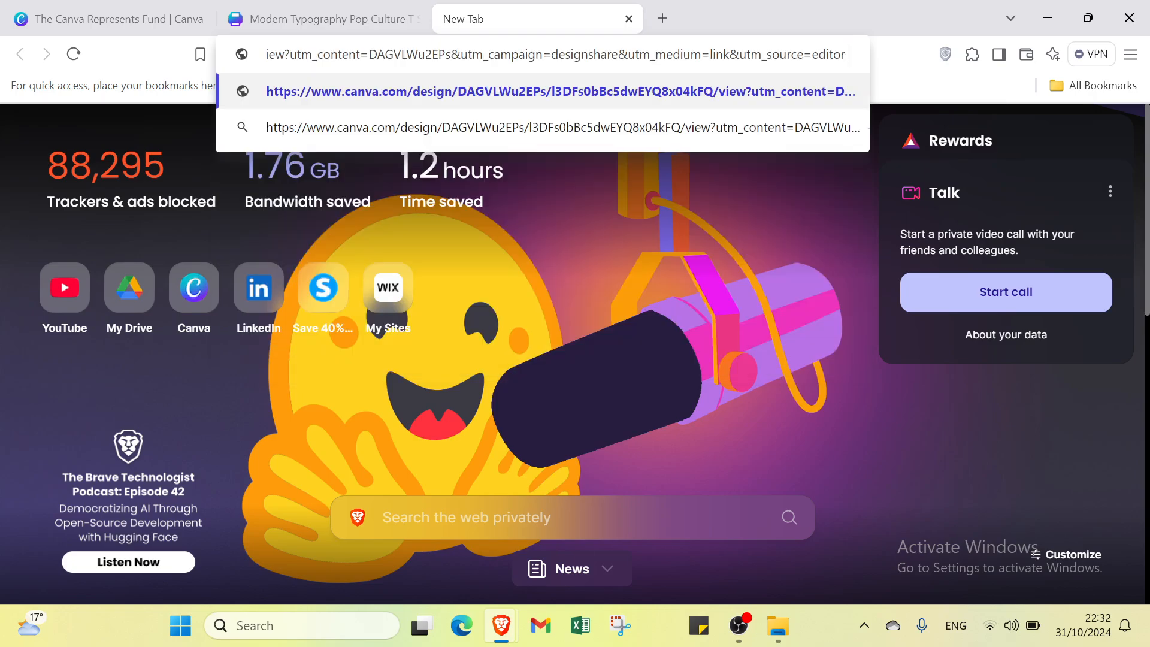
{"action": "key", "text": "Return"}
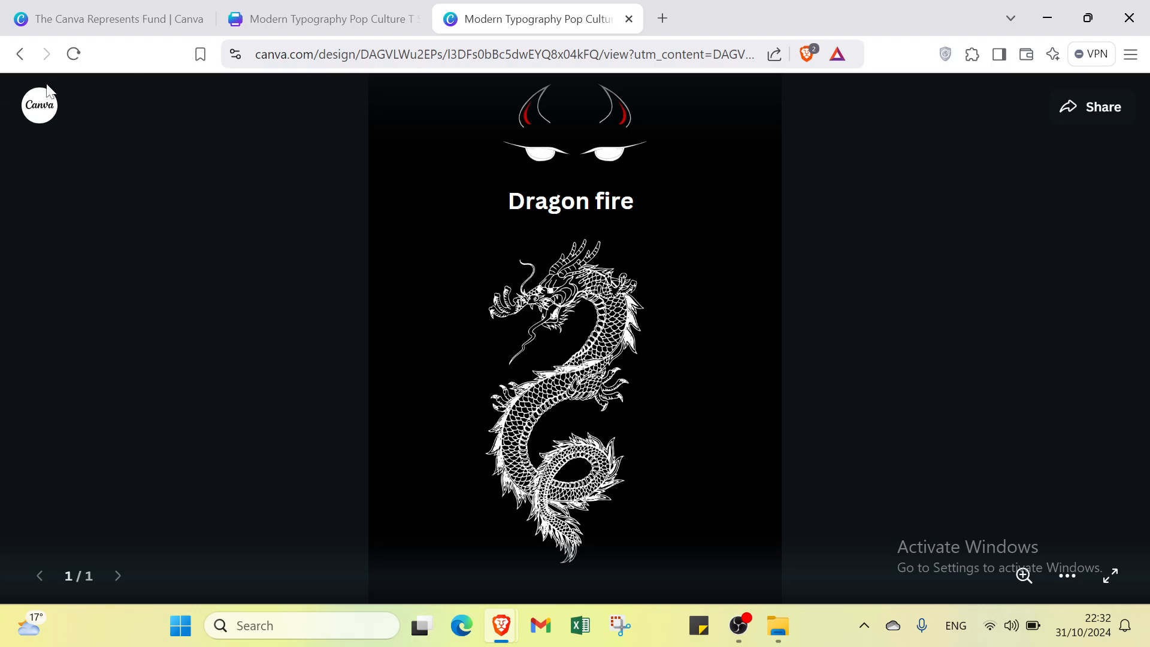
{"action": "left_click", "coordinate": [21, 54]}
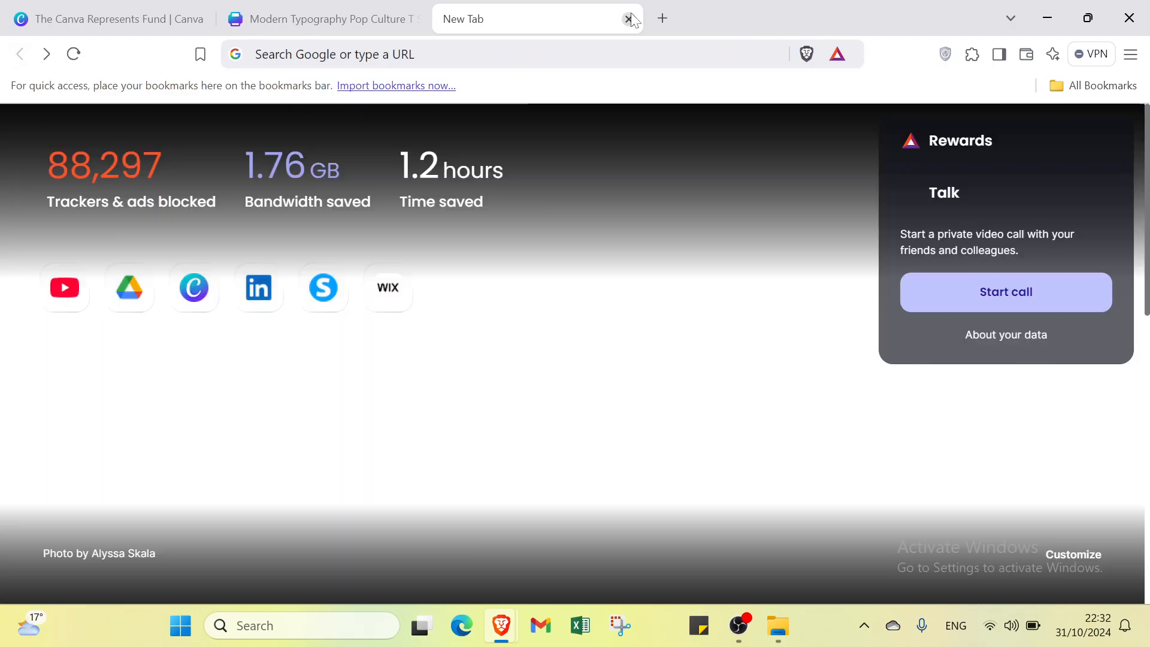
{"action": "left_click", "coordinate": [629, 20]}
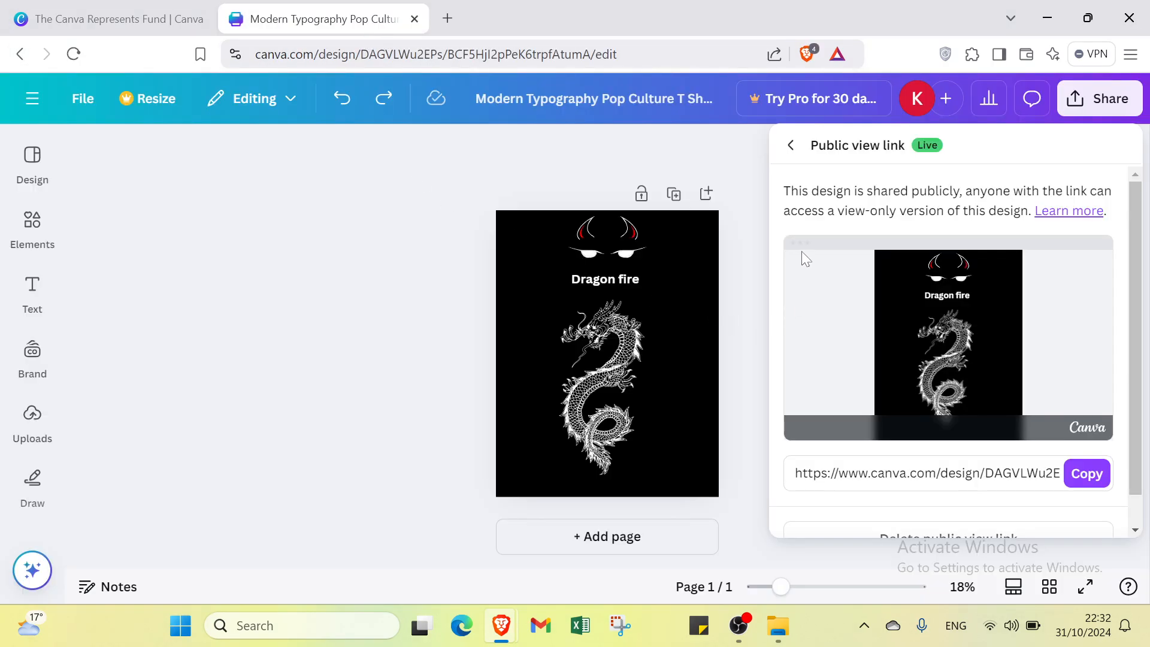
{"action": "left_click", "coordinate": [792, 146]}
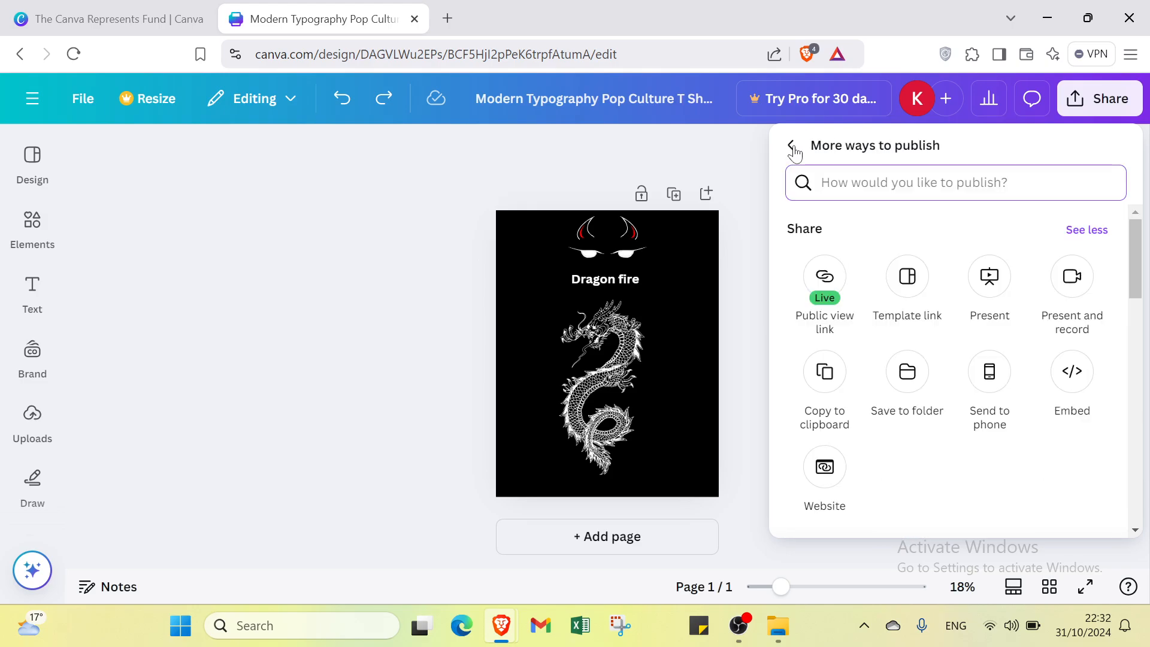
{"action": "left_click", "coordinate": [791, 146]}
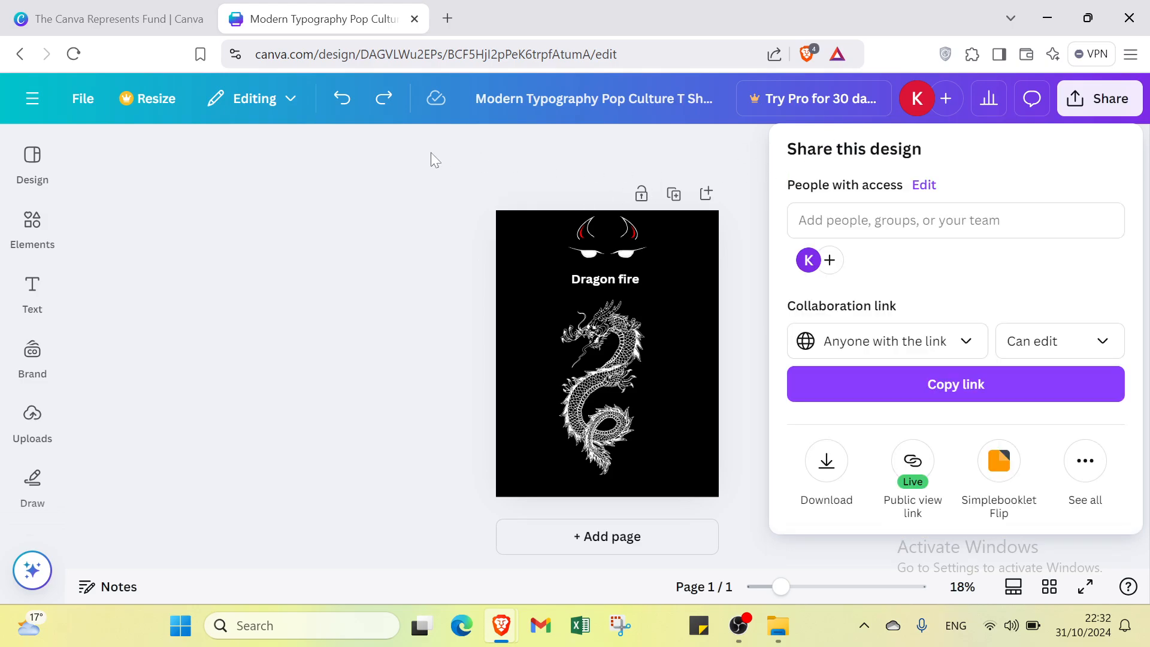
Step: Leave the design editor for the t-shirt template search and switch to the Canva Represents Fund page
{"action": "left_click", "coordinate": [22, 55]}
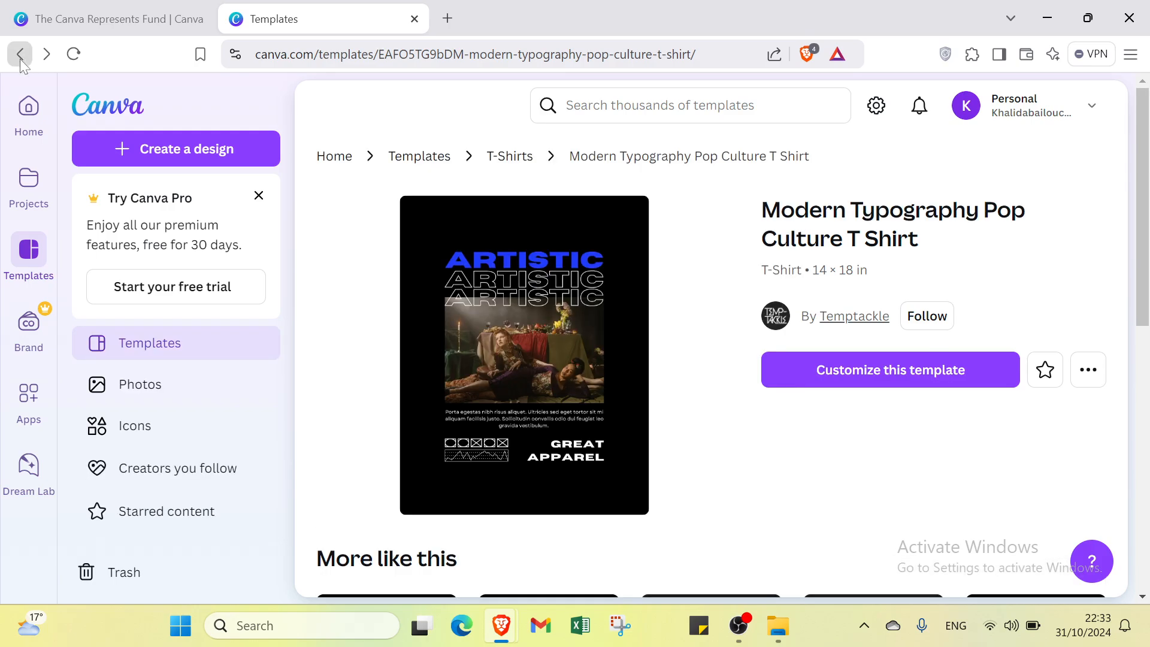
{"action": "left_click", "coordinate": [19, 55]}
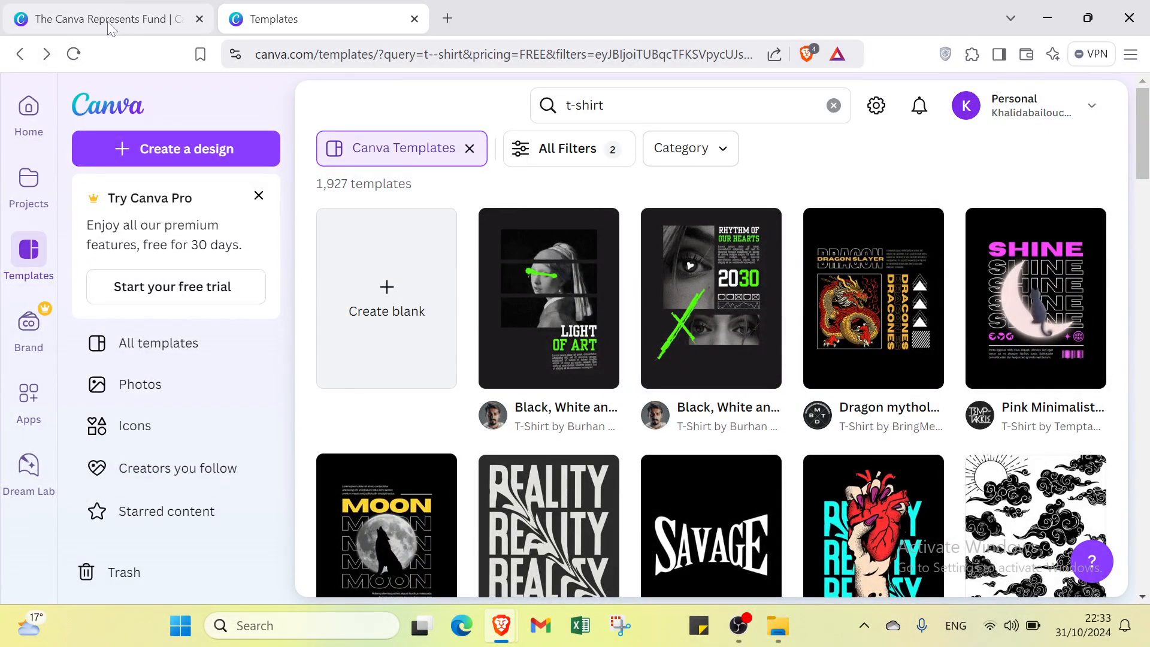
{"action": "left_click", "coordinate": [20, 54]}
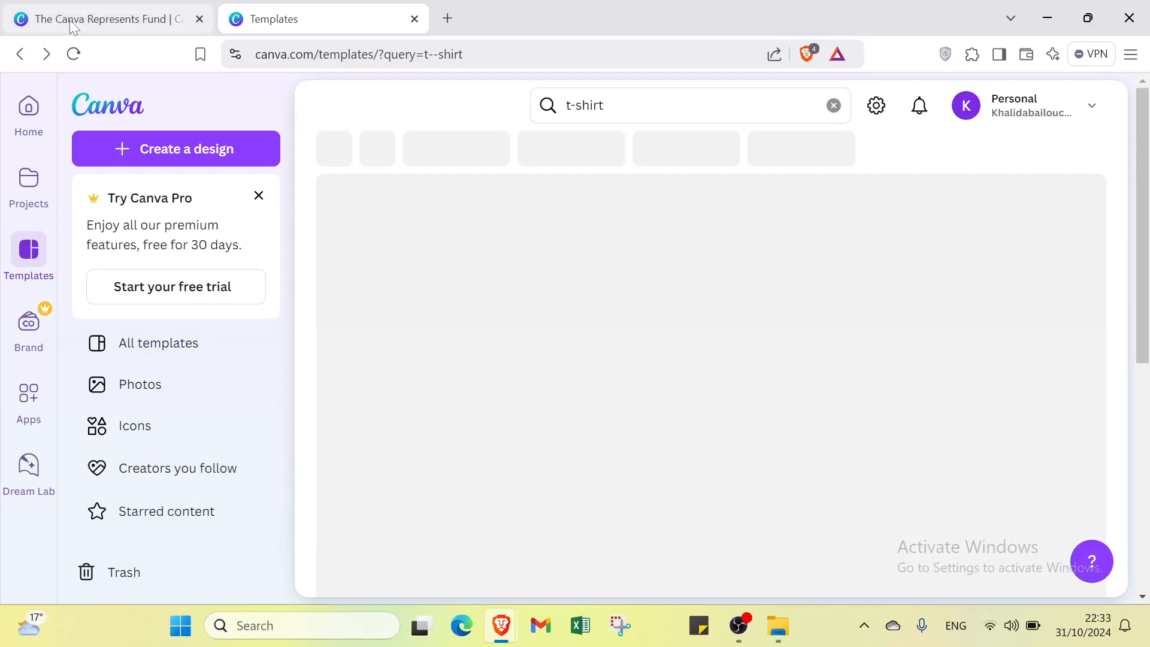
{"action": "left_click", "coordinate": [70, 21]}
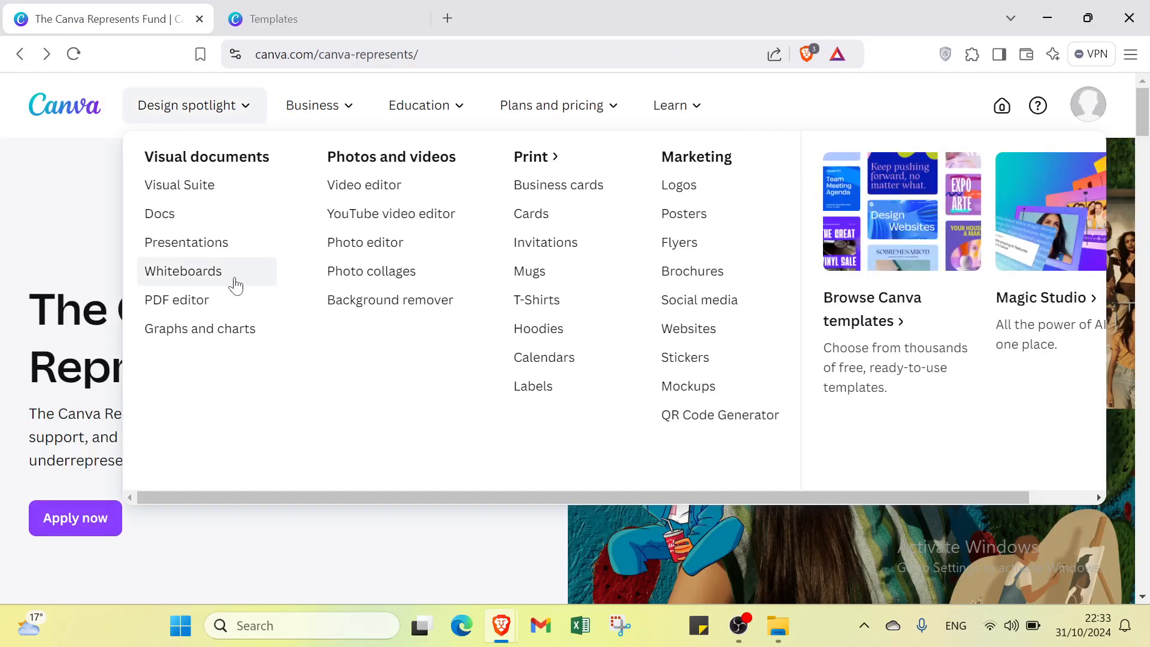